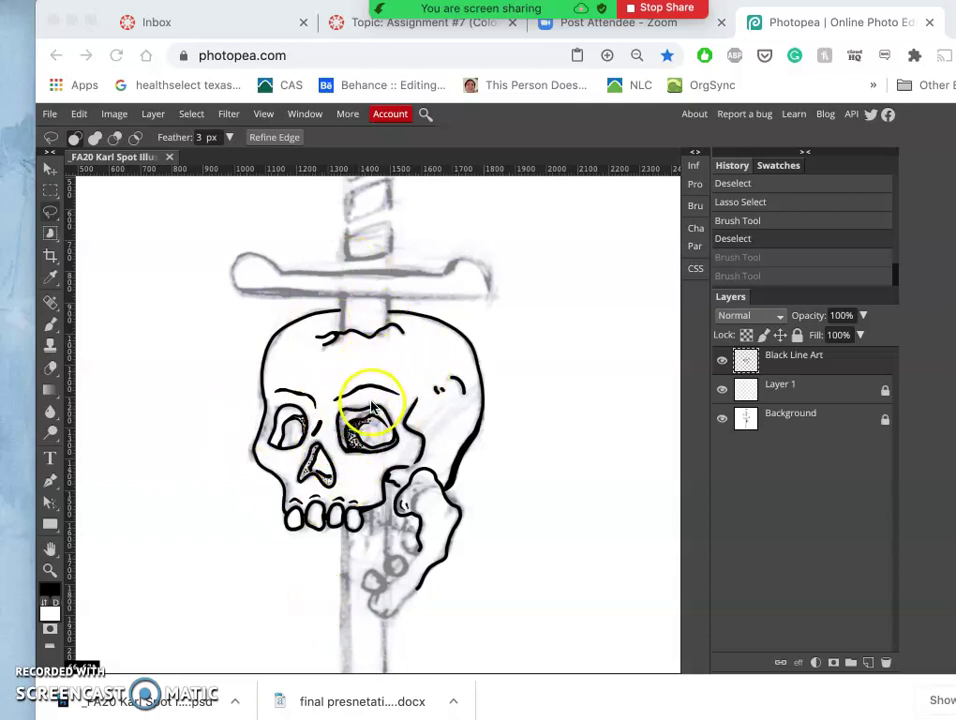
Switch to the Brush tool, enable pen pressure, and bring up the brush size and hardness settings.
{"action": "left_click", "coordinate": [52, 325]}
{"action": "left_click", "coordinate": [50, 328]}
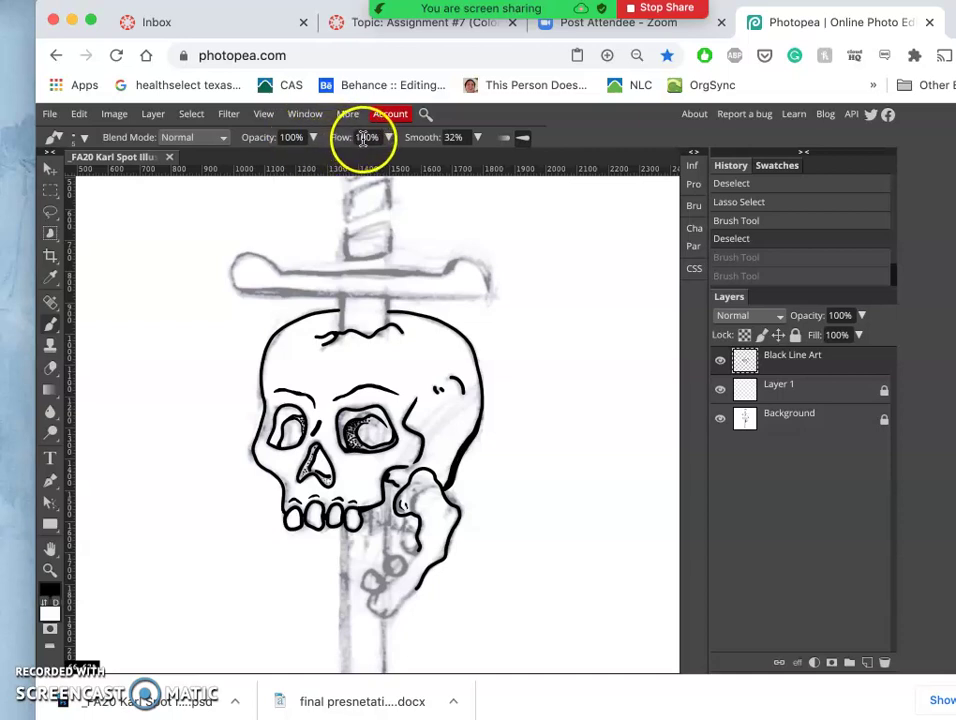
{"action": "left_click", "coordinate": [522, 137]}
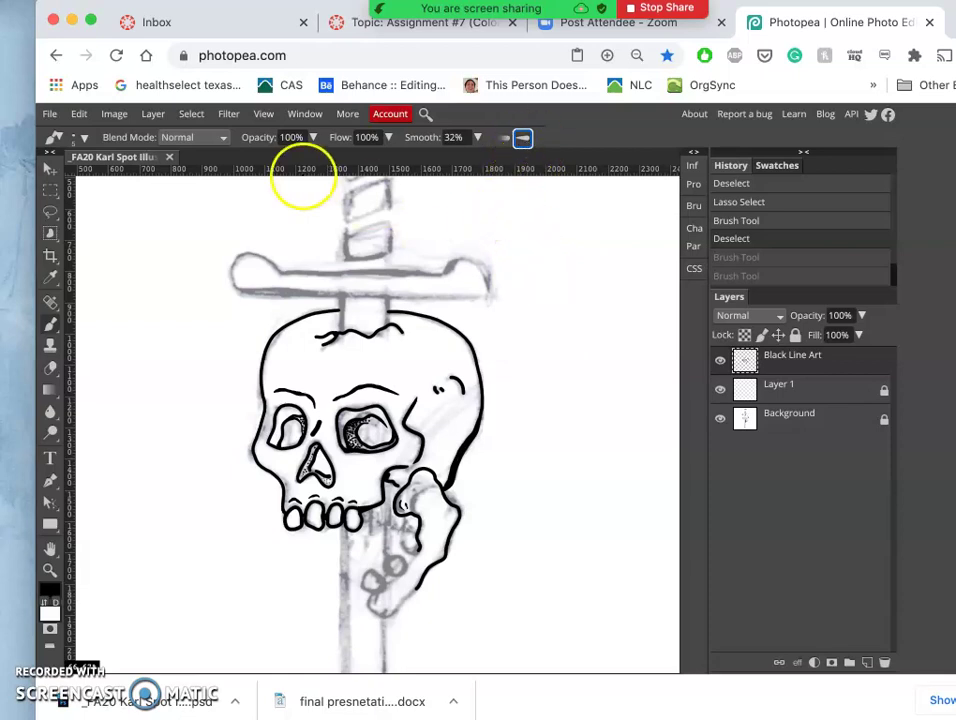
{"action": "left_click", "coordinate": [82, 138]}
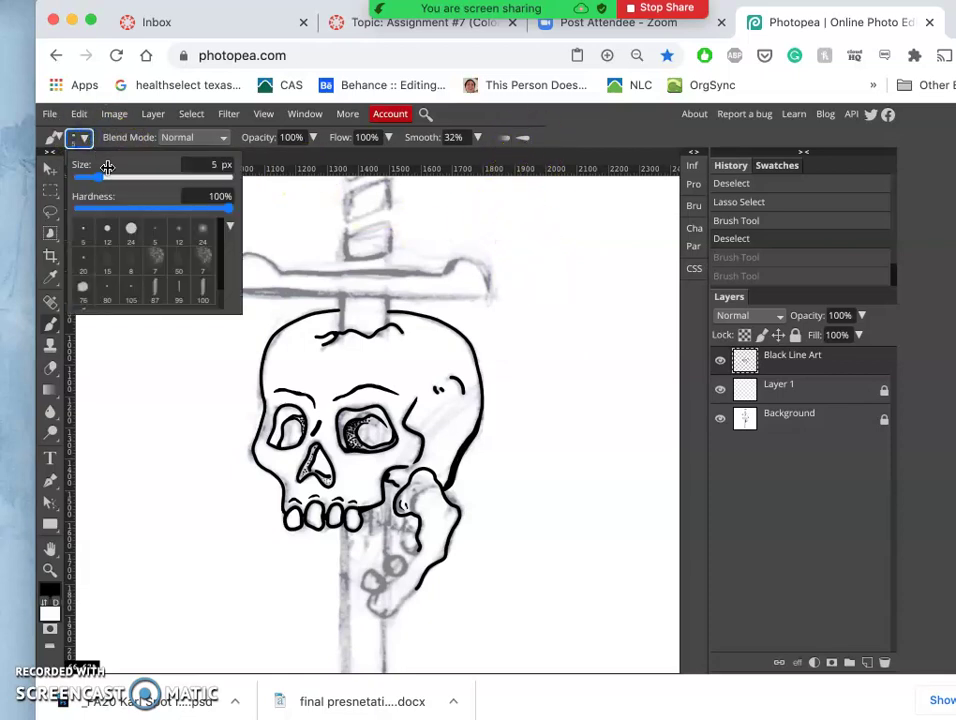
Enlarge the brush to 13 px and ink a V-shaped forehead mark with three dots.
{"action": "left_click_drag", "start_coordinate": [104, 182], "coordinate": [105, 181]}
{"action": "left_click", "coordinate": [318, 390]}
{"action": "left_click", "coordinate": [338, 372]}
{"action": "mouse_move", "coordinate": [302, 366]}
{"action": "left_mouse_down"}
{"action": "mouse_move", "coordinate": [320, 362]}
{"action": "mouse_move", "coordinate": [312, 372]}
{"action": "left_mouse_up"}
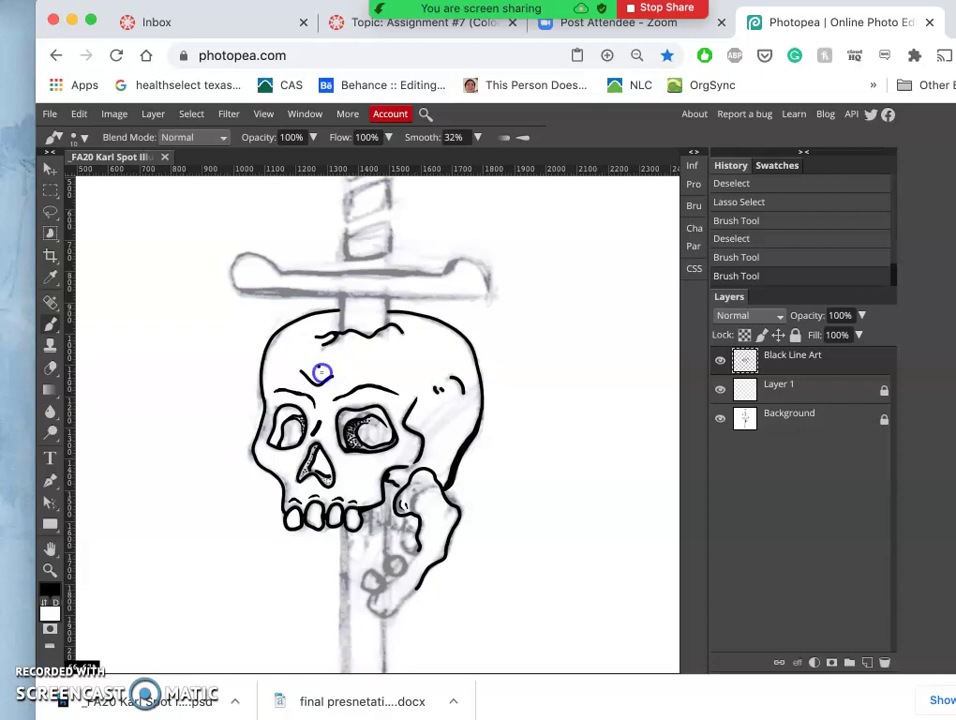
{"action": "left_click", "coordinate": [312, 368]}
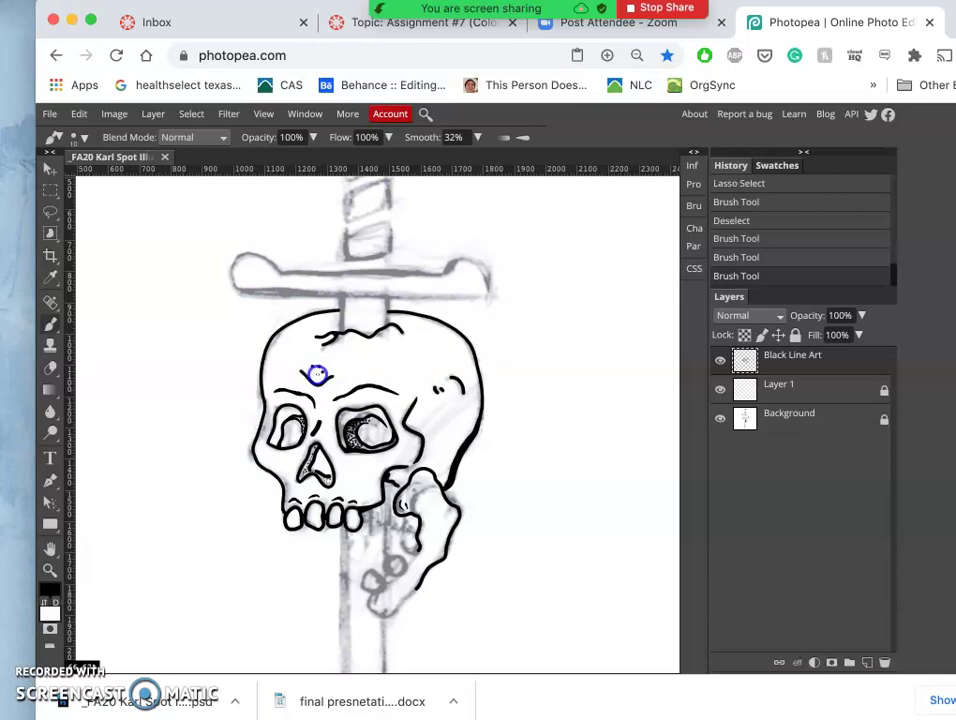
{"action": "left_click", "coordinate": [318, 374]}
{"action": "left_click", "coordinate": [307, 369]}
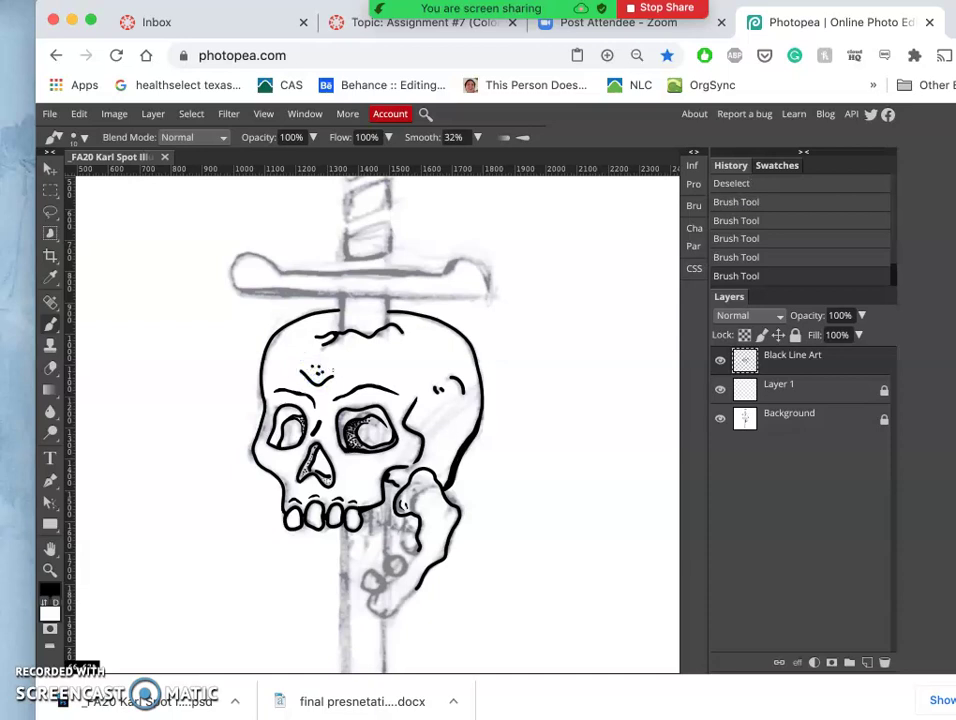
Zoom in on the brow and extend the forehead mark's strokes.
{"action": "scroll", "coordinate": [376, 440], "scroll_direction": "up", "scroll_amount": 10}
{"action": "left_click", "coordinate": [246, 298]}
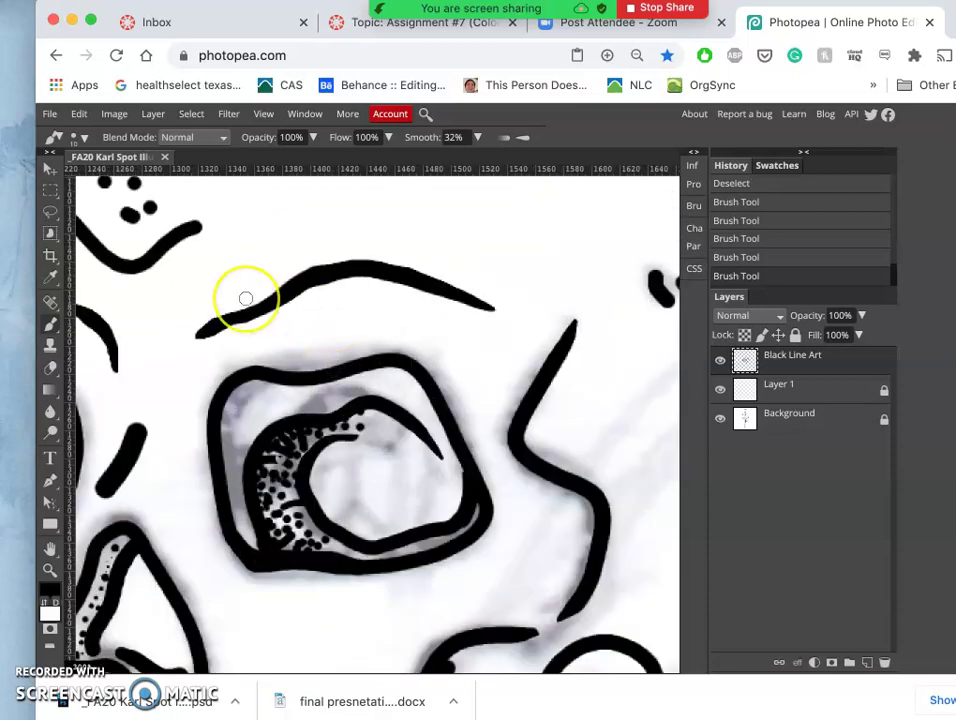
{"action": "scroll", "coordinate": [246, 298], "scroll_direction": "left", "scroll_amount": 5}
{"action": "scroll", "coordinate": [246, 298], "scroll_direction": "up", "scroll_amount": 3}
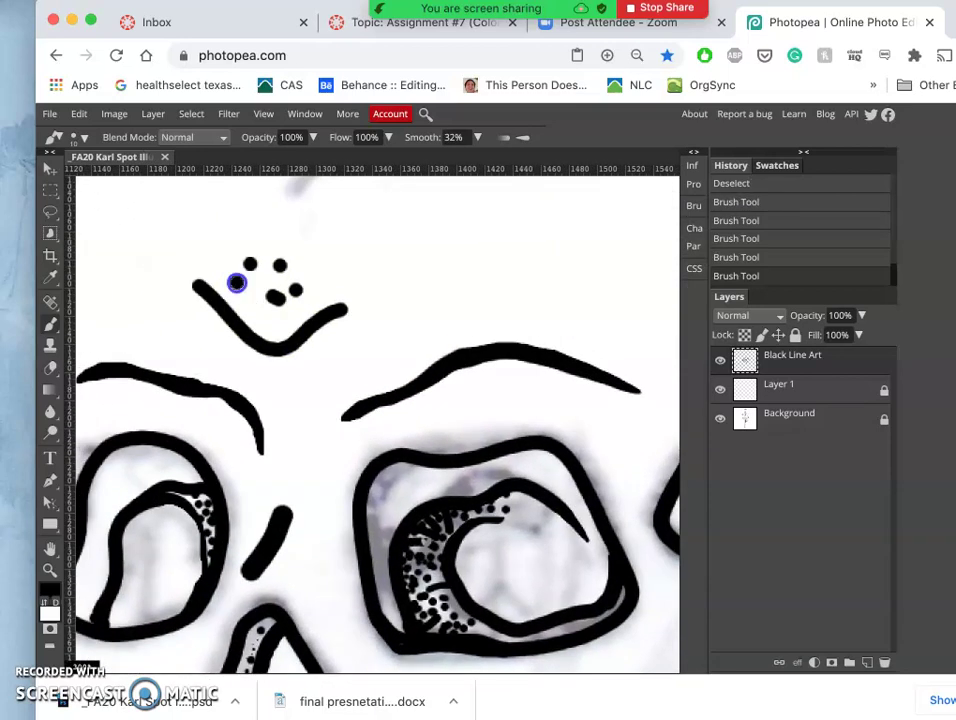
{"action": "left_click_drag", "start_coordinate": [236, 284], "coordinate": [257, 305]}
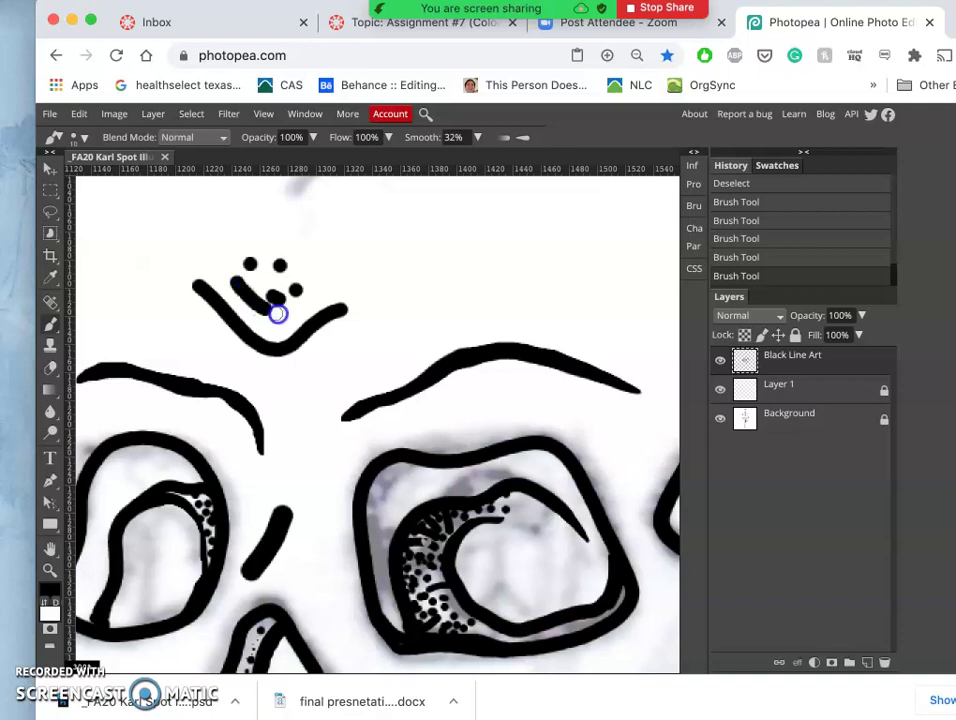
{"action": "left_click_drag", "start_coordinate": [307, 295], "coordinate": [353, 273]}
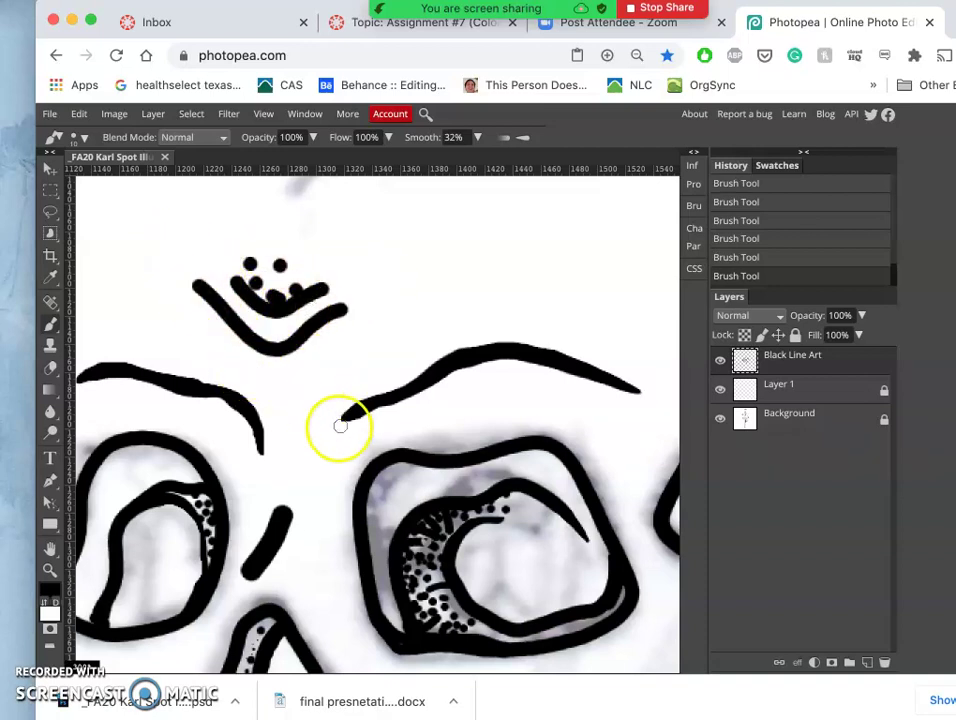
{"action": "scroll", "coordinate": [330, 428], "scroll_direction": "down", "scroll_amount": 5}
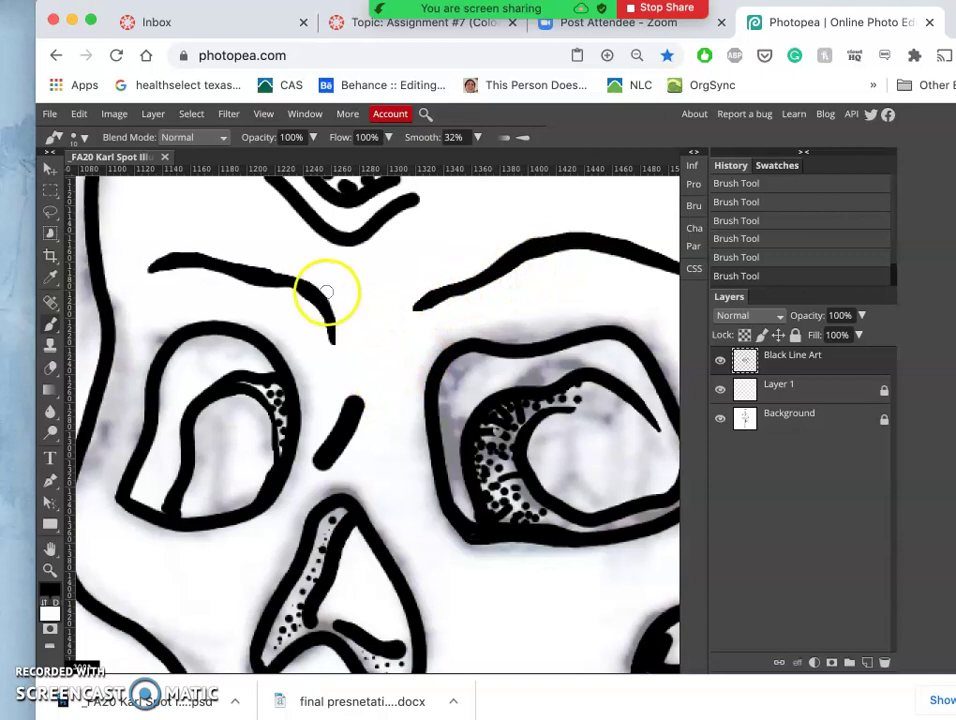
Hide Layer 1 and the Background layer so only the black line art shows.
{"action": "left_click", "coordinate": [49, 212]}
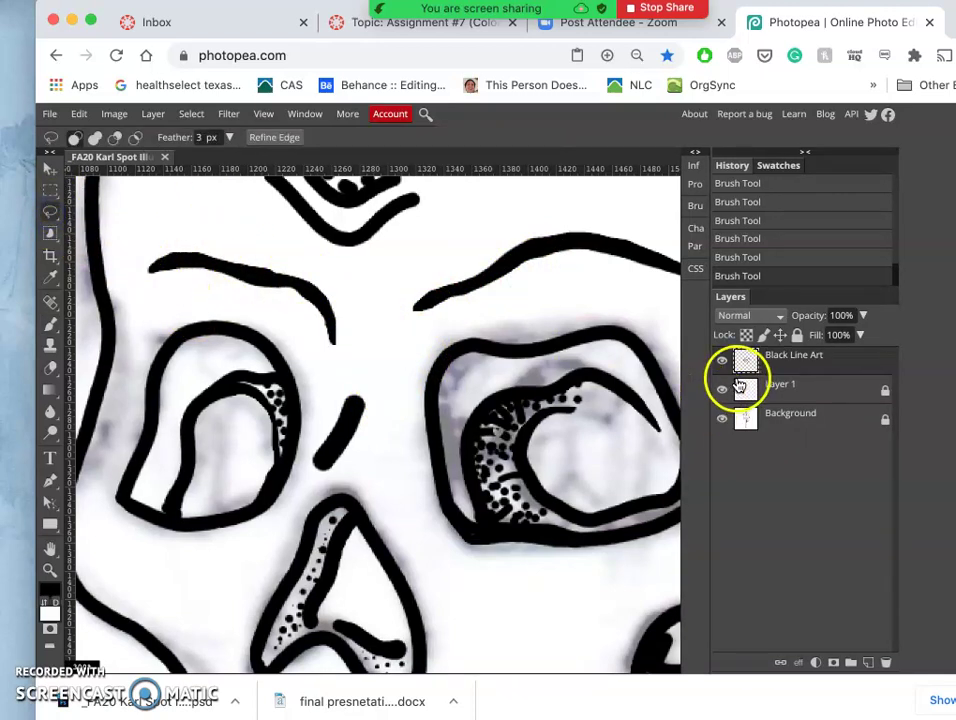
{"action": "left_click", "coordinate": [722, 390]}
{"action": "left_click", "coordinate": [722, 420]}
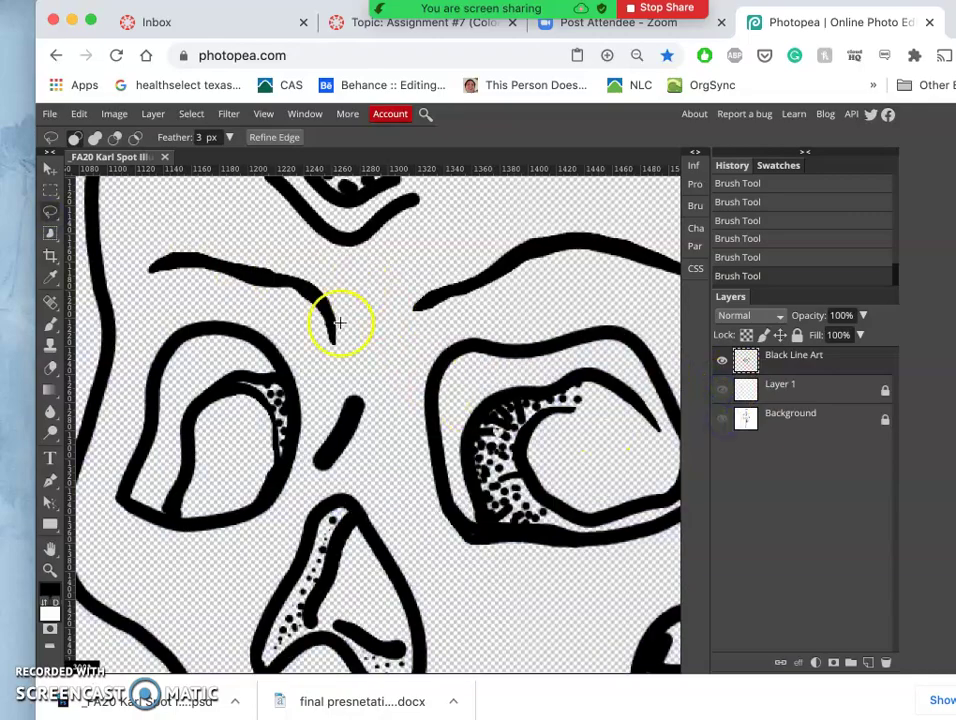
{"action": "scroll", "coordinate": [383, 458], "scroll_direction": "up", "scroll_amount": 2}
{"action": "scroll", "coordinate": [383, 458], "scroll_direction": "up", "scroll_amount": 2}
{"action": "scroll", "coordinate": [383, 458], "scroll_direction": "down", "scroll_amount": 8}
{"action": "scroll", "coordinate": [383, 458], "scroll_direction": "right", "scroll_amount": 3}
{"action": "scroll", "coordinate": [383, 458], "scroll_direction": "down", "scroll_amount": 2}
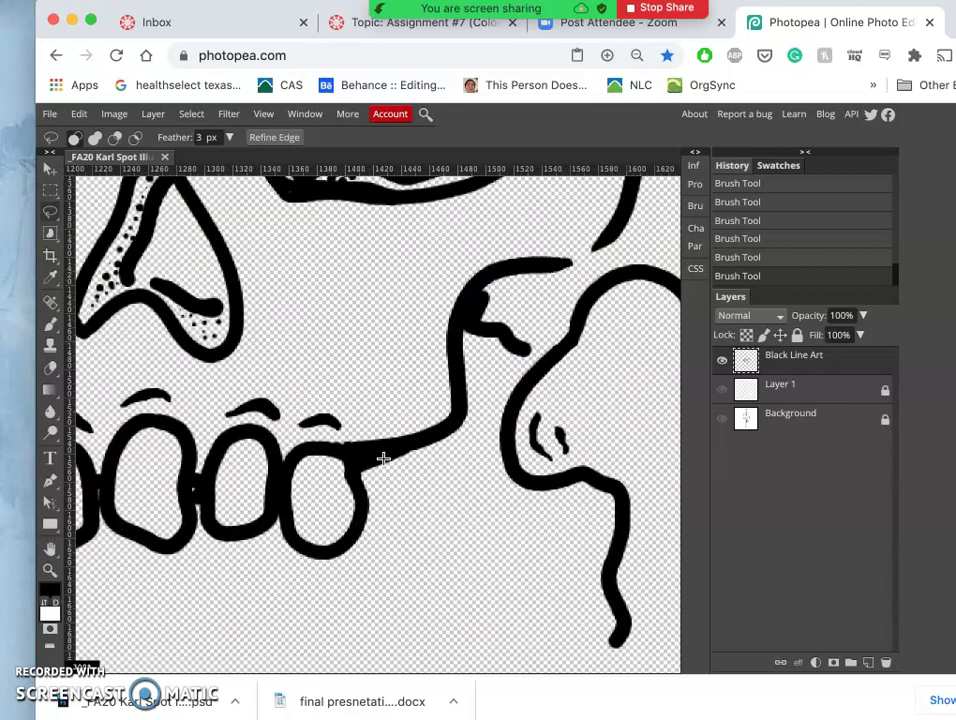
Ink over the gap between the first two front teeth with the brush.
{"action": "left_click", "coordinate": [49, 330]}
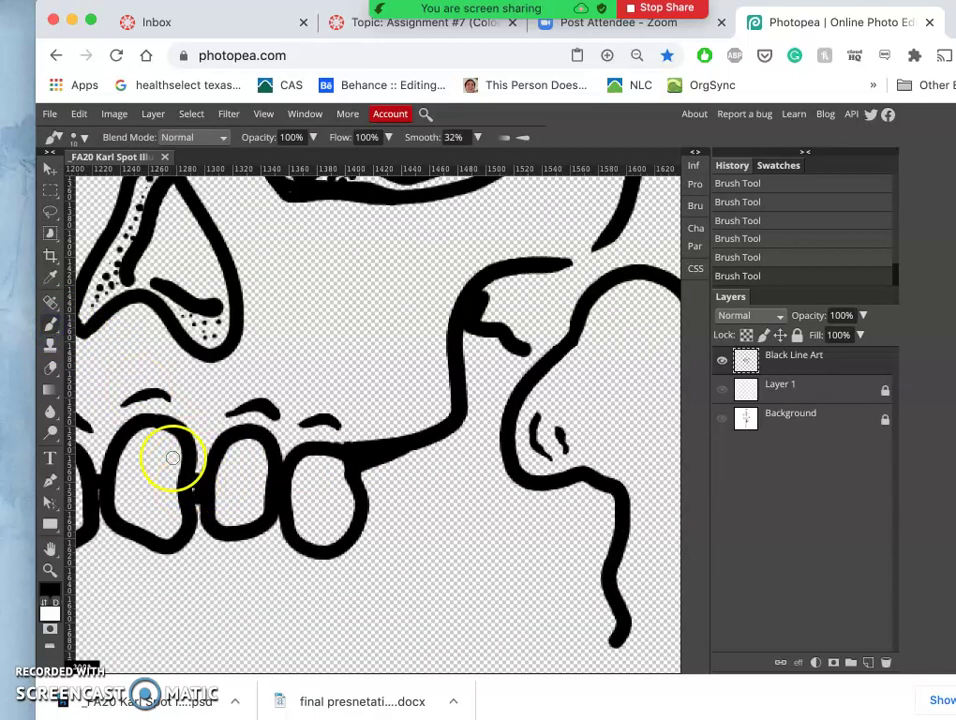
{"action": "mouse_move", "coordinate": [198, 511]}
{"action": "left_mouse_down"}
{"action": "mouse_move", "coordinate": [251, 484]}
{"action": "mouse_move", "coordinate": [195, 491]}
{"action": "left_mouse_up"}
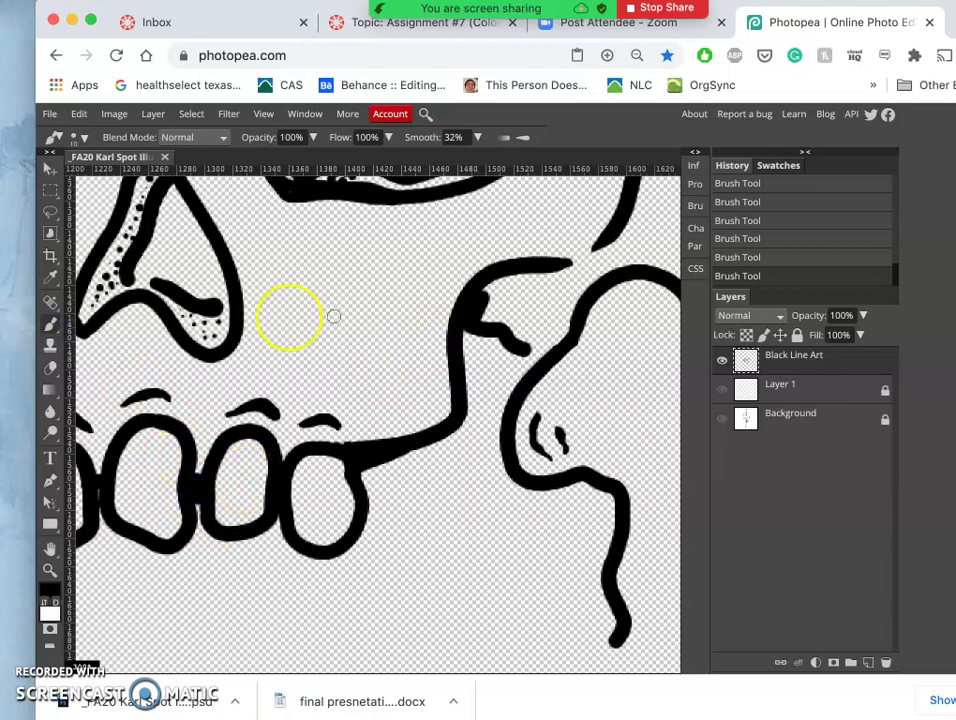
{"action": "scroll", "coordinate": [285, 353], "scroll_direction": "up", "scroll_amount": 5}
{"action": "scroll", "coordinate": [285, 353], "scroll_direction": "up", "scroll_amount": 6}
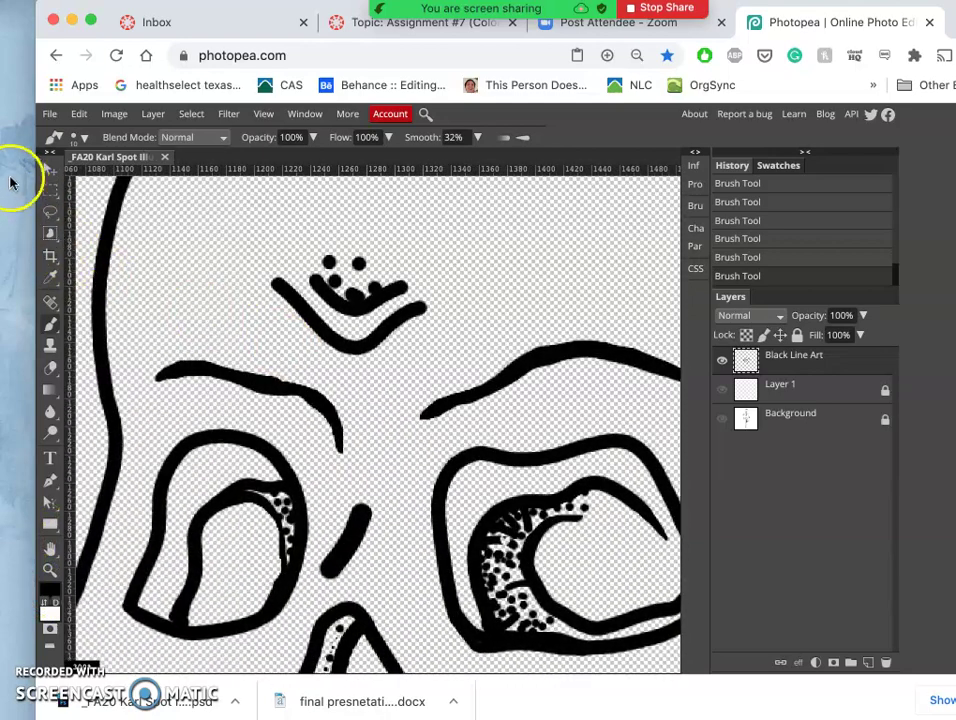
{"action": "left_click", "coordinate": [50, 211]}
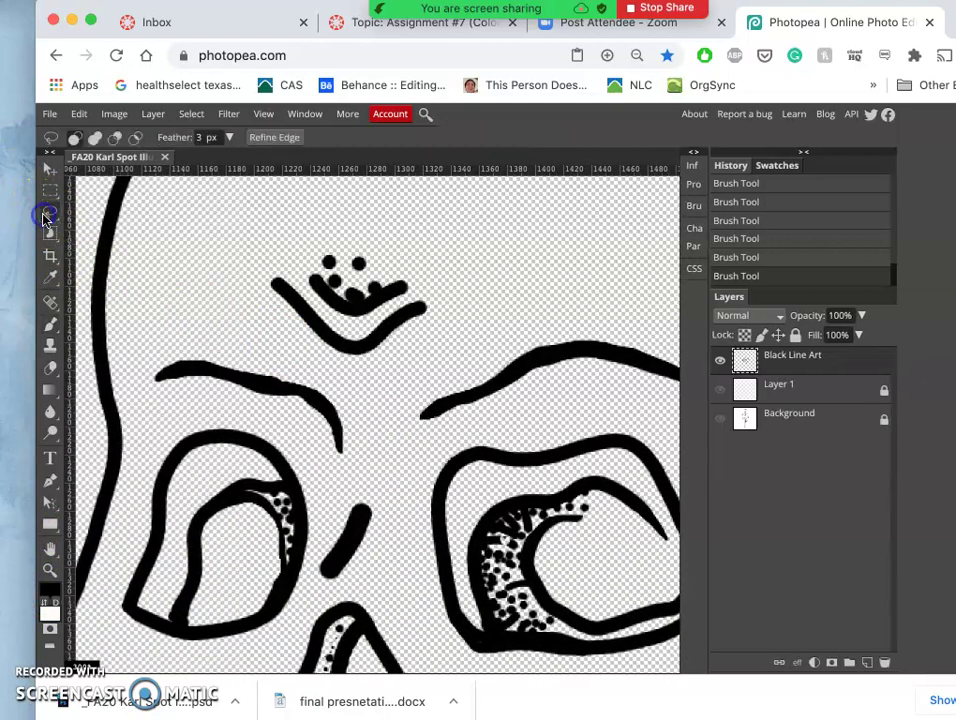
Undo a soft-edged erase of the nose stroke, then set the lasso Feather to 0 px.
{"action": "left_click", "coordinate": [341, 533]}
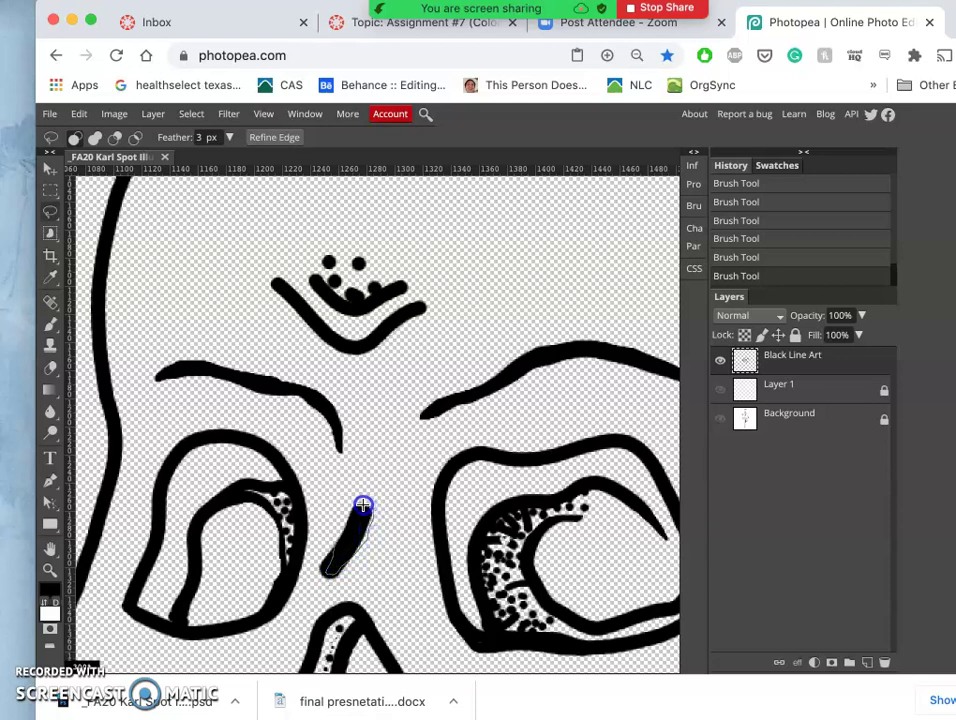
{"action": "mouse_move", "coordinate": [334, 541]}
{"action": "left_mouse_down"}
{"action": "mouse_move", "coordinate": [348, 486]}
{"action": "mouse_move", "coordinate": [376, 483]}
{"action": "mouse_move", "coordinate": [390, 543]}
{"action": "mouse_move", "coordinate": [354, 588]}
{"action": "mouse_move", "coordinate": [319, 591]}
{"action": "mouse_move", "coordinate": [324, 547]}
{"action": "left_mouse_up"}
{"action": "key", "text": "Delete"}
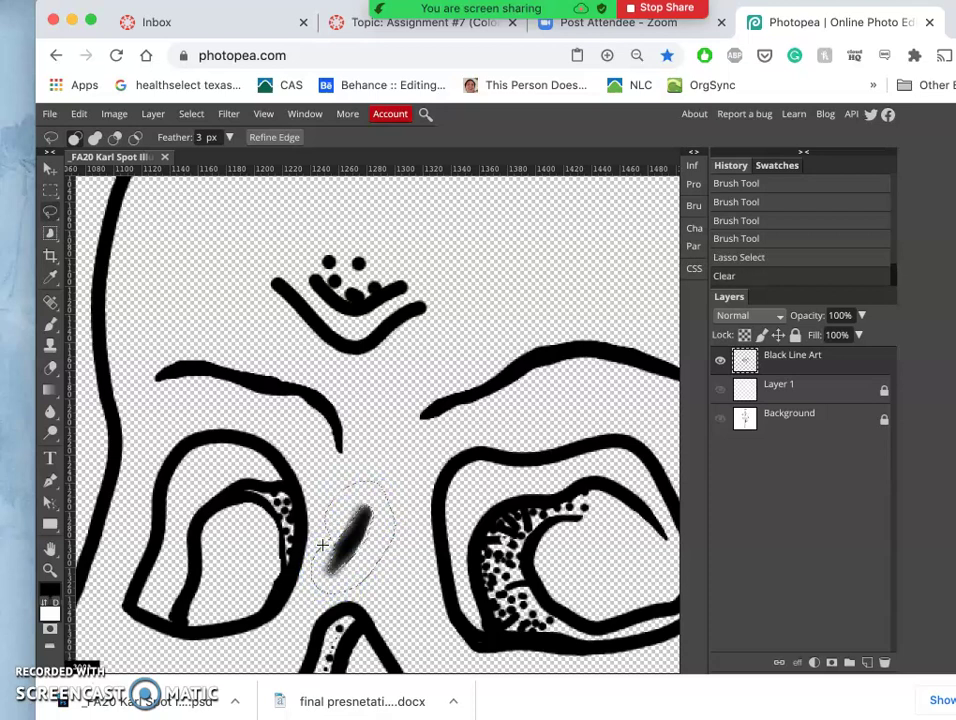
{"action": "key", "text": "ctrl+z"}
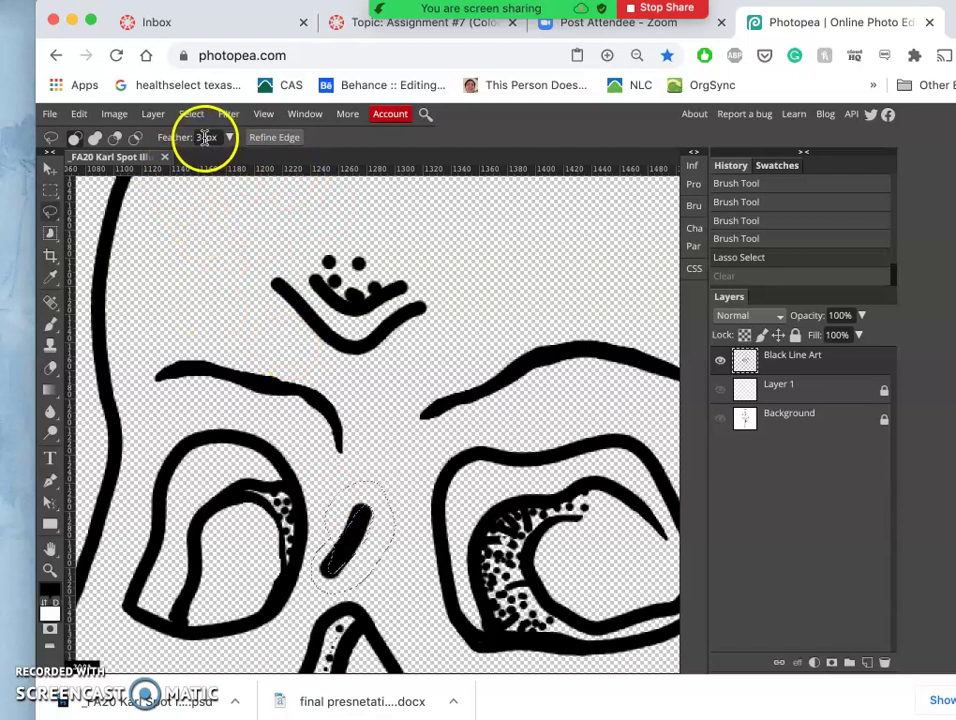
{"action": "left_click", "coordinate": [205, 137]}
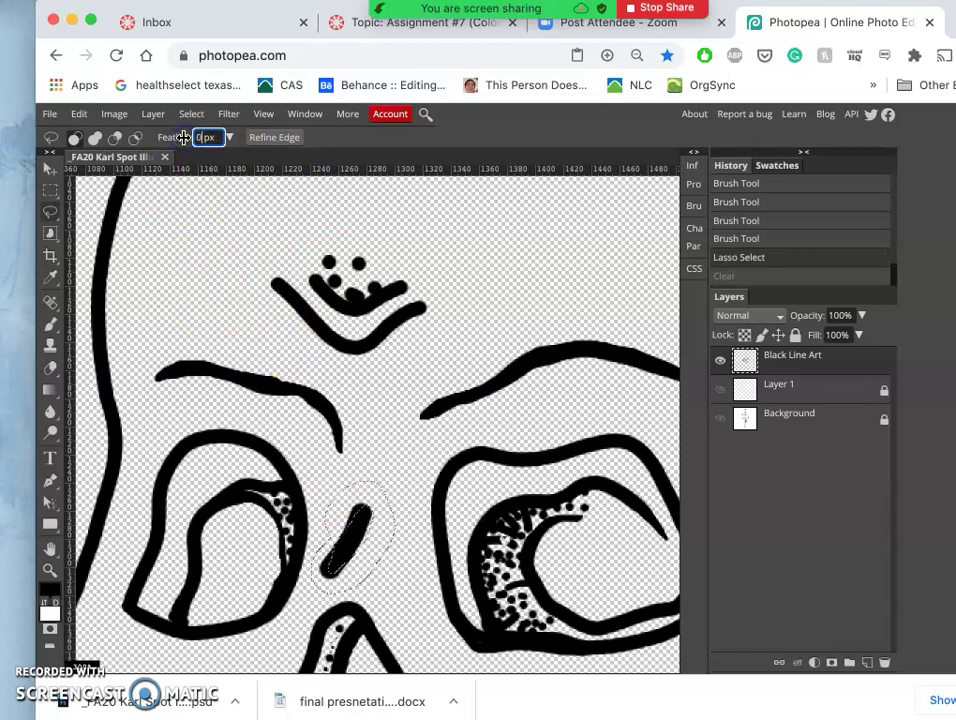
{"action": "type", "text": "0"}
{"action": "left_click", "coordinate": [384, 427]}
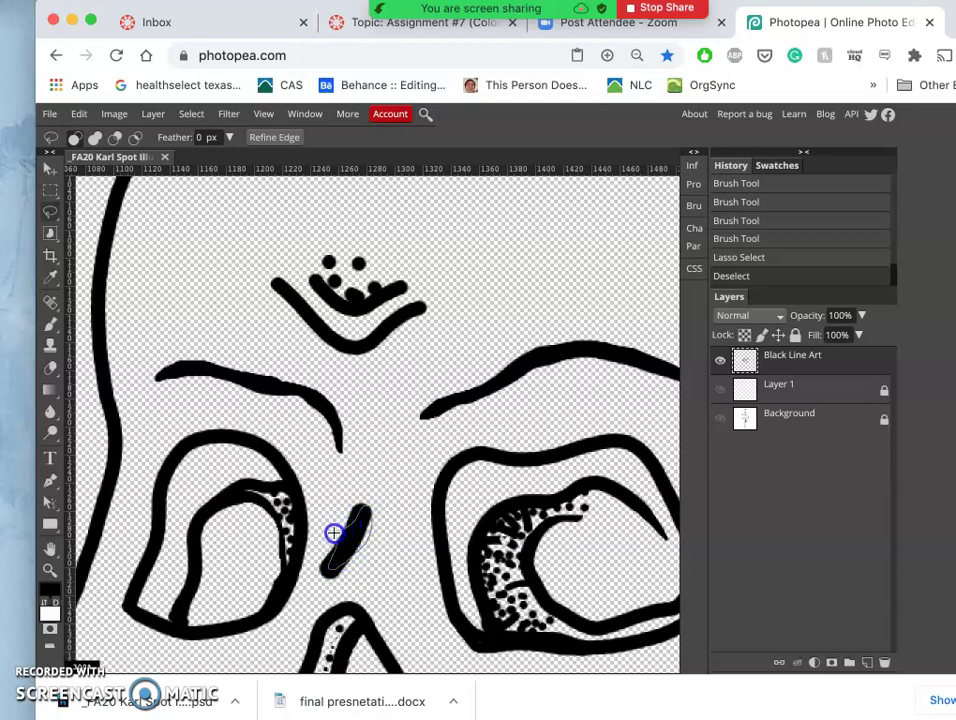
Lasso and erase the slanted stroke's end and the forehead V's left end to taper them.
{"action": "mouse_move", "coordinate": [334, 532]}
{"action": "left_mouse_down"}
{"action": "mouse_move", "coordinate": [343, 497]}
{"action": "mouse_move", "coordinate": [363, 488]}
{"action": "mouse_move", "coordinate": [391, 513]}
{"action": "mouse_move", "coordinate": [380, 565]}
{"action": "mouse_move", "coordinate": [366, 573]}
{"action": "mouse_move", "coordinate": [311, 583]}
{"action": "mouse_move", "coordinate": [335, 542]}
{"action": "left_mouse_up"}
{"action": "key", "text": "Delete"}
{"action": "left_click", "coordinate": [384, 465]}
{"action": "left_click", "coordinate": [397, 348]}
{"action": "scroll", "coordinate": [397, 349], "scroll_direction": "up", "scroll_amount": 2}
{"action": "left_click", "coordinate": [267, 312]}
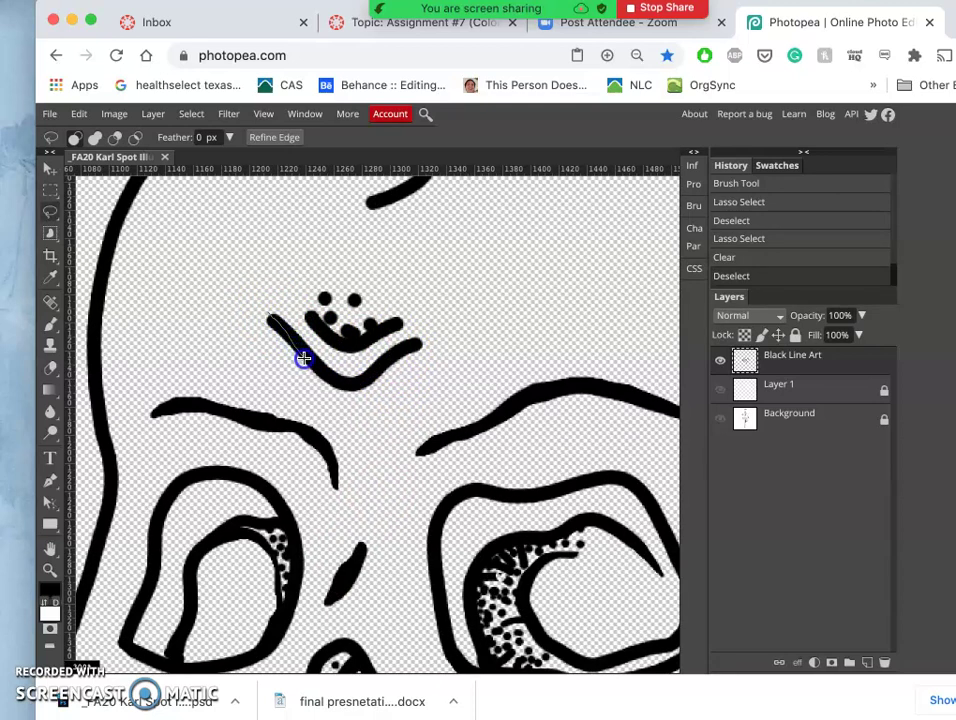
{"action": "mouse_move", "coordinate": [304, 359]}
{"action": "left_mouse_down"}
{"action": "mouse_move", "coordinate": [333, 394]}
{"action": "mouse_move", "coordinate": [329, 403]}
{"action": "mouse_move", "coordinate": [282, 380]}
{"action": "mouse_move", "coordinate": [259, 315]}
{"action": "left_mouse_up"}
{"action": "key", "text": "Delete"}
{"action": "left_click", "coordinate": [408, 370]}
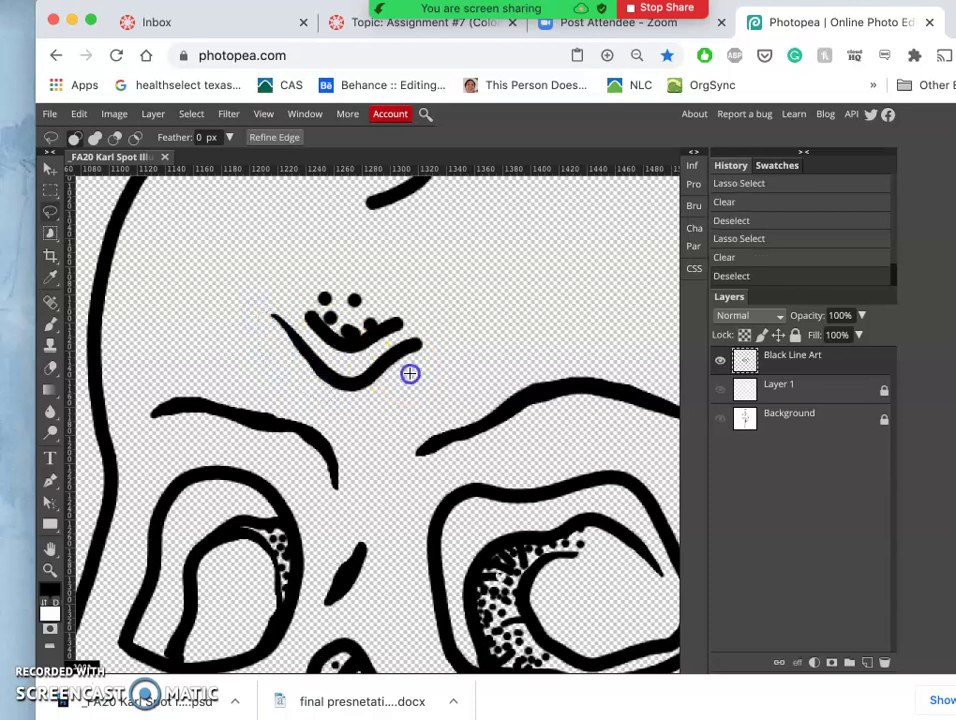
Trim the V mark's right end and its left arm edge with lasso erases.
{"action": "left_click", "coordinate": [356, 394]}
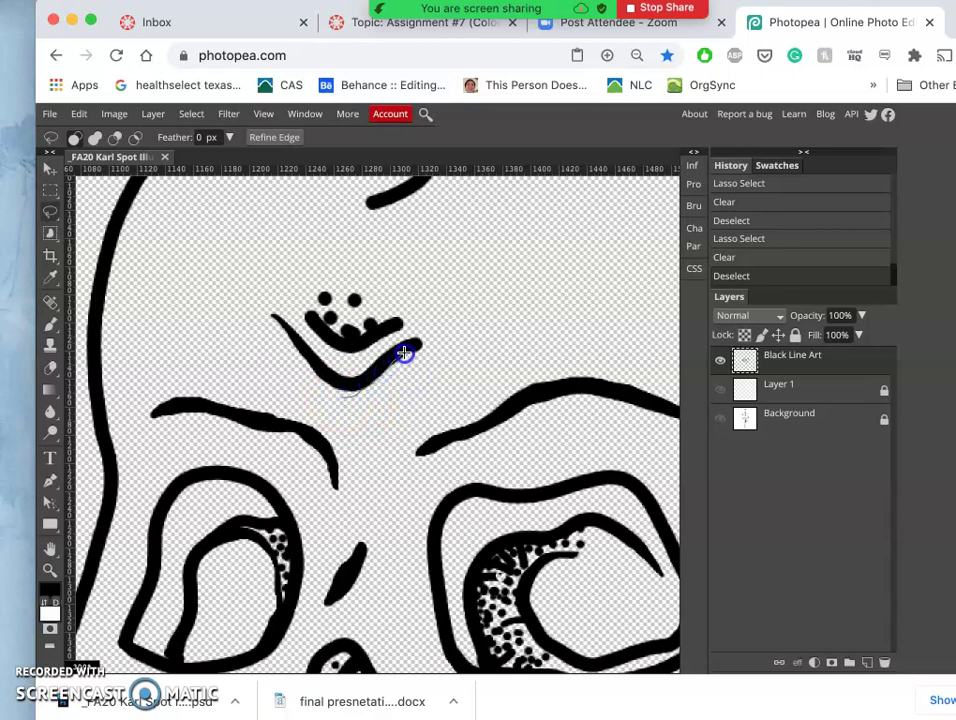
{"action": "left_click_drag", "start_coordinate": [420, 347], "coordinate": [434, 343]}
{"action": "mouse_move", "coordinate": [359, 368]}
{"action": "left_mouse_down"}
{"action": "mouse_move", "coordinate": [367, 350]}
{"action": "mouse_move", "coordinate": [393, 337]}
{"action": "mouse_move", "coordinate": [442, 329]}
{"action": "mouse_move", "coordinate": [447, 357]}
{"action": "mouse_move", "coordinate": [335, 400]}
{"action": "left_mouse_up"}
{"action": "key", "text": "Delete"}
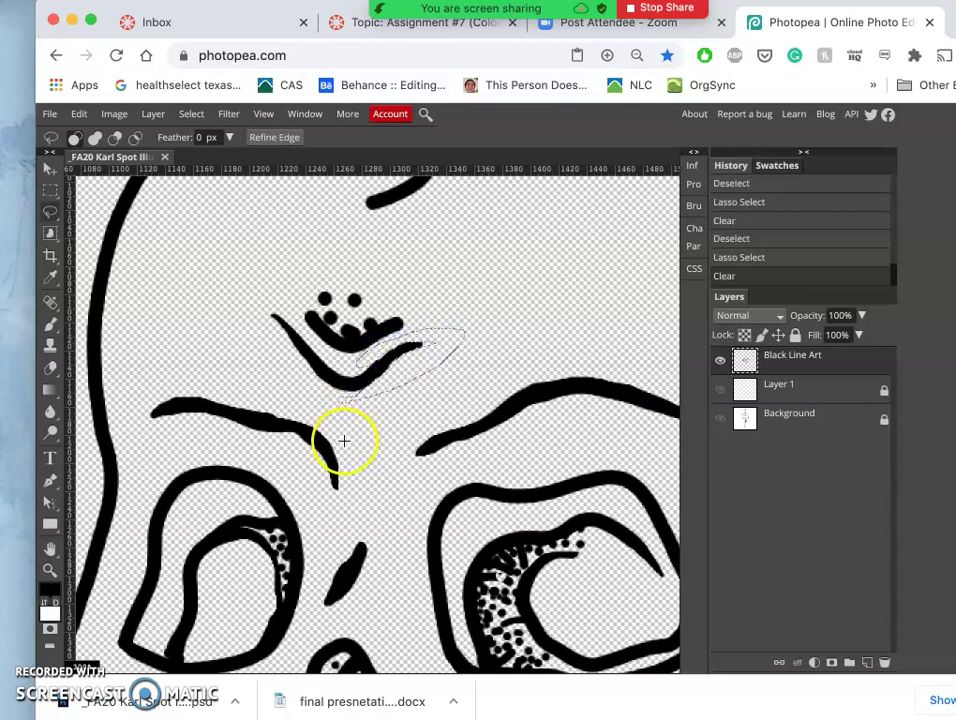
{"action": "left_click", "coordinate": [344, 440]}
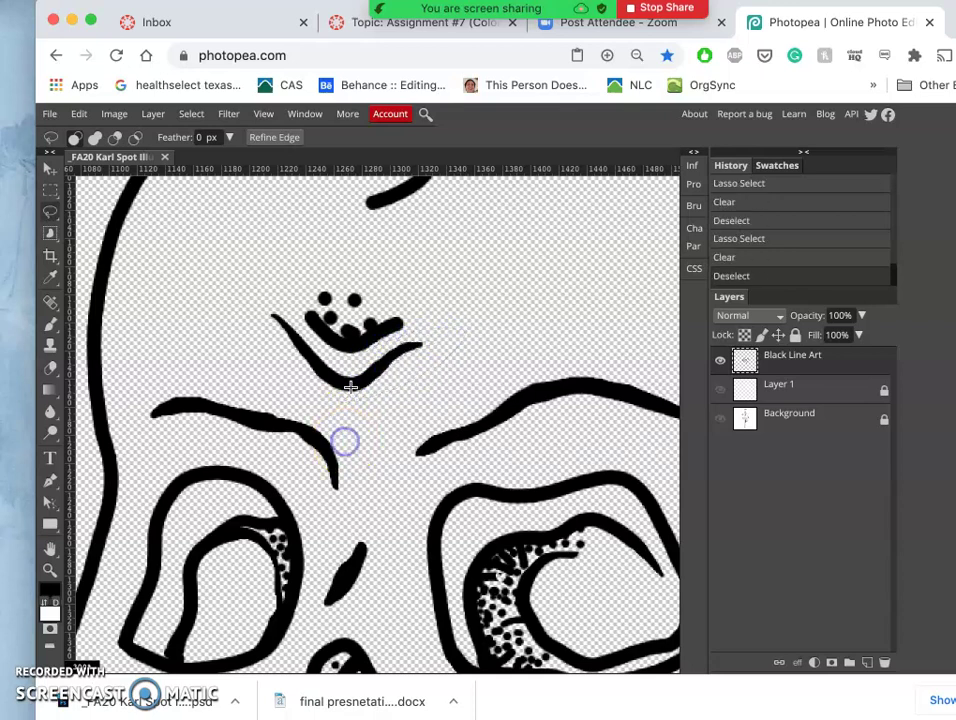
{"action": "left_click", "coordinate": [290, 307]}
{"action": "mouse_move", "coordinate": [358, 358]}
{"action": "left_mouse_down"}
{"action": "mouse_move", "coordinate": [326, 354]}
{"action": "mouse_move", "coordinate": [286, 302]}
{"action": "left_mouse_up"}
{"action": "key", "text": "Delete"}
{"action": "left_click", "coordinate": [303, 273]}
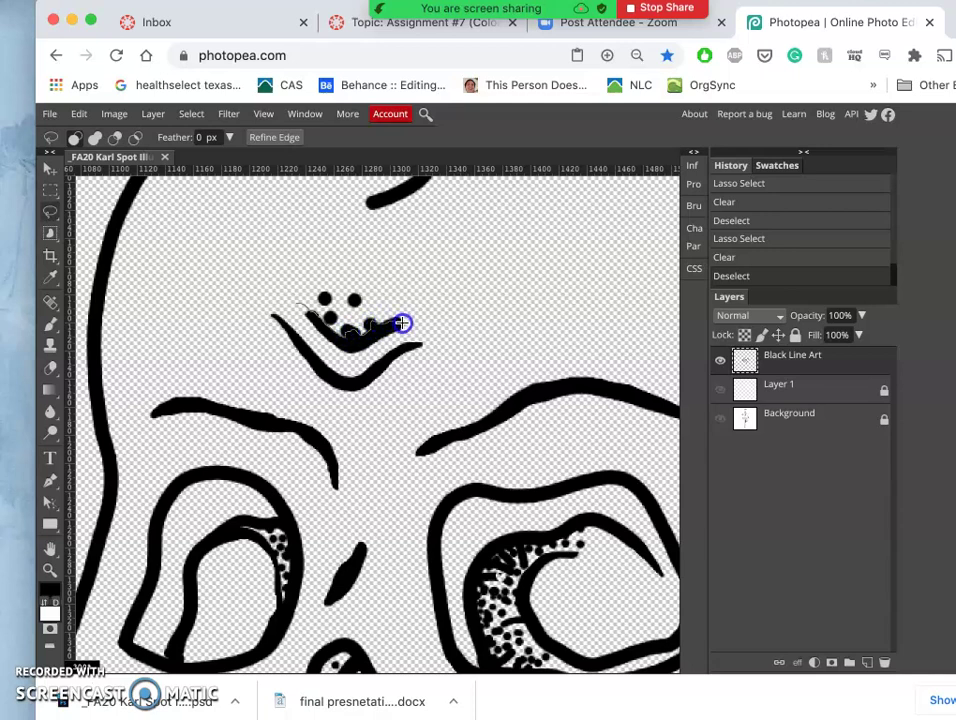
Erase the stray dots above the forehead mark.
{"action": "mouse_move", "coordinate": [403, 323]}
{"action": "left_mouse_down"}
{"action": "mouse_move", "coordinate": [420, 320]}
{"action": "mouse_move", "coordinate": [410, 292]}
{"action": "mouse_move", "coordinate": [335, 303]}
{"action": "left_mouse_up"}
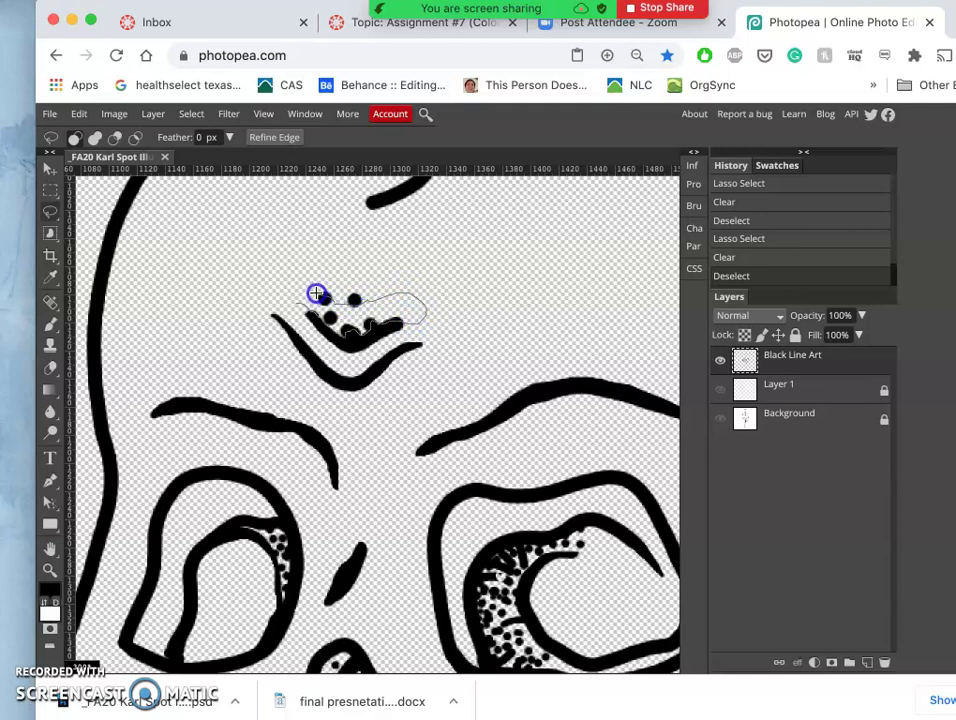
{"action": "left_click_drag", "start_coordinate": [297, 300], "coordinate": [298, 300]}
{"action": "key", "text": "Delete"}
{"action": "left_click", "coordinate": [294, 280]}
{"action": "left_click_drag", "start_coordinate": [386, 274], "coordinate": [372, 303]}
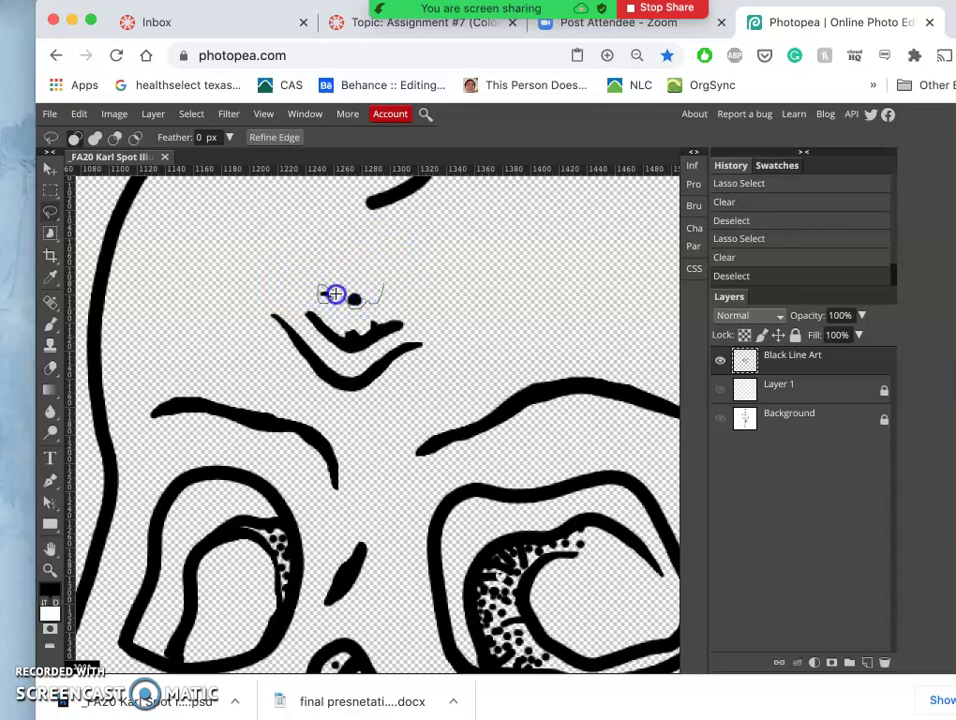
{"action": "left_click_drag", "start_coordinate": [371, 283], "coordinate": [371, 280]}
{"action": "key", "text": "Delete"}
{"action": "left_click", "coordinate": [384, 273]}
Lasso and erase the rough top edge of the forehead mark.
{"action": "left_click", "coordinate": [50, 323]}
{"action": "scroll", "coordinate": [379, 249], "scroll_direction": "up", "scroll_amount": 5}
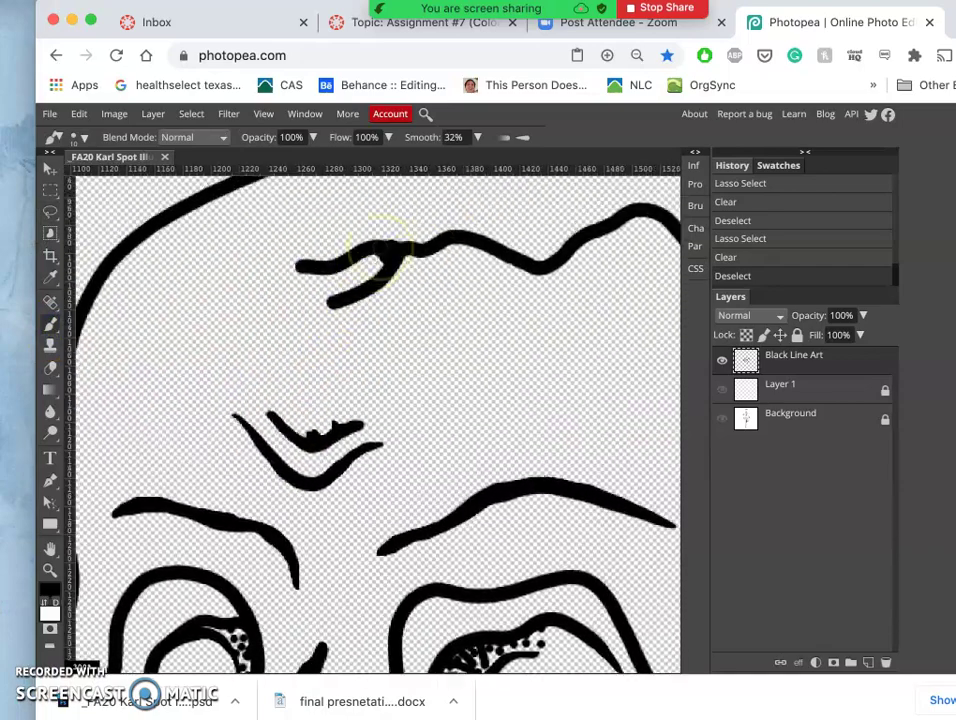
{"action": "scroll", "coordinate": [440, 378], "scroll_direction": "down", "scroll_amount": 5}
{"action": "scroll", "coordinate": [440, 379], "scroll_direction": "left", "scroll_amount": 3}
{"action": "scroll", "coordinate": [440, 385], "scroll_direction": "up", "scroll_amount": 5}
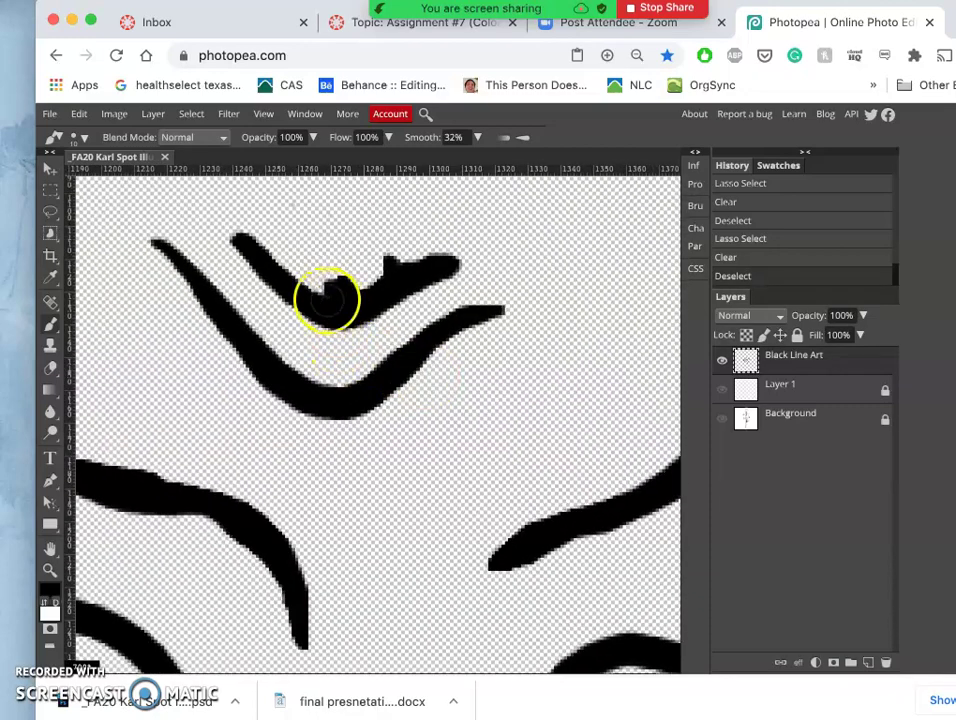
{"action": "left_click", "coordinate": [50, 211]}
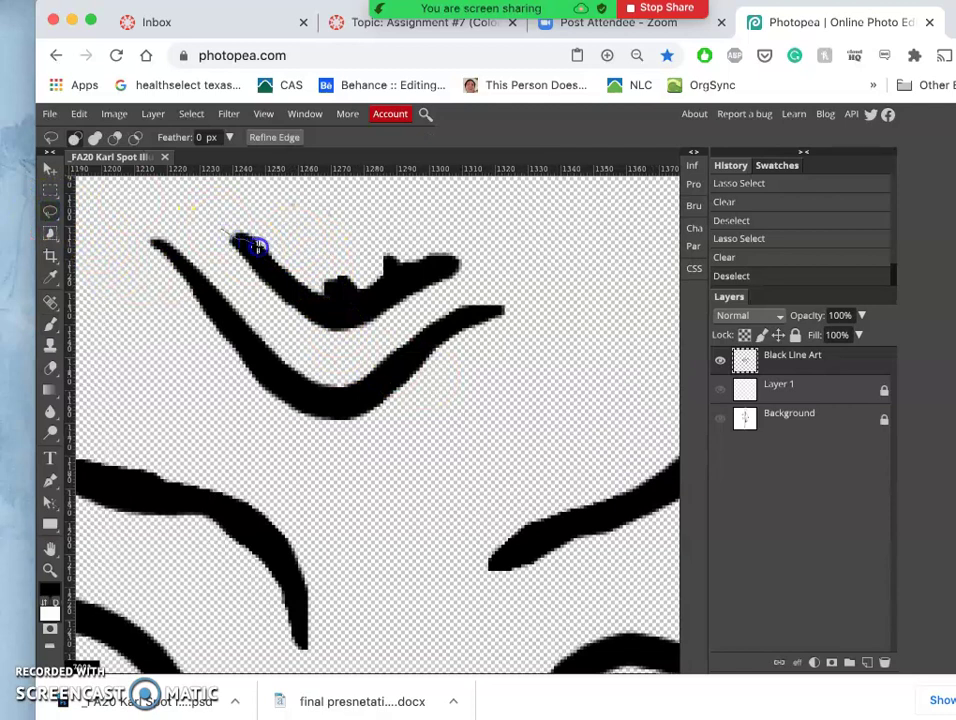
{"action": "left_click_drag", "start_coordinate": [283, 268], "coordinate": [314, 290]}
{"action": "mouse_move", "coordinate": [400, 264]}
{"action": "left_mouse_down"}
{"action": "mouse_move", "coordinate": [465, 257]}
{"action": "mouse_move", "coordinate": [466, 226]}
{"action": "mouse_move", "coordinate": [286, 180]}
{"action": "mouse_move", "coordinate": [218, 216]}
{"action": "left_mouse_up"}
{"action": "key", "text": "Delete"}
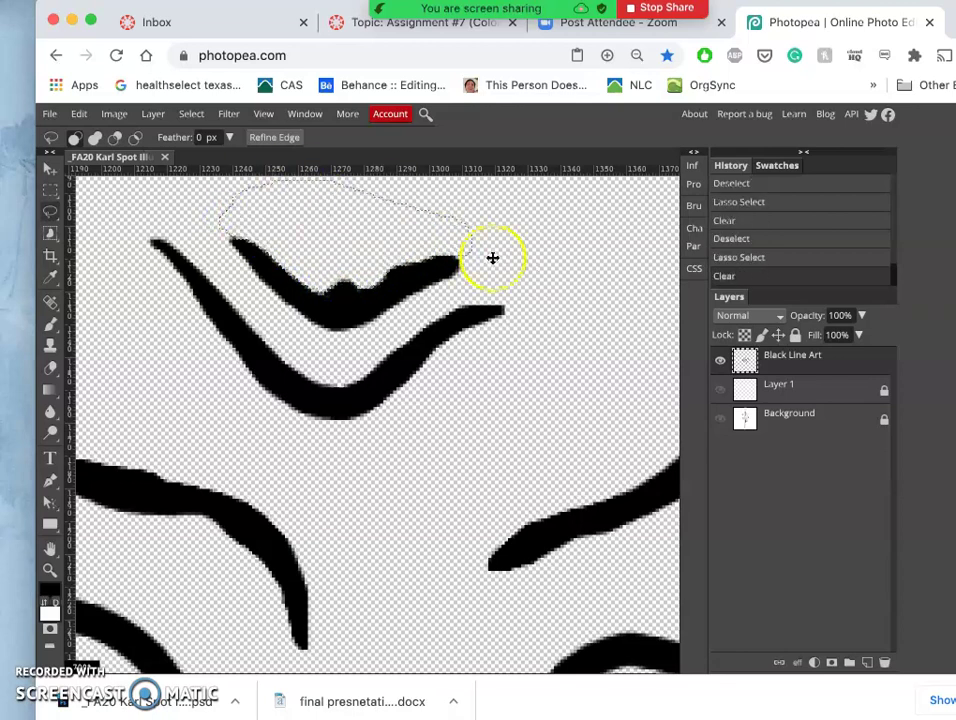
{"action": "left_click", "coordinate": [537, 265]}
Zoom out, reveal the Background dagger sketch, and toggle Black Line Art off and on to compare.
{"action": "scroll", "coordinate": [589, 270], "scroll_direction": "down", "scroll_amount": 2}
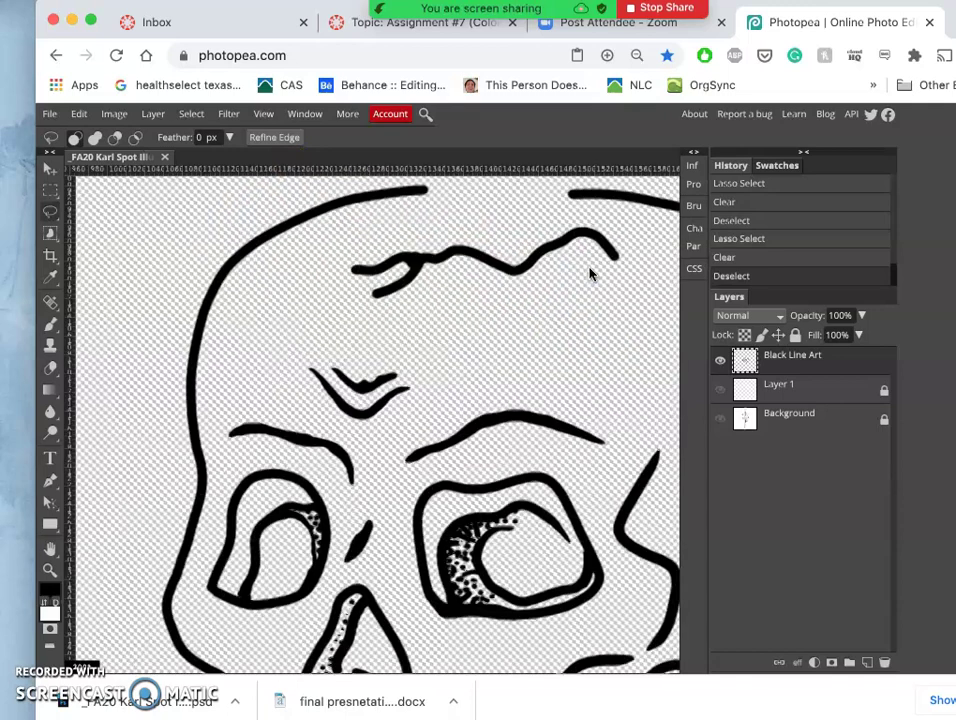
{"action": "key", "text": "ctrl+minus"}
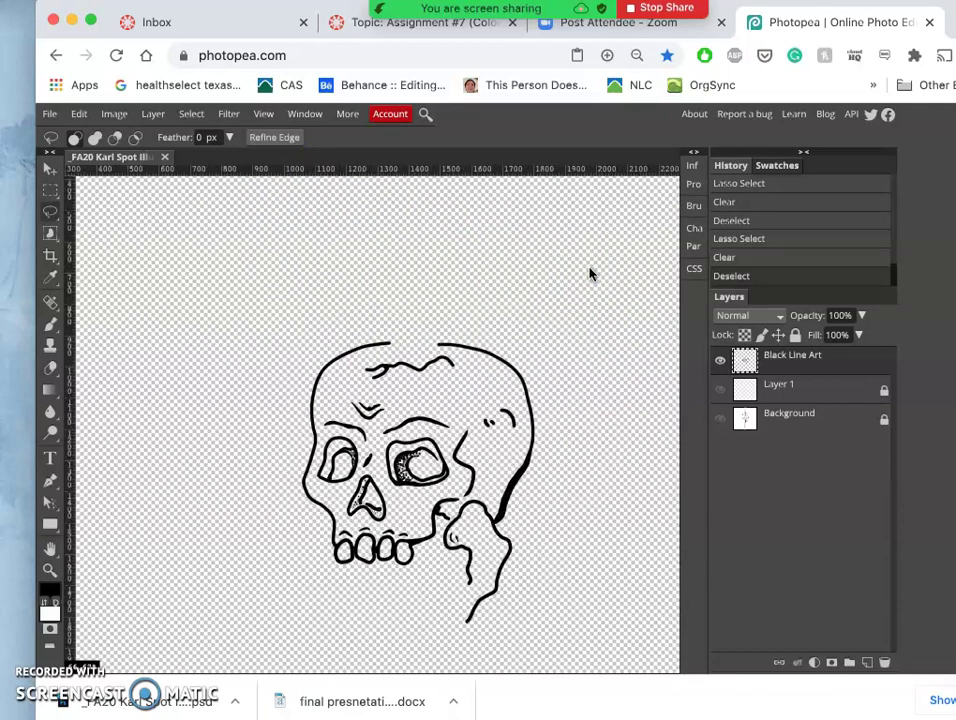
{"action": "key", "text": "ctrl+minus"}
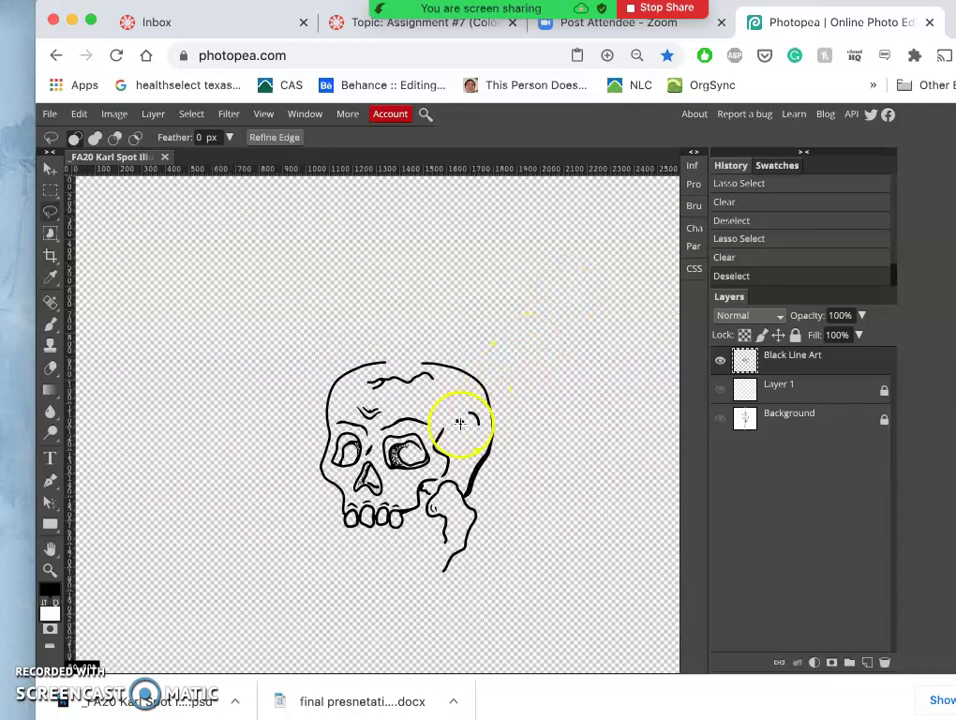
{"action": "left_click", "coordinate": [720, 418]}
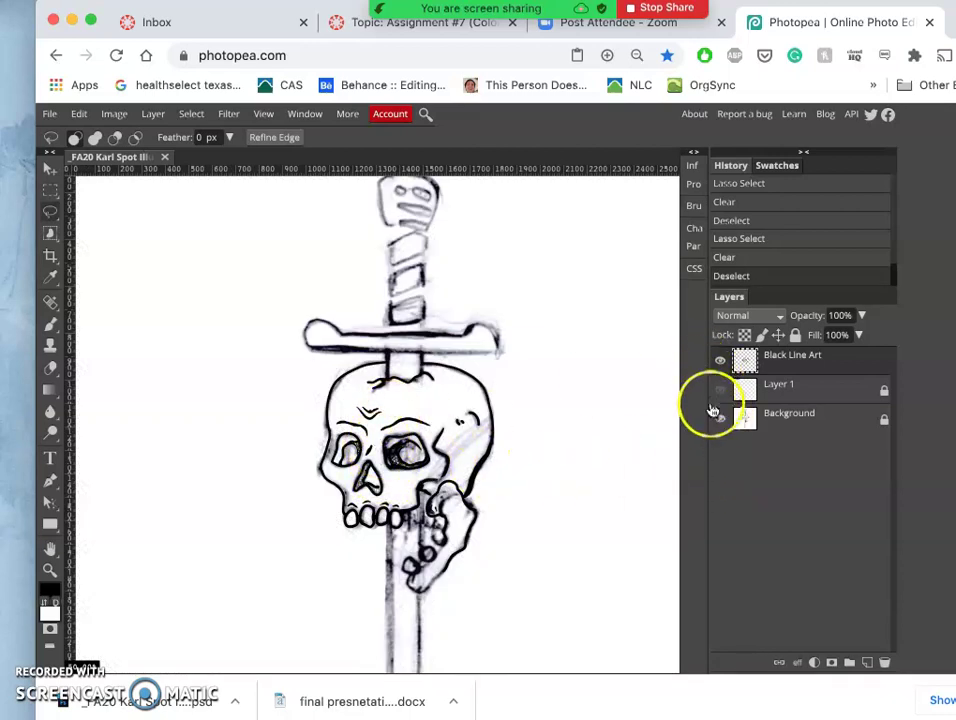
{"action": "left_click", "coordinate": [720, 366]}
{"action": "left_click", "coordinate": [720, 366]}
{"action": "left_click", "coordinate": [720, 366]}
{"action": "left_click", "coordinate": [720, 366]}
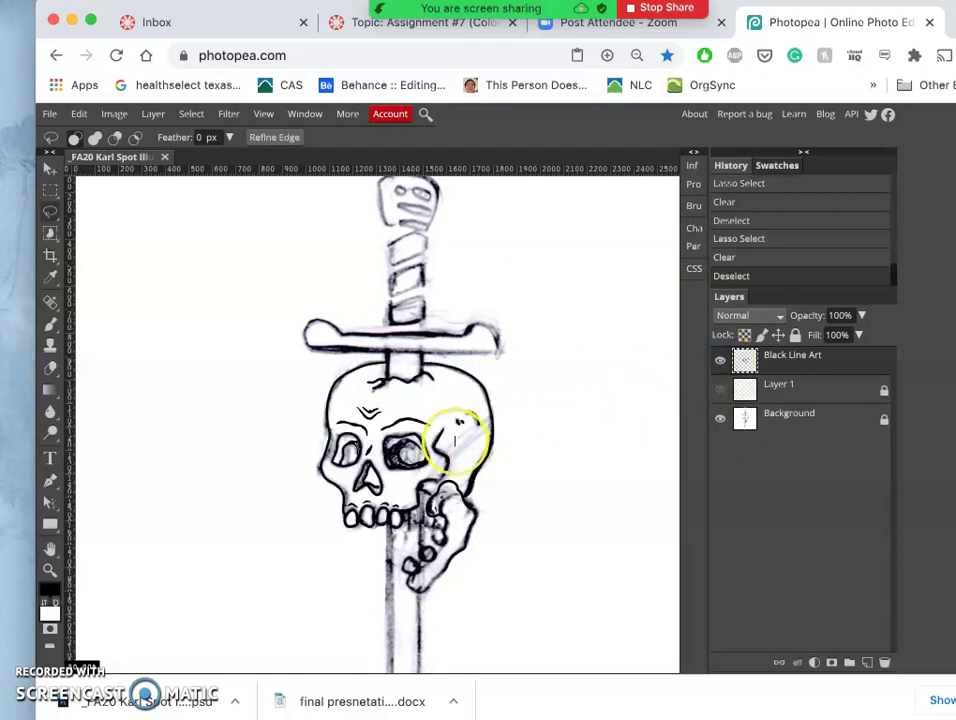
Show Layer 1, repaint the left cheek outline as one line, and erase the leftover edges.
{"action": "scroll", "coordinate": [407, 454], "scroll_direction": "up", "scroll_amount": 5}
{"action": "scroll", "coordinate": [411, 457], "scroll_direction": "down", "scroll_amount": 2}
{"action": "scroll", "coordinate": [352, 352], "scroll_direction": "left", "scroll_amount": 4}
{"action": "left_click", "coordinate": [720, 389]}
{"action": "left_click", "coordinate": [52, 326]}
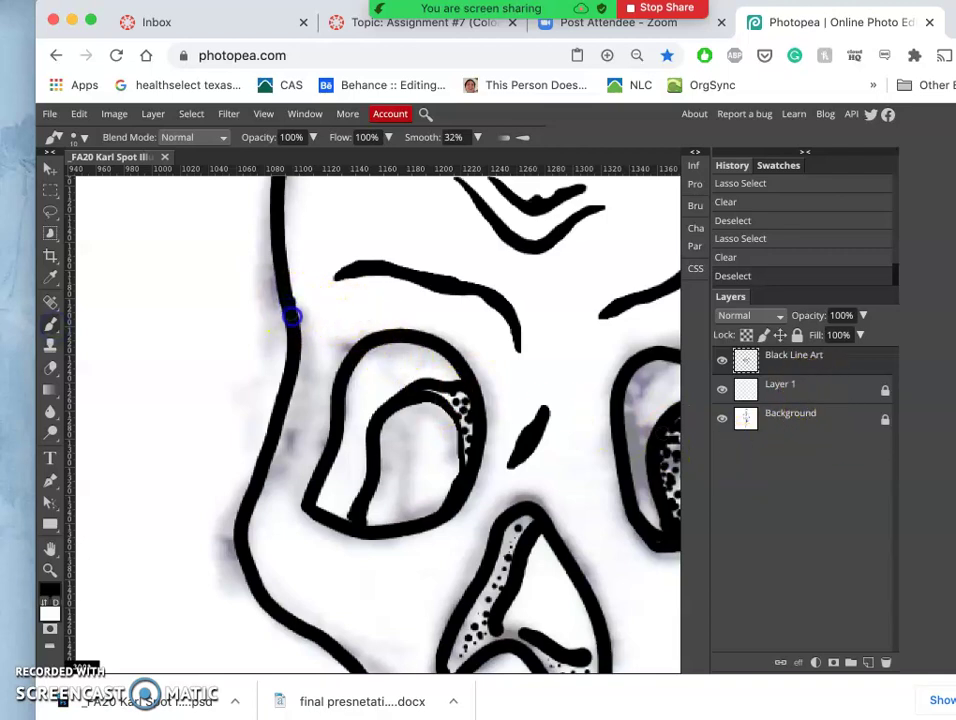
{"action": "left_click_drag", "start_coordinate": [303, 365], "coordinate": [277, 458]}
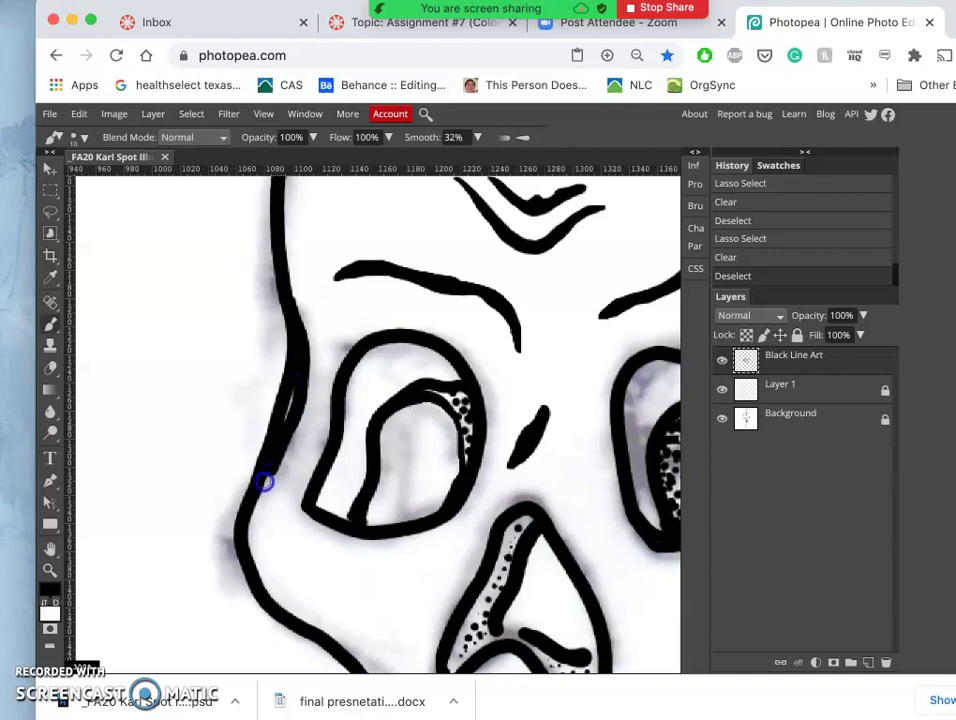
{"action": "left_click_drag", "start_coordinate": [250, 502], "coordinate": [250, 502]}
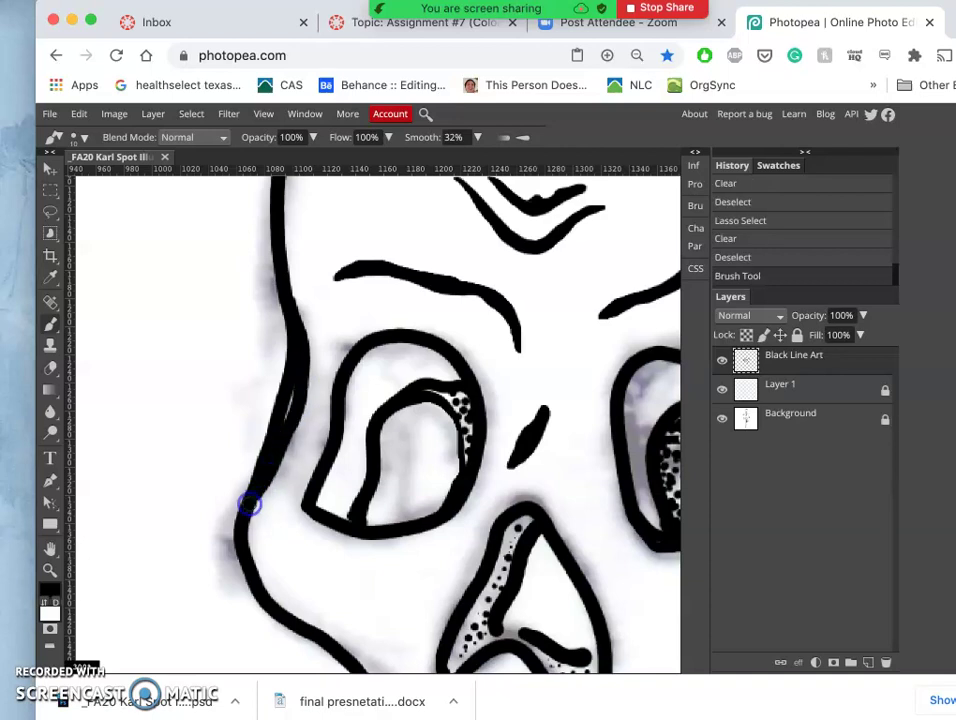
{"action": "left_click", "coordinate": [50, 211]}
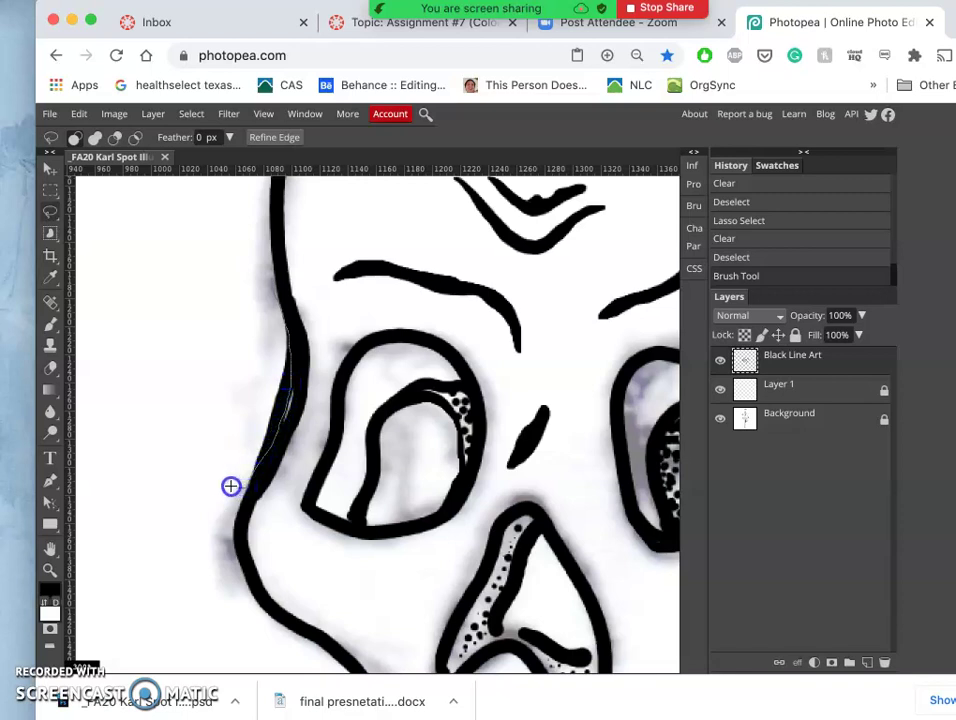
{"action": "mouse_move", "coordinate": [228, 484]}
{"action": "left_mouse_down"}
{"action": "mouse_move", "coordinate": [209, 426]}
{"action": "mouse_move", "coordinate": [205, 355]}
{"action": "mouse_move", "coordinate": [220, 322]}
{"action": "left_mouse_up"}
{"action": "key", "text": "Delete"}
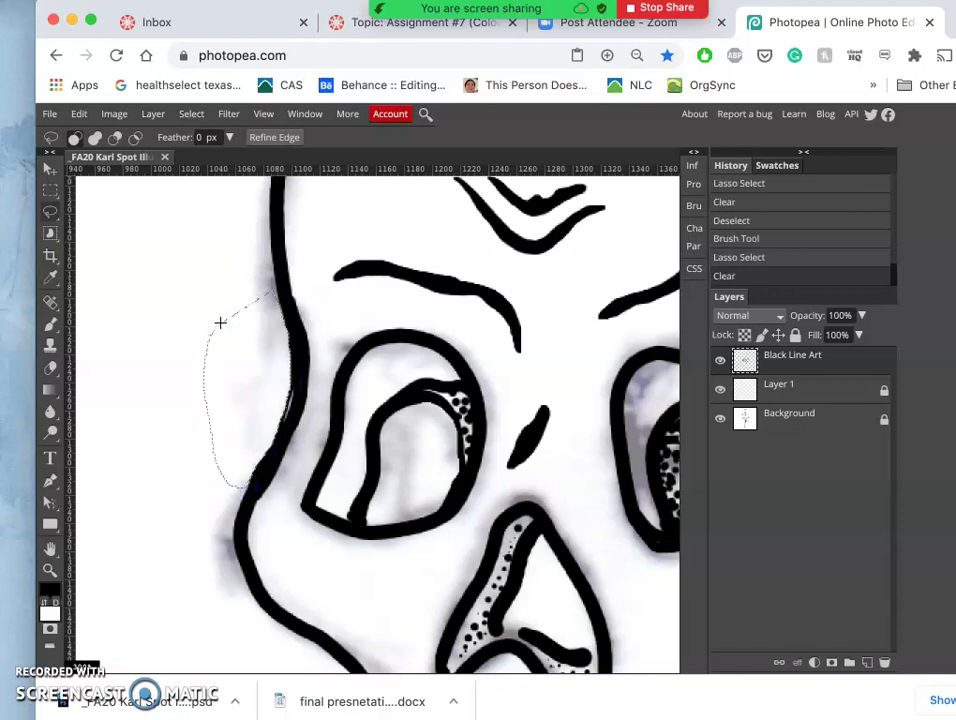
{"action": "left_click", "coordinate": [164, 256]}
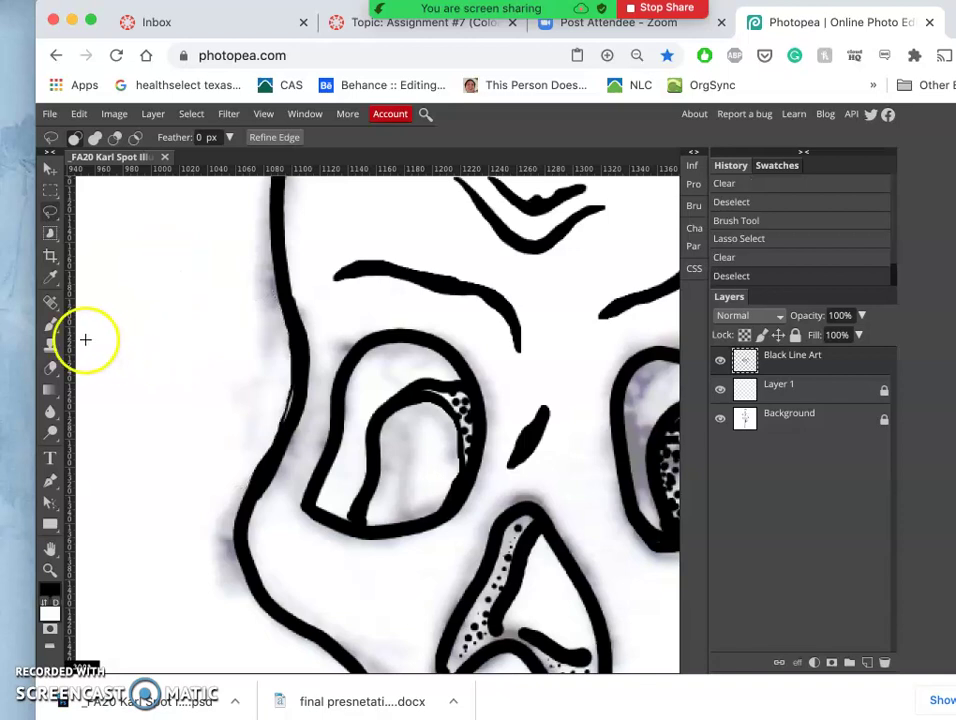
Smooth the cheek contour, fill its gap, erase a stray line, and ink the lower eye socket.
{"action": "left_click", "coordinate": [50, 323]}
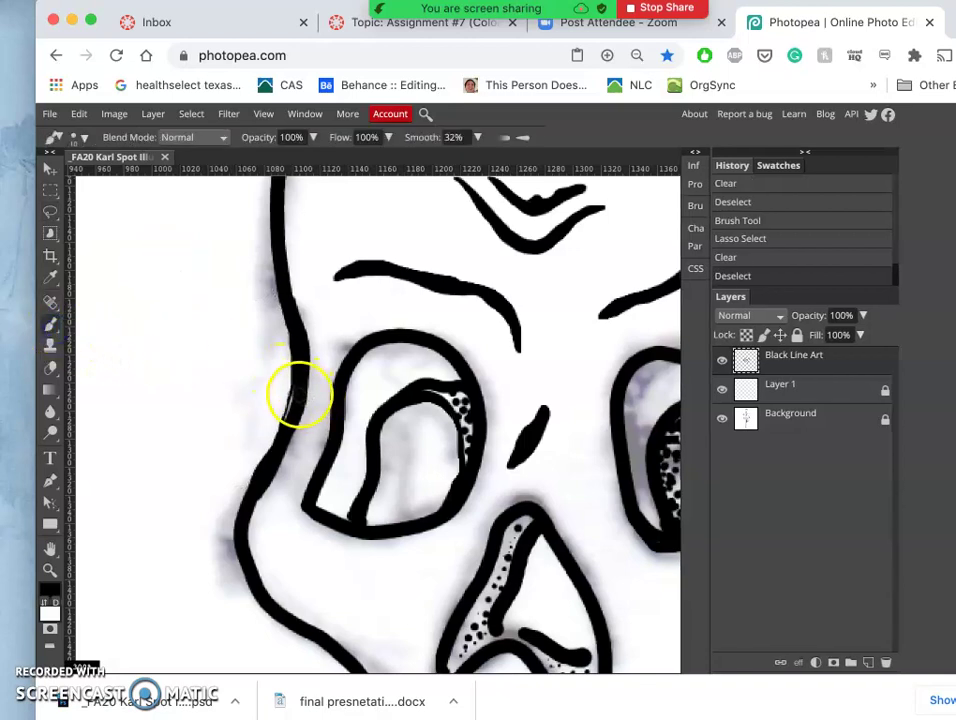
{"action": "left_click", "coordinate": [298, 392]}
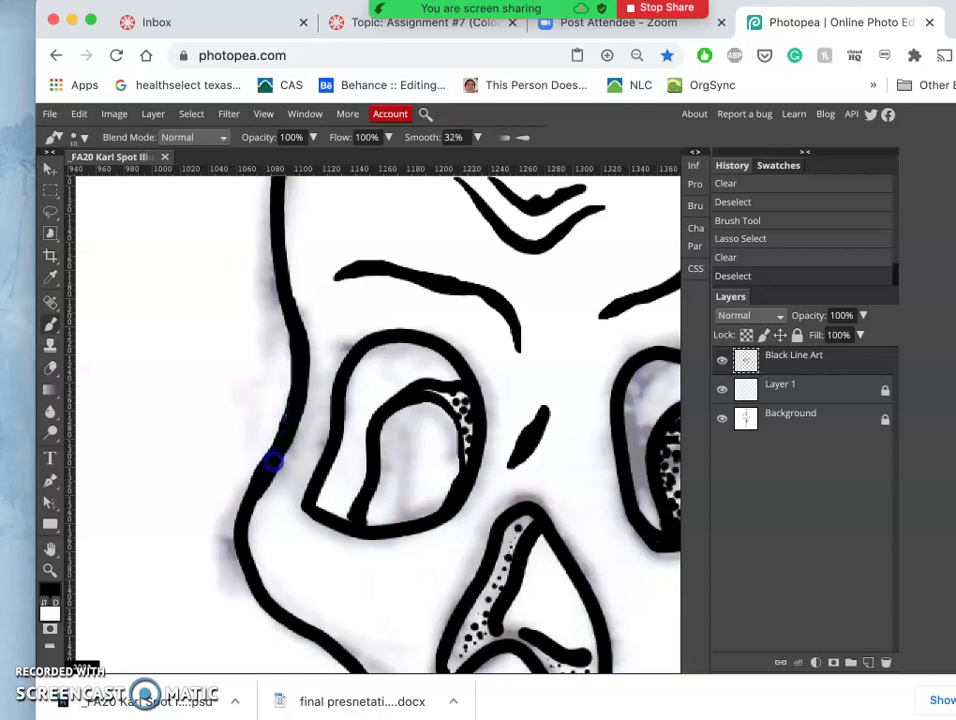
{"action": "mouse_move", "coordinate": [255, 470]}
{"action": "left_mouse_down"}
{"action": "mouse_move", "coordinate": [237, 498]}
{"action": "mouse_move", "coordinate": [258, 492]}
{"action": "left_mouse_up"}
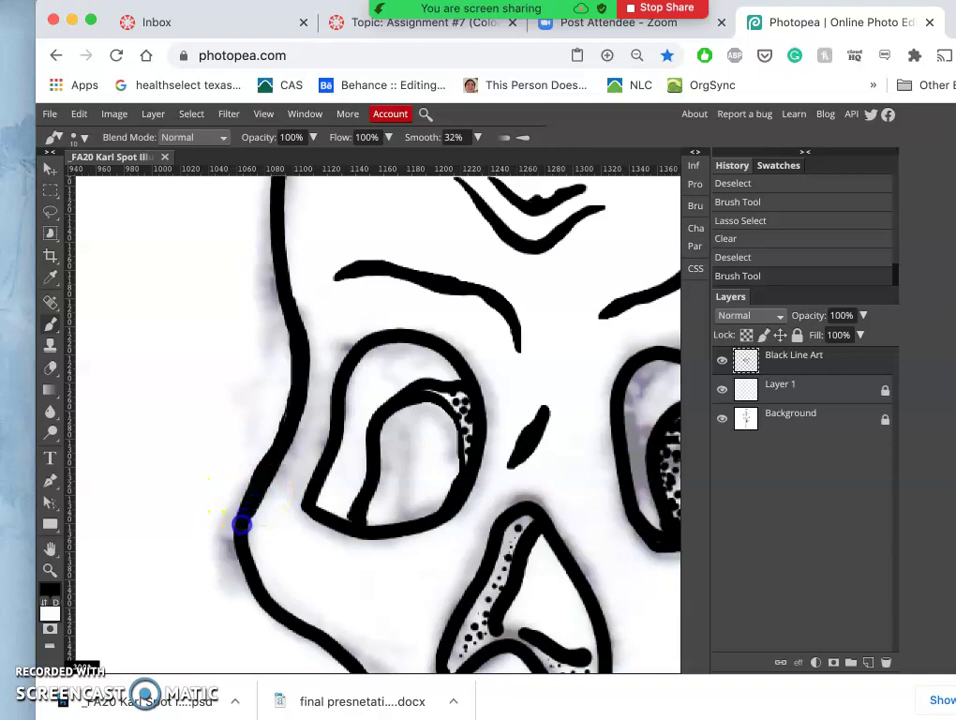
{"action": "left_click", "coordinate": [232, 540]}
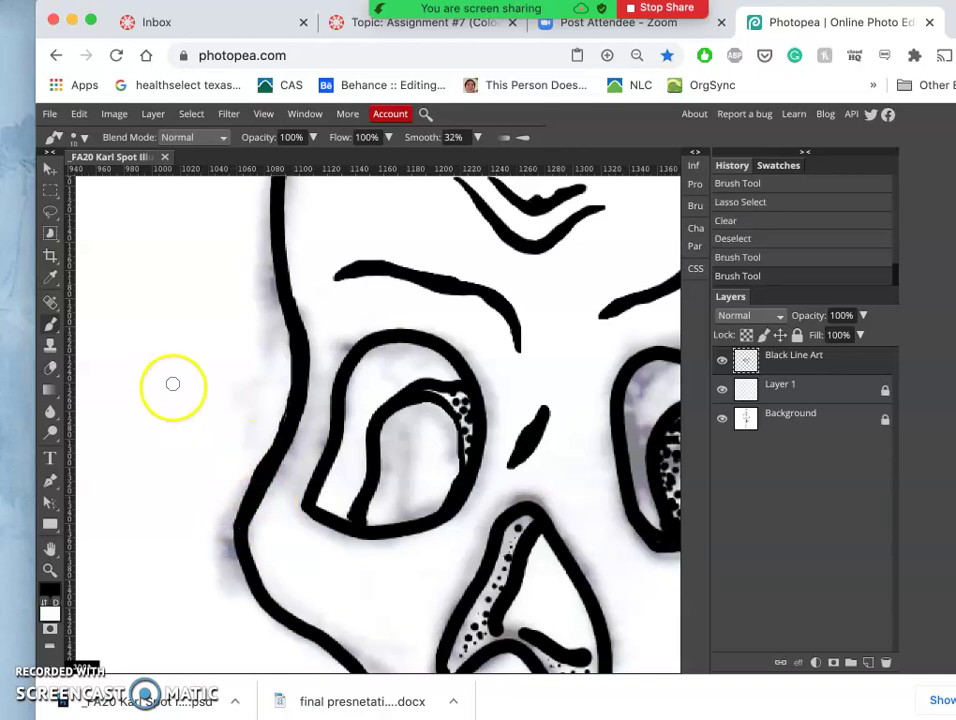
{"action": "left_click", "coordinate": [47, 210]}
{"action": "mouse_move", "coordinate": [308, 479]}
{"action": "left_mouse_down"}
{"action": "mouse_move", "coordinate": [306, 533]}
{"action": "mouse_move", "coordinate": [298, 490]}
{"action": "left_mouse_up"}
{"action": "key", "text": "Delete"}
{"action": "left_click", "coordinate": [358, 551]}
{"action": "left_click", "coordinate": [63, 328]}
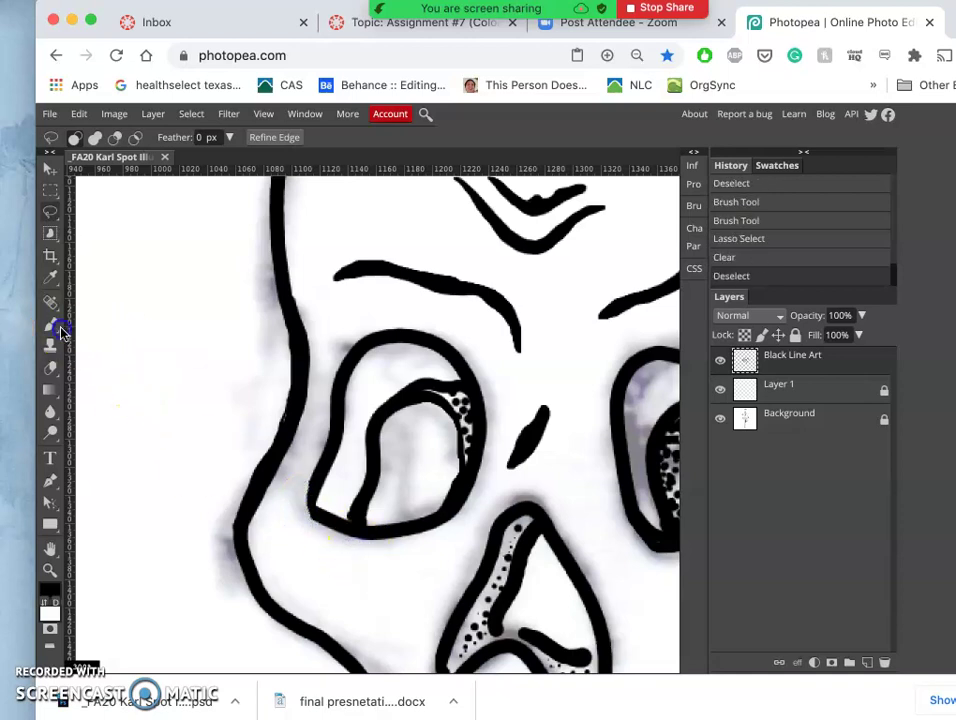
{"action": "mouse_move", "coordinate": [284, 480]}
{"action": "left_mouse_down"}
{"action": "mouse_move", "coordinate": [337, 497]}
{"action": "mouse_move", "coordinate": [317, 487]}
{"action": "left_mouse_up"}
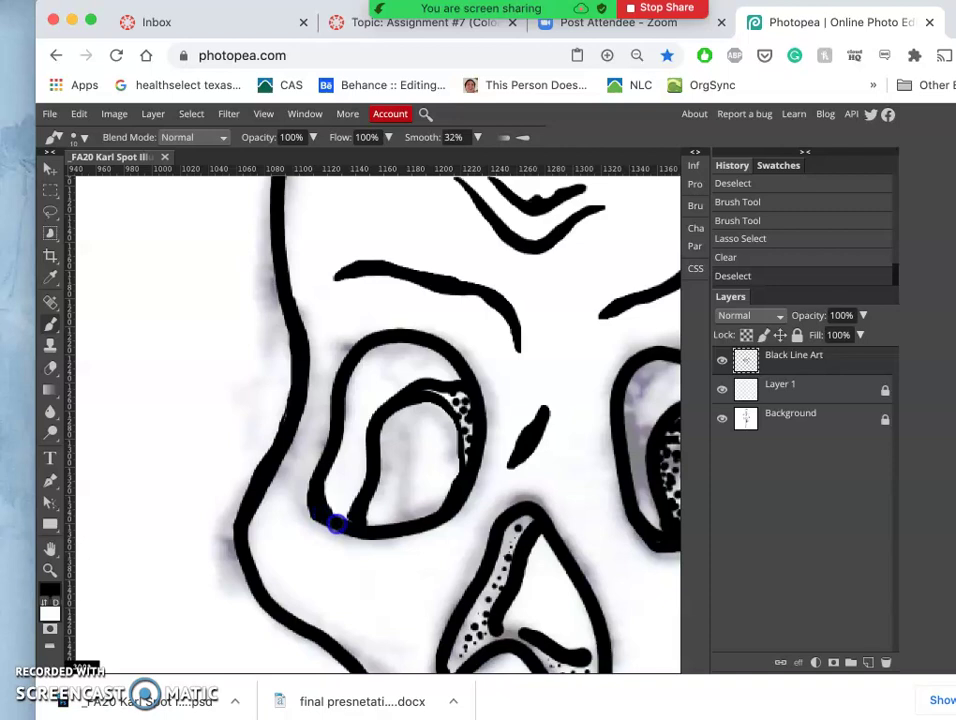
Finish the lower eye-socket stroke and pan to the area right of the teeth.
{"action": "left_click_drag", "start_coordinate": [358, 525], "coordinate": [358, 525]}
{"action": "scroll", "coordinate": [427, 514], "scroll_direction": "up", "scroll_amount": 5}
{"action": "scroll", "coordinate": [427, 514], "scroll_direction": "right", "scroll_amount": 2}
{"action": "scroll", "coordinate": [427, 514], "scroll_direction": "up", "scroll_amount": 5}
{"action": "scroll", "coordinate": [427, 514], "scroll_direction": "right", "scroll_amount": 3}
{"action": "scroll", "coordinate": [427, 514], "scroll_direction": "down", "scroll_amount": 4}
{"action": "scroll", "coordinate": [427, 514], "scroll_direction": "down", "scroll_amount": 10}
{"action": "scroll", "coordinate": [427, 514], "scroll_direction": "right", "scroll_amount": 3}
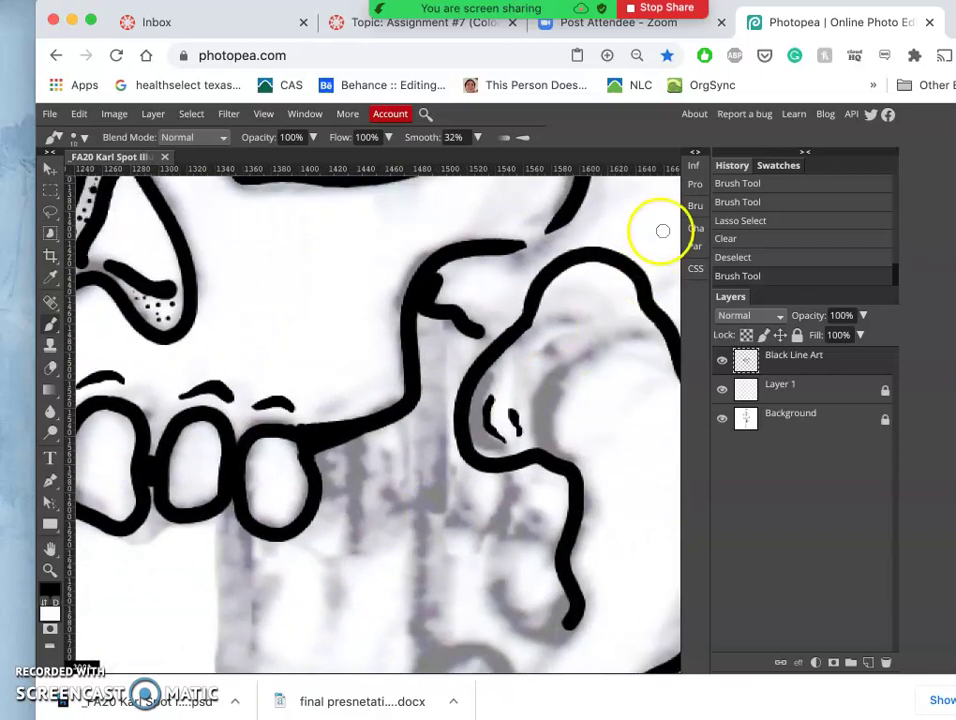
{"action": "scroll", "coordinate": [550, 290], "scroll_direction": "up", "scroll_amount": 2}
{"action": "scroll", "coordinate": [550, 290], "scroll_direction": "right", "scroll_amount": 1}
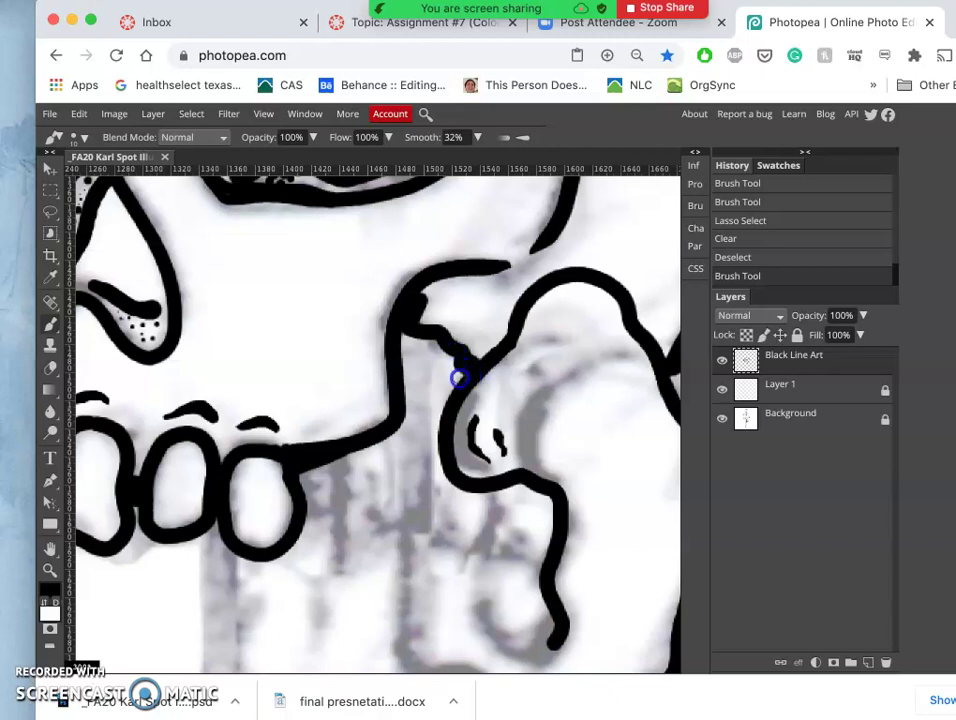
Ink the join between the curved lines, undo it, and redraw it as a shorter stroke.
{"action": "left_click_drag", "start_coordinate": [455, 402], "coordinate": [455, 402]}
{"action": "scroll", "coordinate": [540, 263], "scroll_direction": "up", "scroll_amount": 3}
{"action": "scroll", "coordinate": [540, 263], "scroll_direction": "right", "scroll_amount": 3}
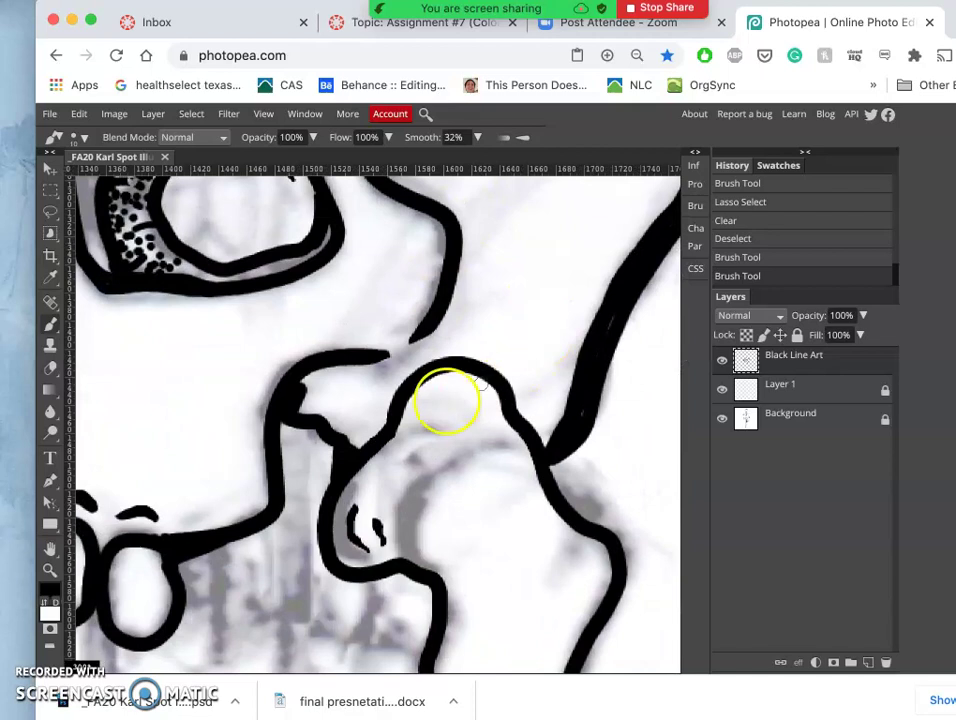
{"action": "key", "text": "ctrl+z"}
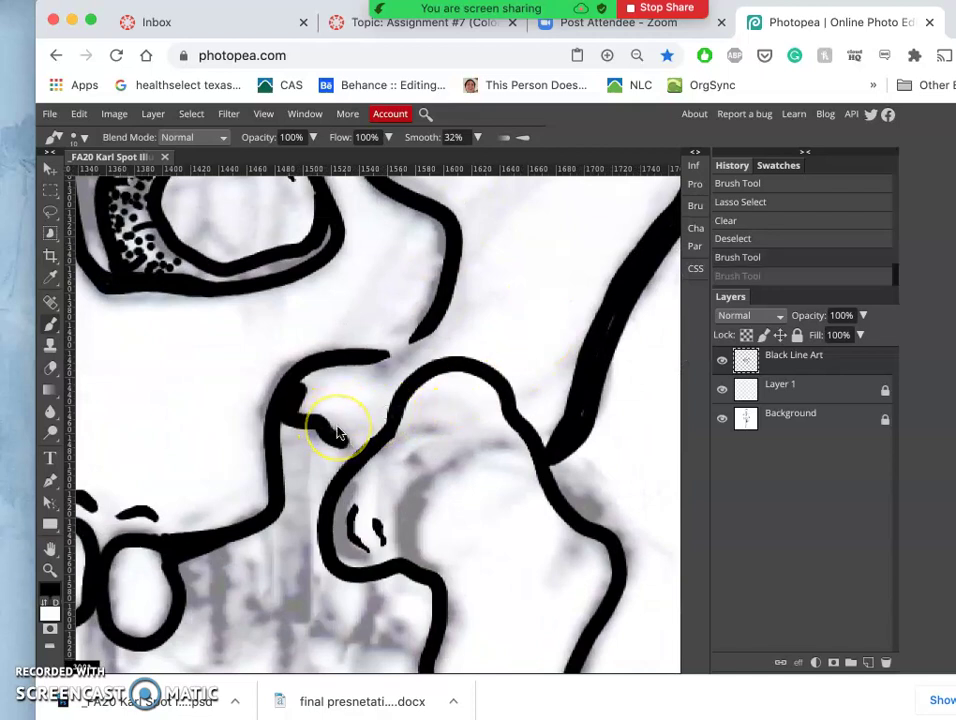
{"action": "mouse_move", "coordinate": [338, 432]}
{"action": "left_mouse_down"}
{"action": "mouse_move", "coordinate": [344, 442]}
{"action": "mouse_move", "coordinate": [367, 337]}
{"action": "mouse_move", "coordinate": [386, 357]}
{"action": "left_mouse_up"}
{"action": "scroll", "coordinate": [340, 442], "scroll_direction": "down", "scroll_amount": 5}
{"action": "scroll", "coordinate": [340, 442], "scroll_direction": "left", "scroll_amount": 2}
{"action": "scroll", "coordinate": [390, 280], "scroll_direction": "down", "scroll_amount": 3}
{"action": "scroll", "coordinate": [320, 399], "scroll_direction": "up", "scroll_amount": 4}
{"action": "scroll", "coordinate": [321, 405], "scroll_direction": "down", "scroll_amount": 5}
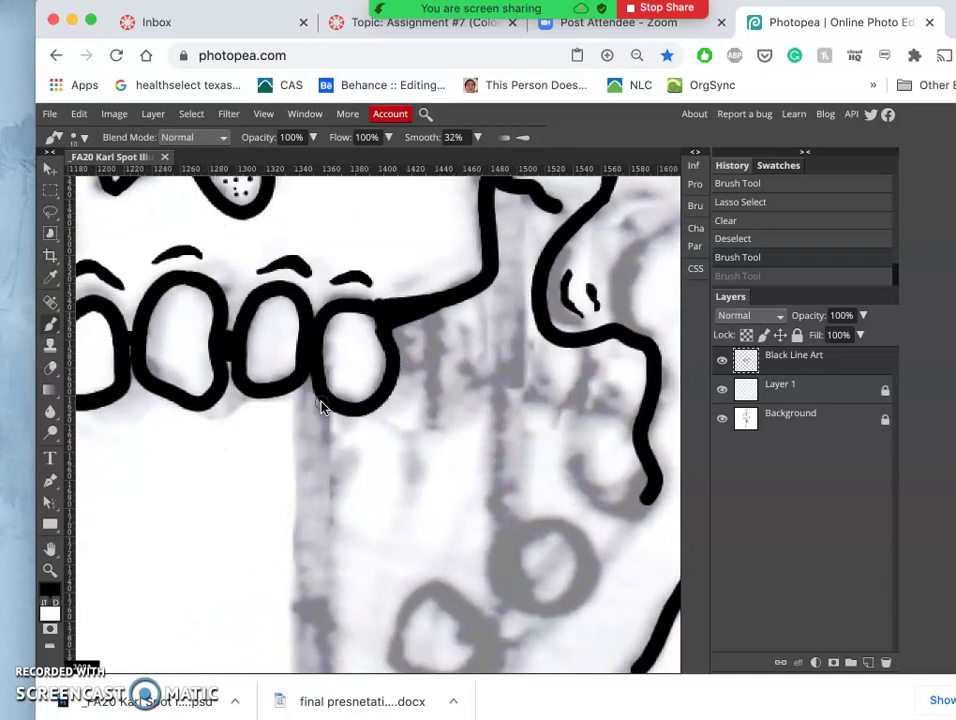
Touch up the left side, extend the jaw outline, and ink the upper bead, undoing a stray stroke.
{"action": "scroll", "coordinate": [321, 405], "scroll_direction": "left", "scroll_amount": 3}
{"action": "scroll", "coordinate": [321, 405], "scroll_direction": "down", "scroll_amount": 2}
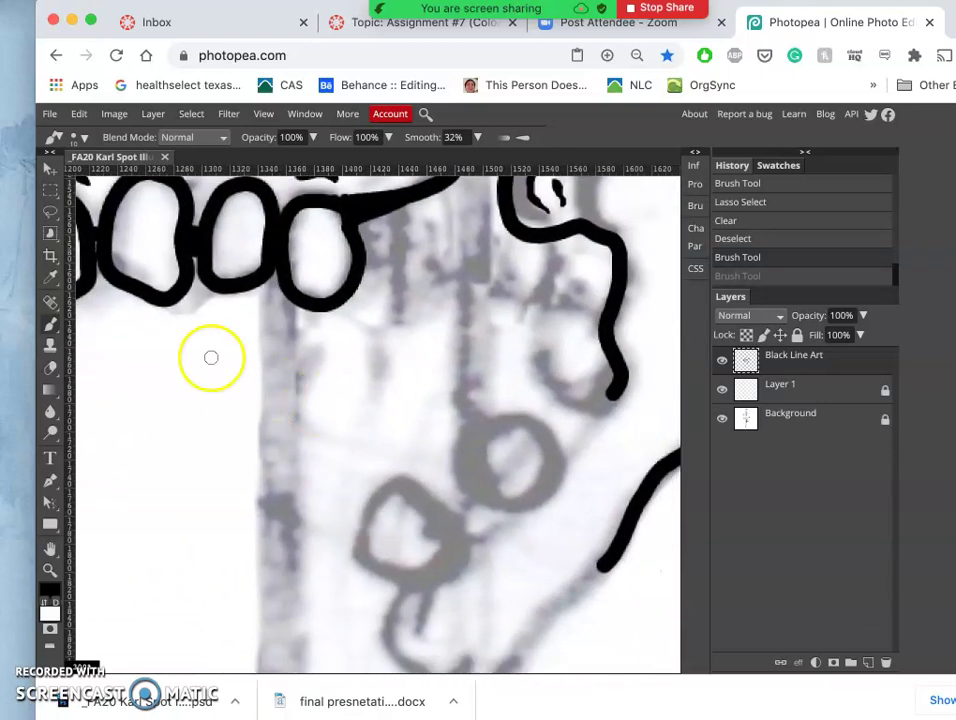
{"action": "left_click_drag", "start_coordinate": [92, 245], "coordinate": [100, 243]}
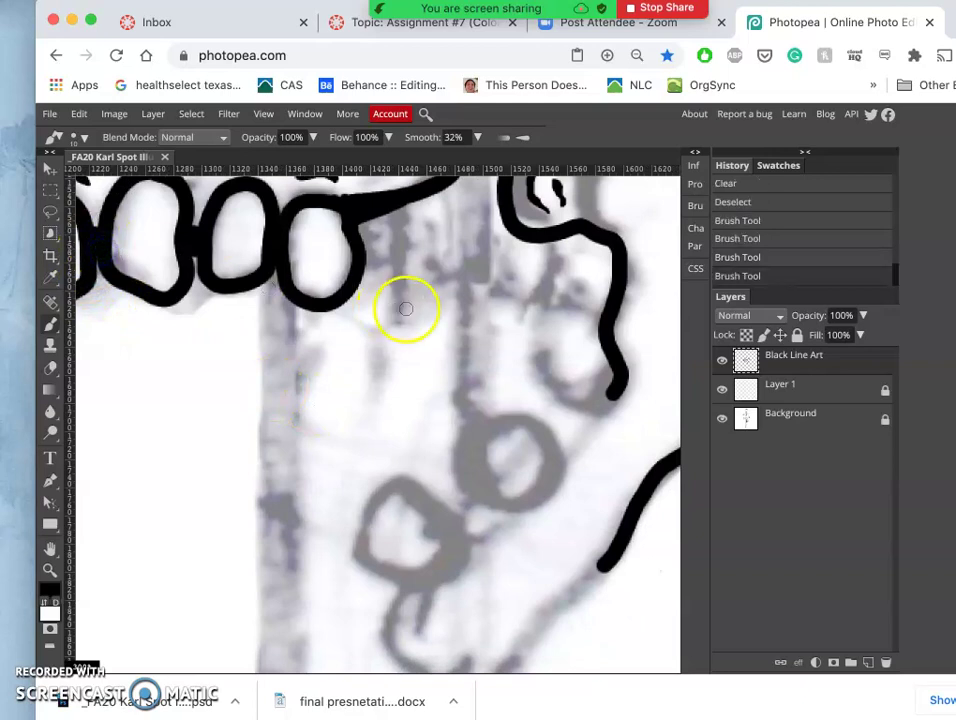
{"action": "scroll", "coordinate": [546, 250], "scroll_direction": "up", "scroll_amount": 2}
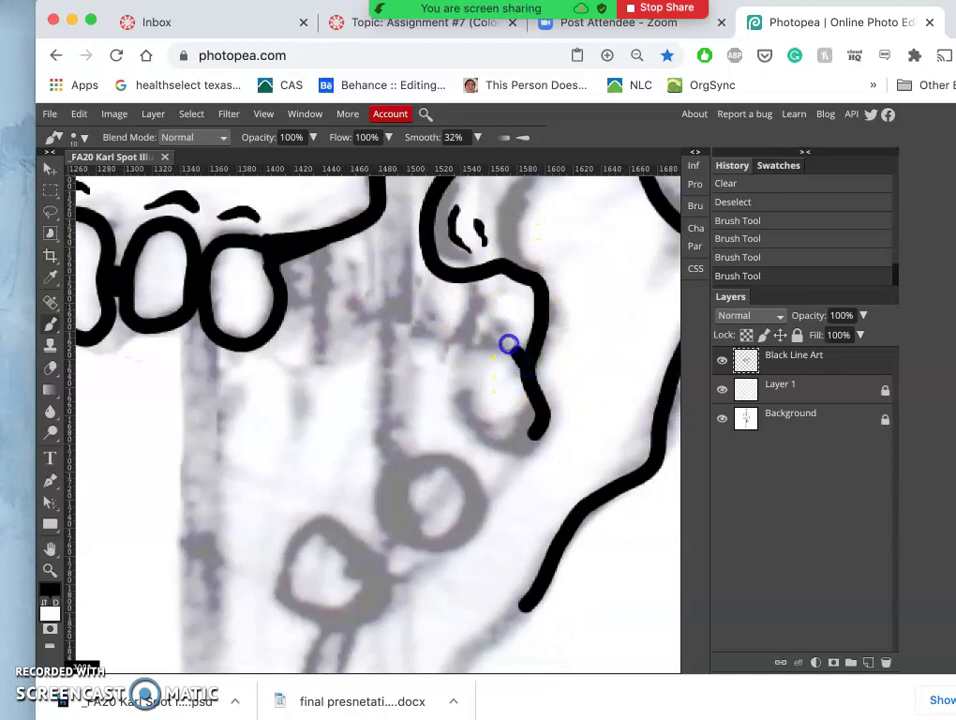
{"action": "mouse_move", "coordinate": [483, 347]}
{"action": "left_mouse_down"}
{"action": "mouse_move", "coordinate": [454, 400]}
{"action": "mouse_move", "coordinate": [469, 425]}
{"action": "mouse_move", "coordinate": [513, 457]}
{"action": "mouse_move", "coordinate": [541, 420]}
{"action": "left_mouse_up"}
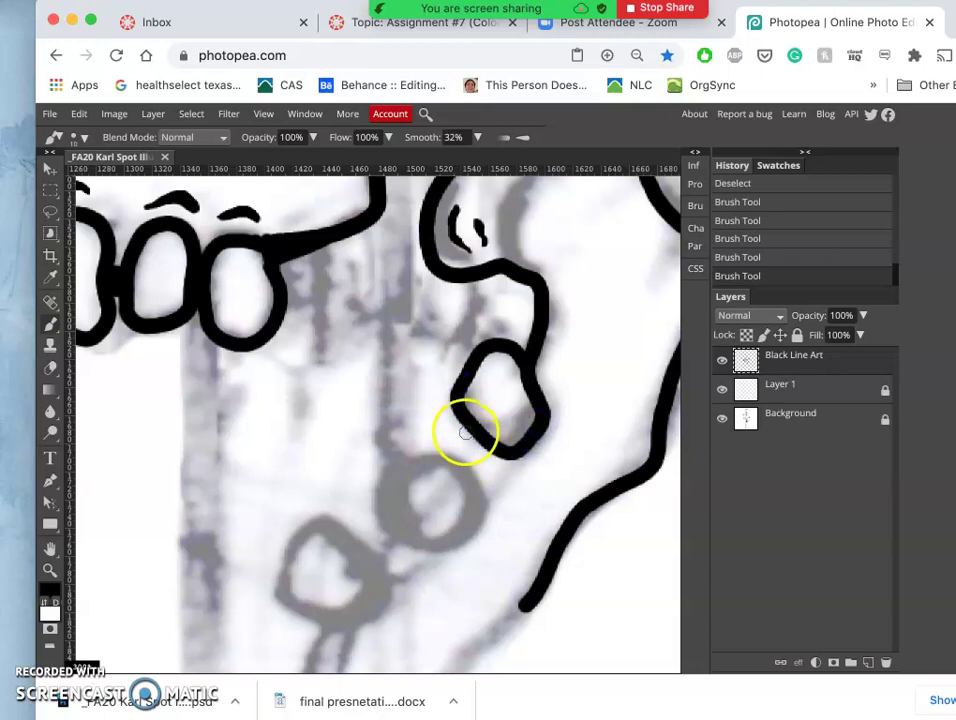
{"action": "left_click_drag", "start_coordinate": [438, 428], "coordinate": [472, 447]}
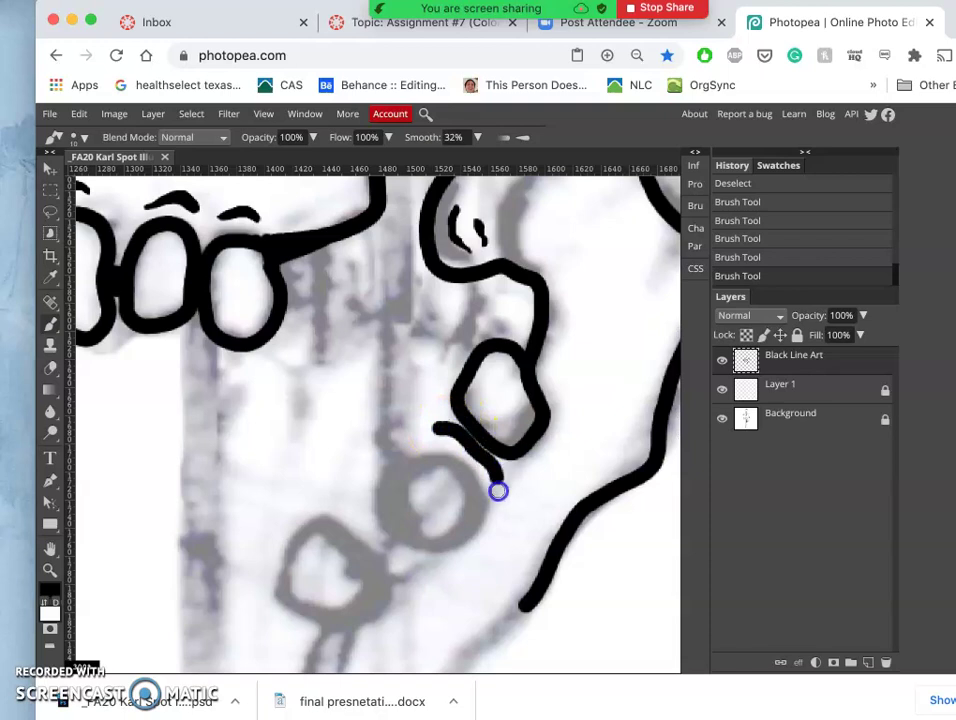
{"action": "left_click_drag", "start_coordinate": [498, 491], "coordinate": [497, 489]}
{"action": "key", "text": "ctrl+z"}
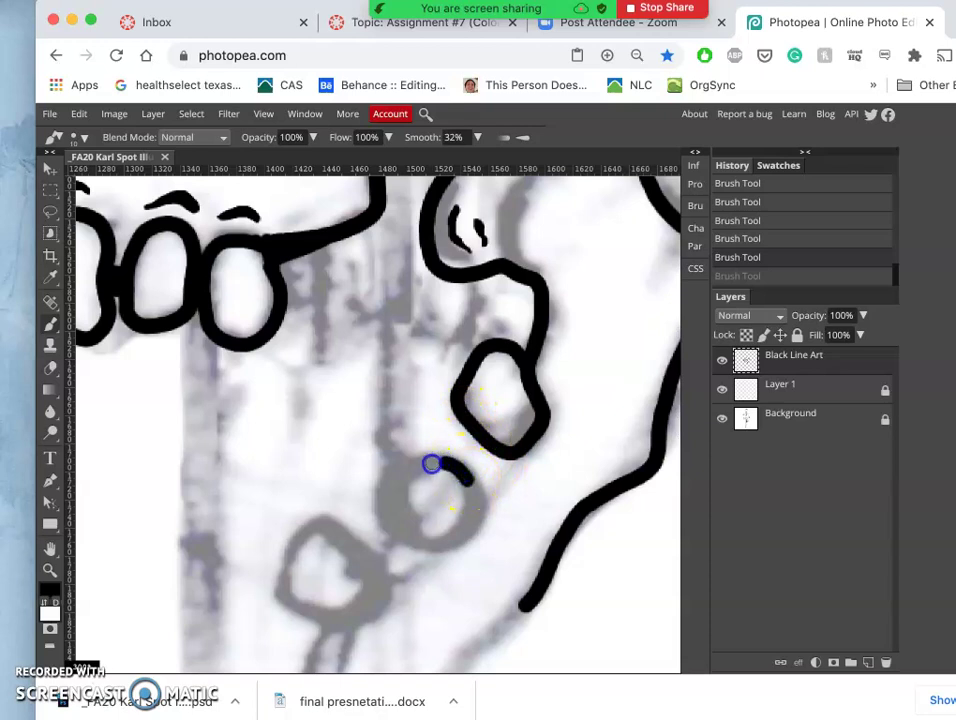
Ink the second bead, the links between beads, and the third bead's outline.
{"action": "mouse_move", "coordinate": [388, 506]}
{"action": "left_mouse_down"}
{"action": "mouse_move", "coordinate": [397, 530]}
{"action": "mouse_move", "coordinate": [425, 549]}
{"action": "mouse_move", "coordinate": [448, 549]}
{"action": "mouse_move", "coordinate": [468, 531]}
{"action": "mouse_move", "coordinate": [480, 491]}
{"action": "mouse_move", "coordinate": [467, 470]}
{"action": "left_mouse_up"}
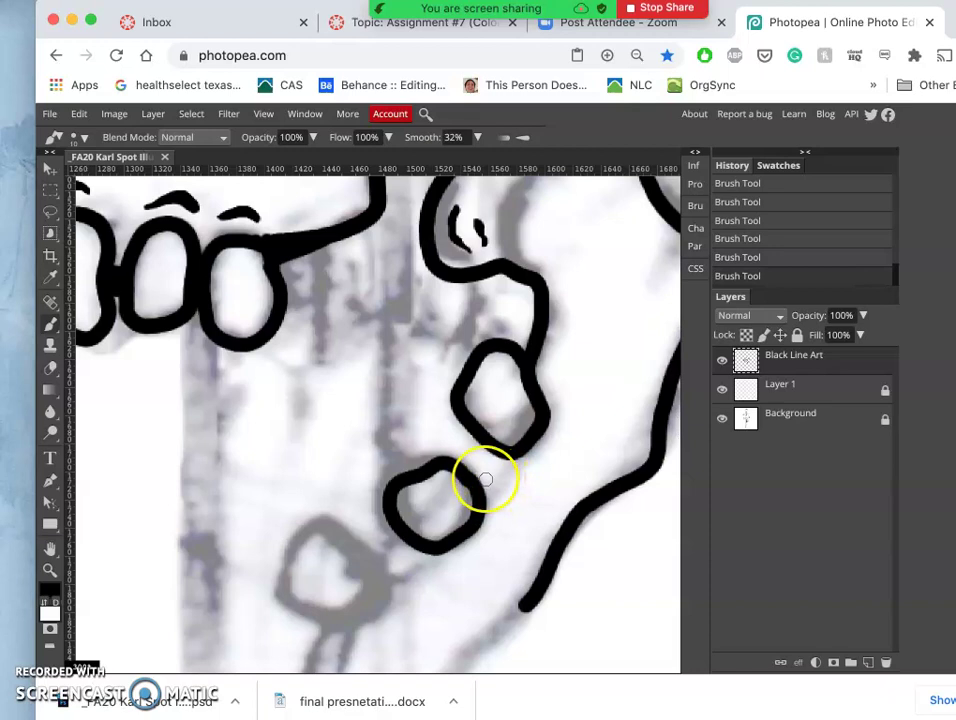
{"action": "left_click", "coordinate": [492, 481]}
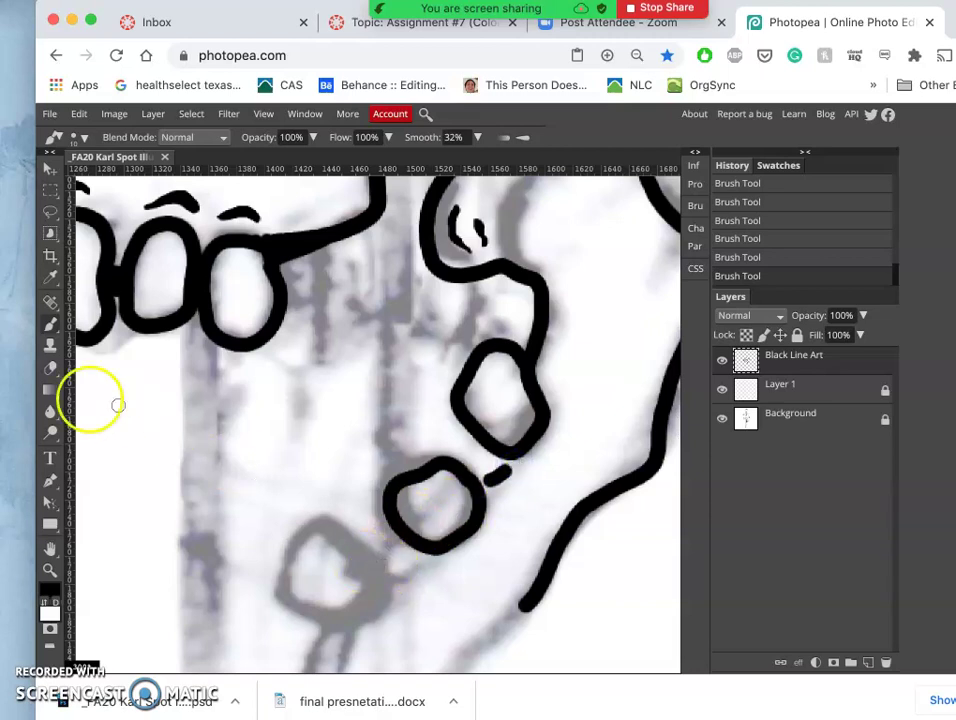
{"action": "mouse_move", "coordinate": [18, 325]}
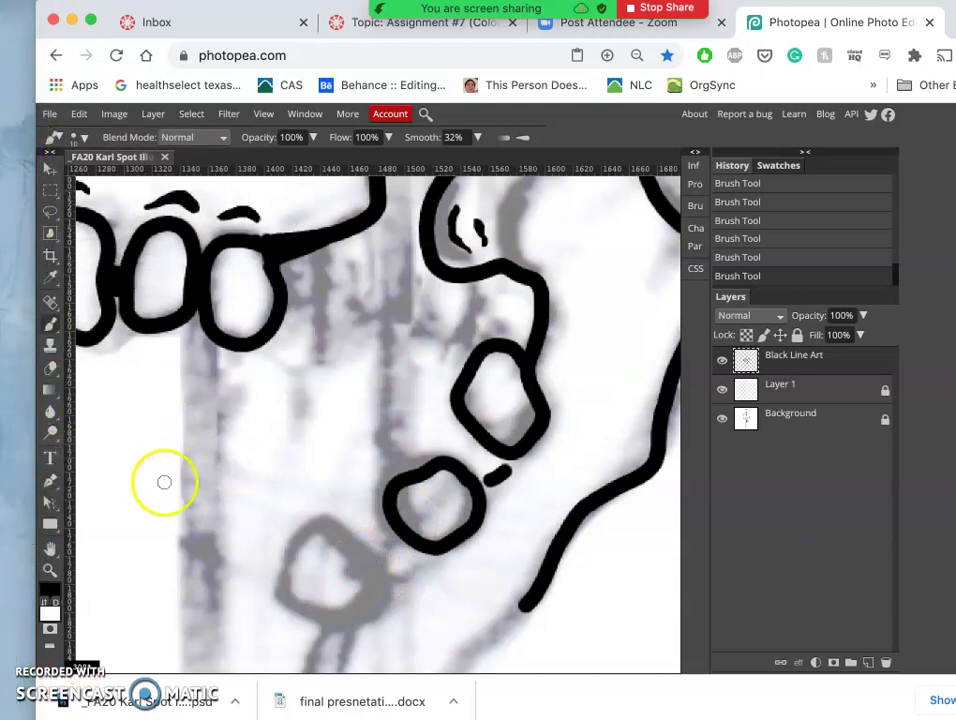
{"action": "left_click", "coordinate": [395, 547]}
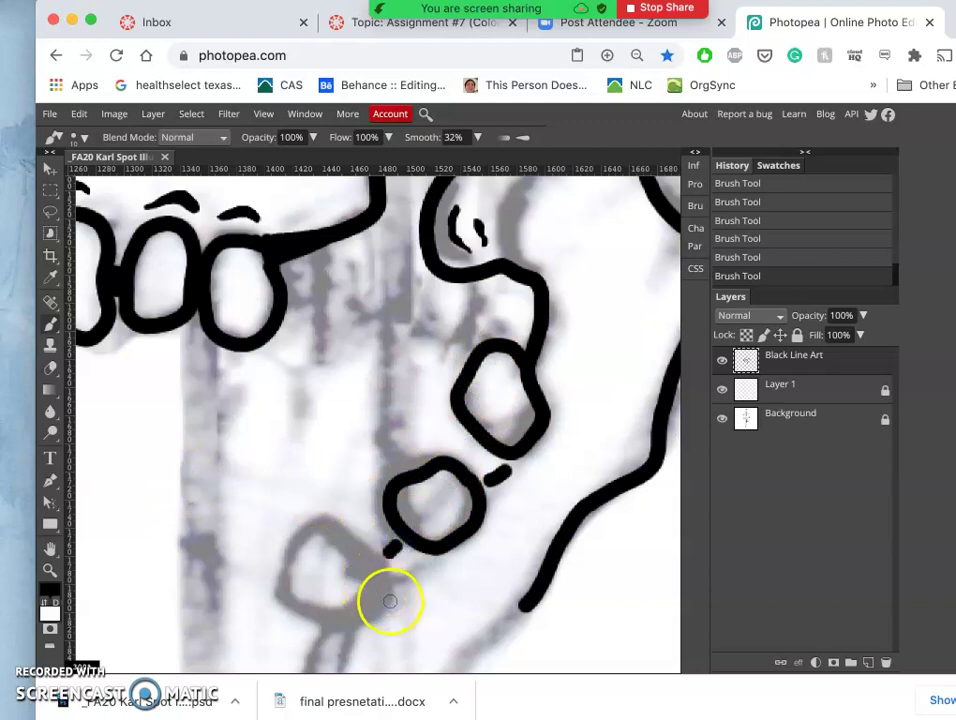
{"action": "mouse_move", "coordinate": [378, 609]}
{"action": "left_mouse_down"}
{"action": "mouse_move", "coordinate": [322, 630]}
{"action": "mouse_move", "coordinate": [276, 595]}
{"action": "mouse_move", "coordinate": [299, 539]}
{"action": "mouse_move", "coordinate": [320, 524]}
{"action": "mouse_move", "coordinate": [357, 548]}
{"action": "left_mouse_up"}
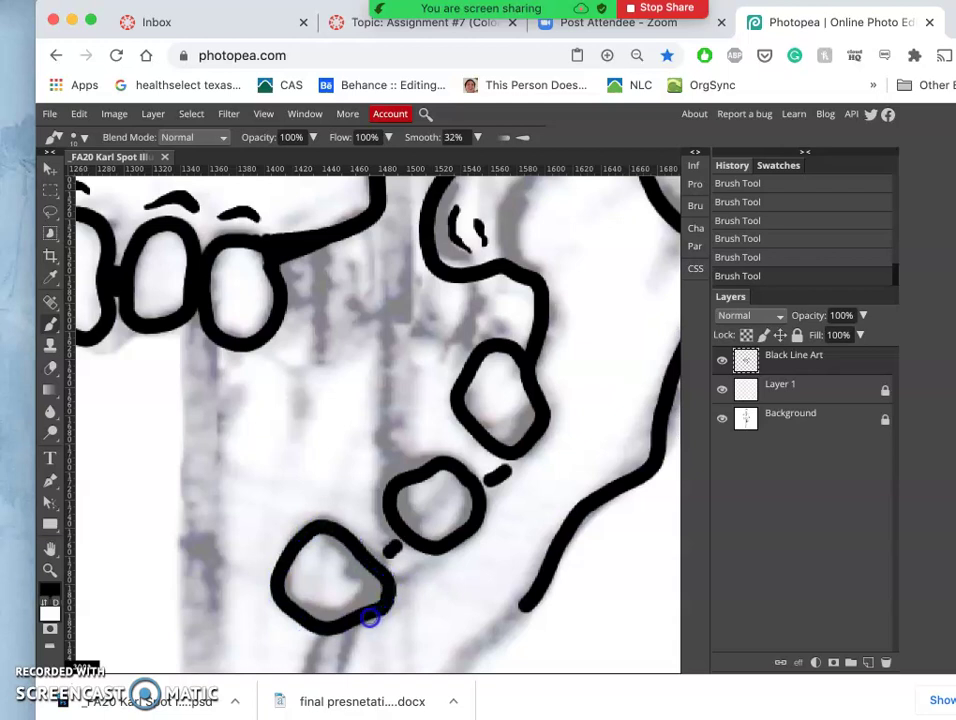
{"action": "left_click_drag", "start_coordinate": [364, 617], "coordinate": [364, 618]}
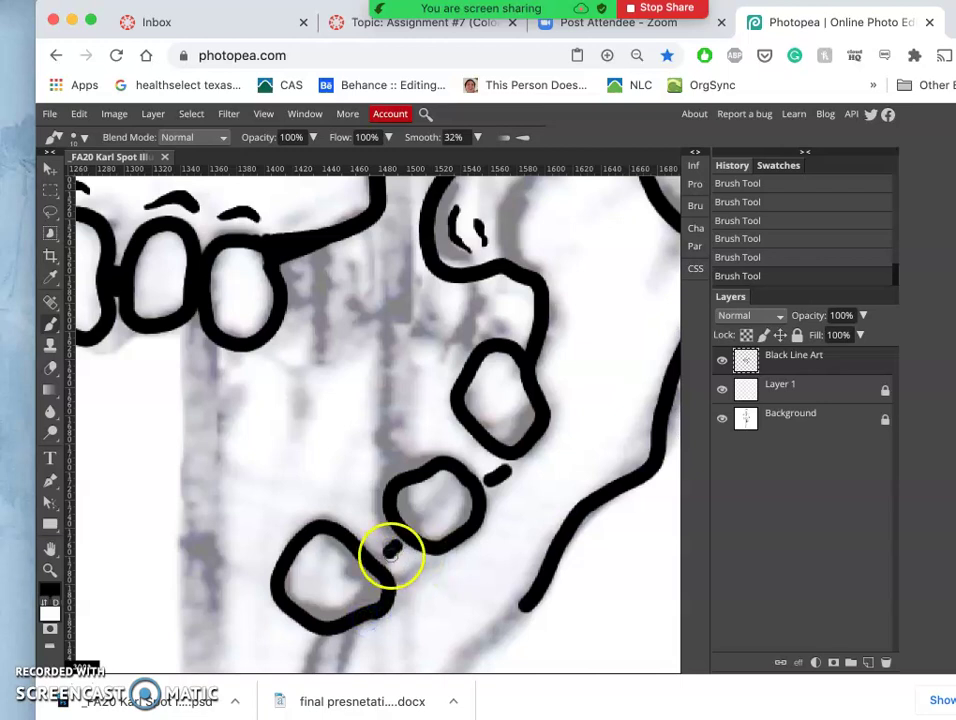
Zoom to fit, zoom back in on the jaw, and thicken the link between the lower beads.
{"action": "key", "text": "super+0"}
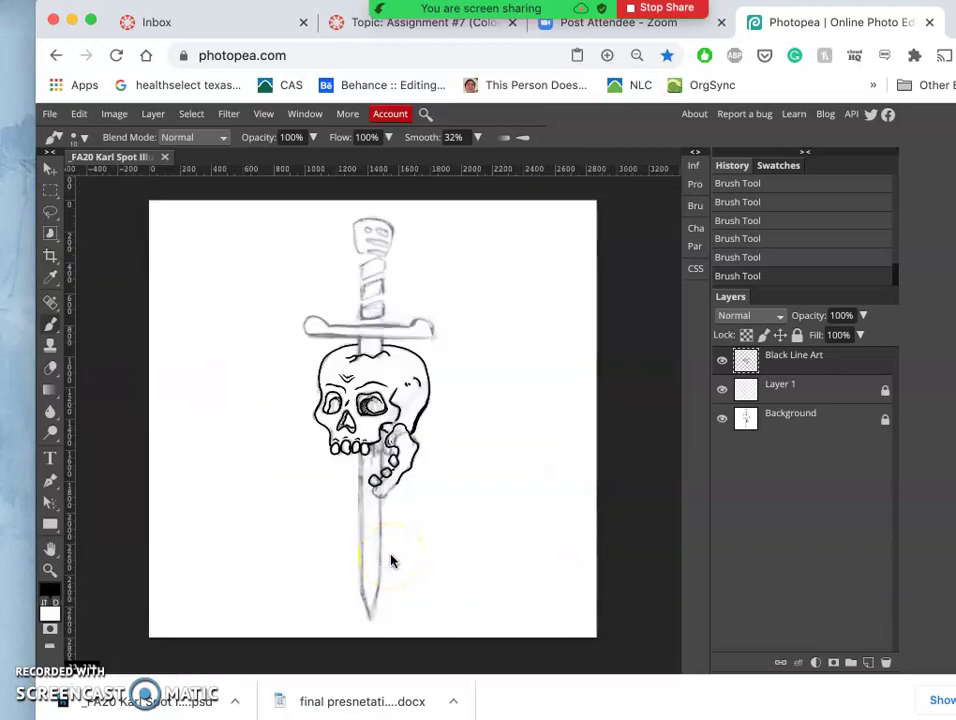
{"action": "key", "text": "super+plus"}
{"action": "key", "text": "super+plus"}
{"action": "key", "text": "super+plus"}
{"action": "key", "text": "super+plus"}
{"action": "scroll", "coordinate": [391, 558], "scroll_direction": "down", "scroll_amount": 10}
{"action": "mouse_move", "coordinate": [445, 405]}
{"action": "left_mouse_down"}
{"action": "mouse_move", "coordinate": [418, 397]}
{"action": "mouse_move", "coordinate": [422, 380]}
{"action": "mouse_move", "coordinate": [433, 387]}
{"action": "left_mouse_up"}
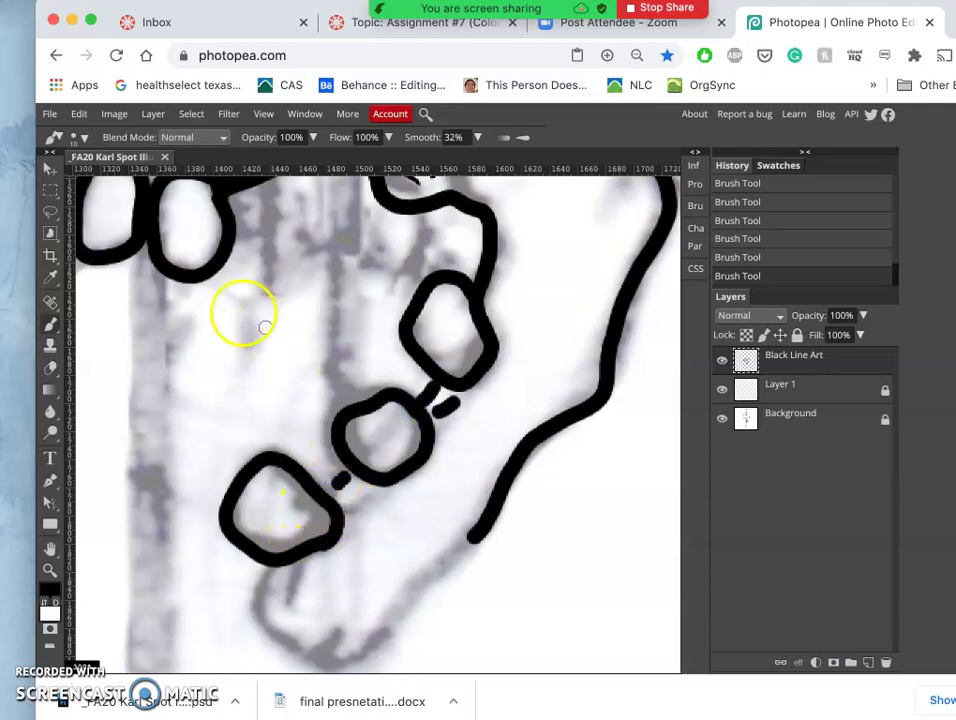
Re-enter the width in Image Size (2867 × 2800 px, 350 DPI) and apply it.
{"action": "left_click", "coordinate": [108, 114]}
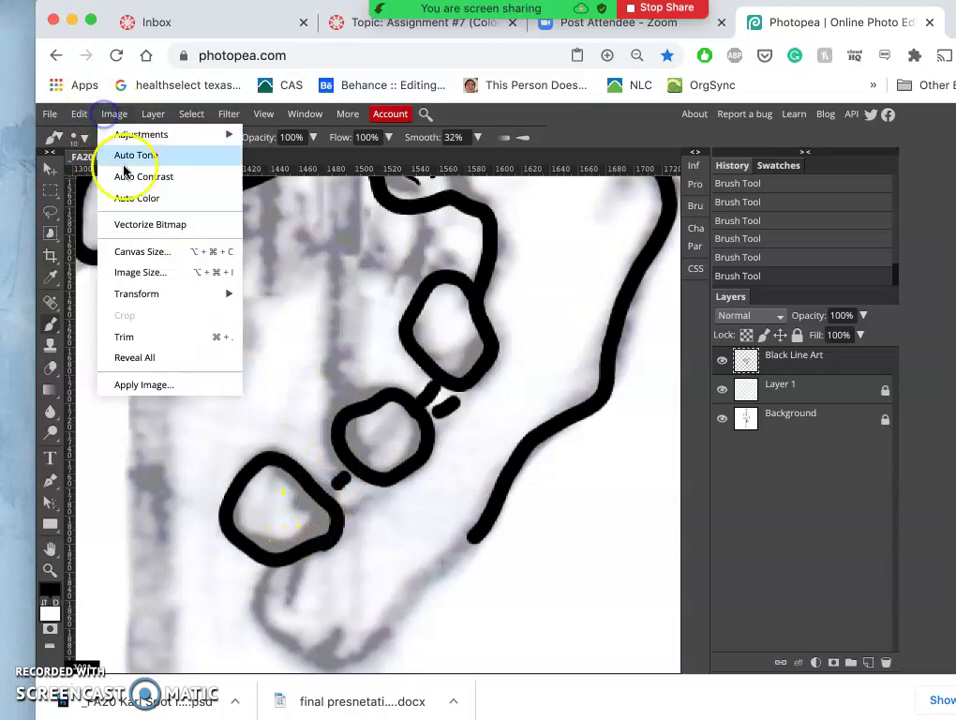
{"action": "left_click", "coordinate": [130, 272]}
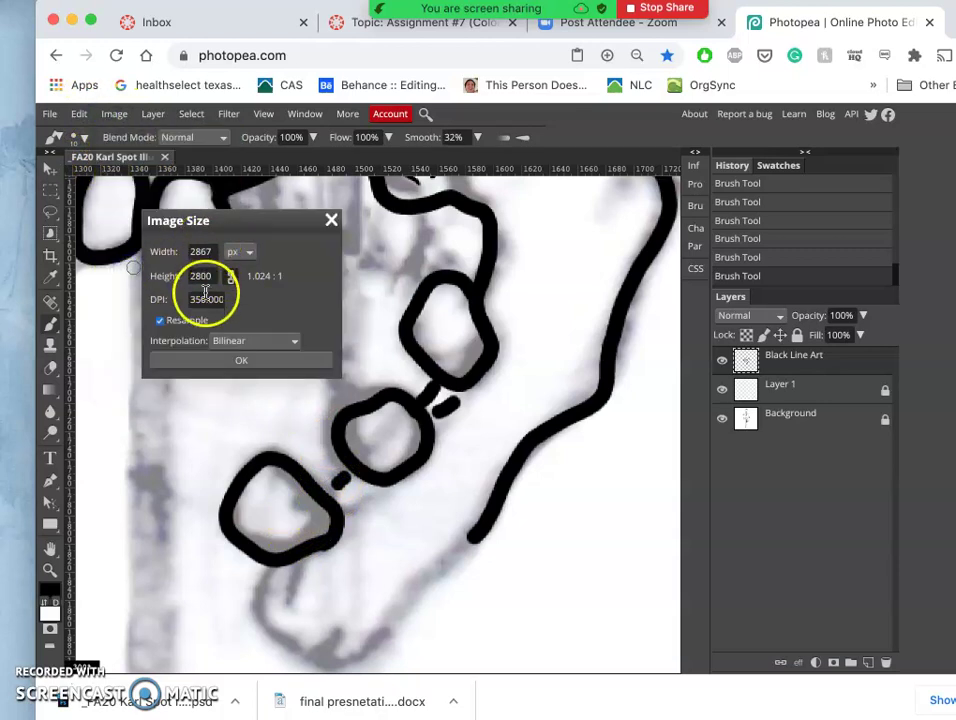
{"action": "double_click", "coordinate": [201, 252]}
{"action": "type", "text": "2807"}
{"action": "left_click", "coordinate": [256, 368]}
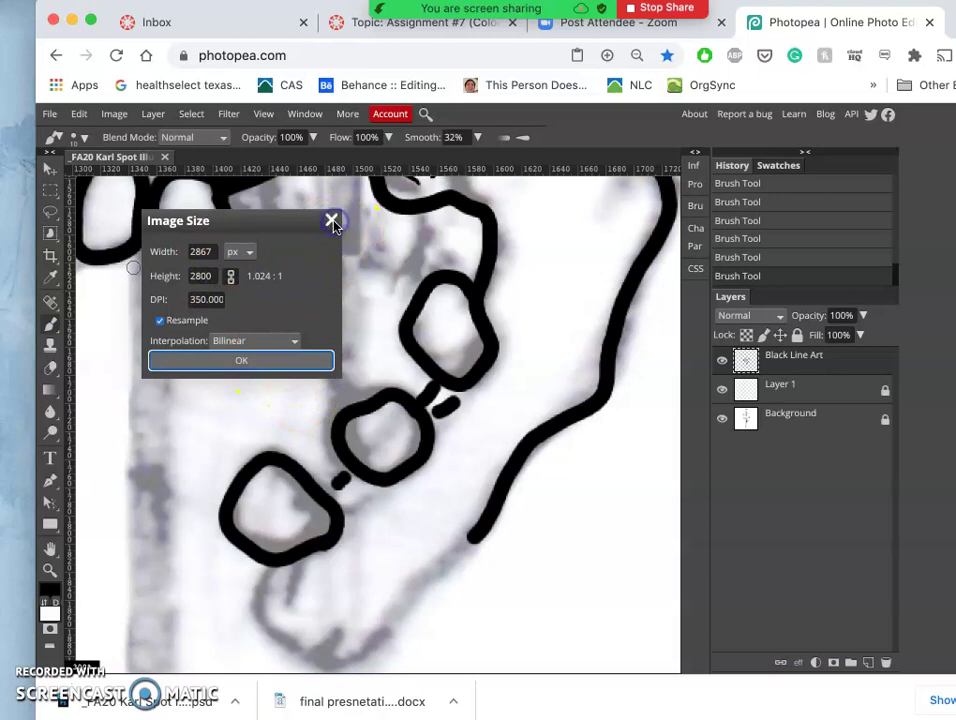
Pan down to the jaw chain and ink a link stroke between the lower beads.
{"action": "scroll", "coordinate": [195, 500], "scroll_direction": "down", "scroll_amount": 3}
{"action": "scroll", "coordinate": [195, 500], "scroll_direction": "left", "scroll_amount": 2}
{"action": "scroll", "coordinate": [197, 503], "scroll_direction": "down", "scroll_amount": 5}
{"action": "scroll", "coordinate": [197, 503], "scroll_direction": "left", "scroll_amount": 1}
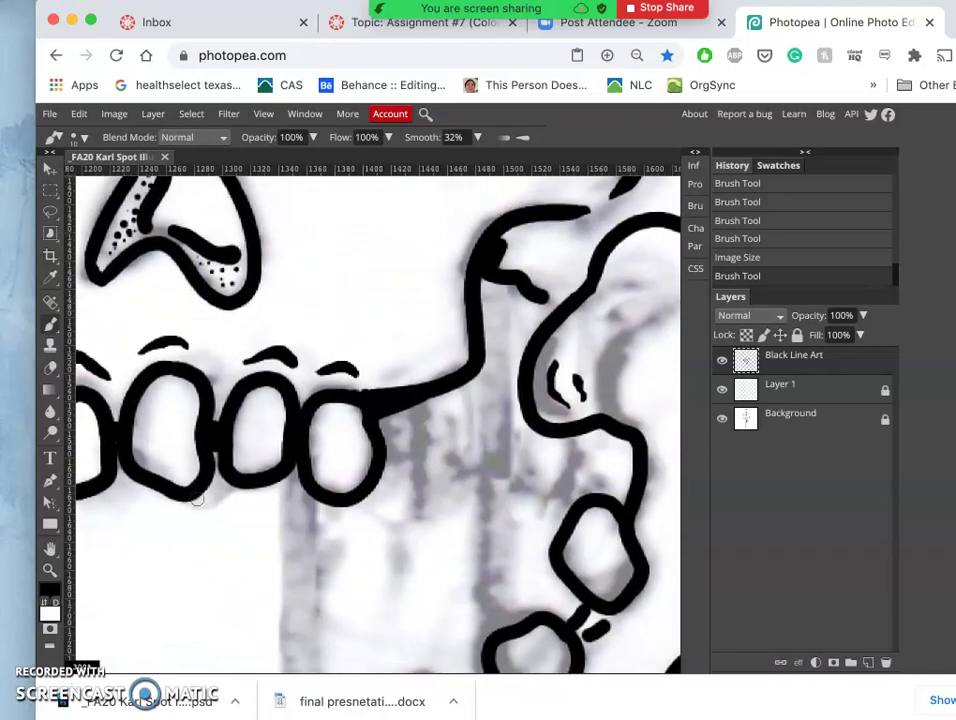
{"action": "scroll", "coordinate": [197, 500], "scroll_direction": "down", "scroll_amount": 4}
{"action": "scroll", "coordinate": [197, 500], "scroll_direction": "right", "scroll_amount": 2}
{"action": "mouse_move", "coordinate": [427, 630]}
{"action": "left_mouse_down"}
{"action": "mouse_move", "coordinate": [447, 562]}
{"action": "mouse_move", "coordinate": [437, 546]}
{"action": "left_mouse_up"}
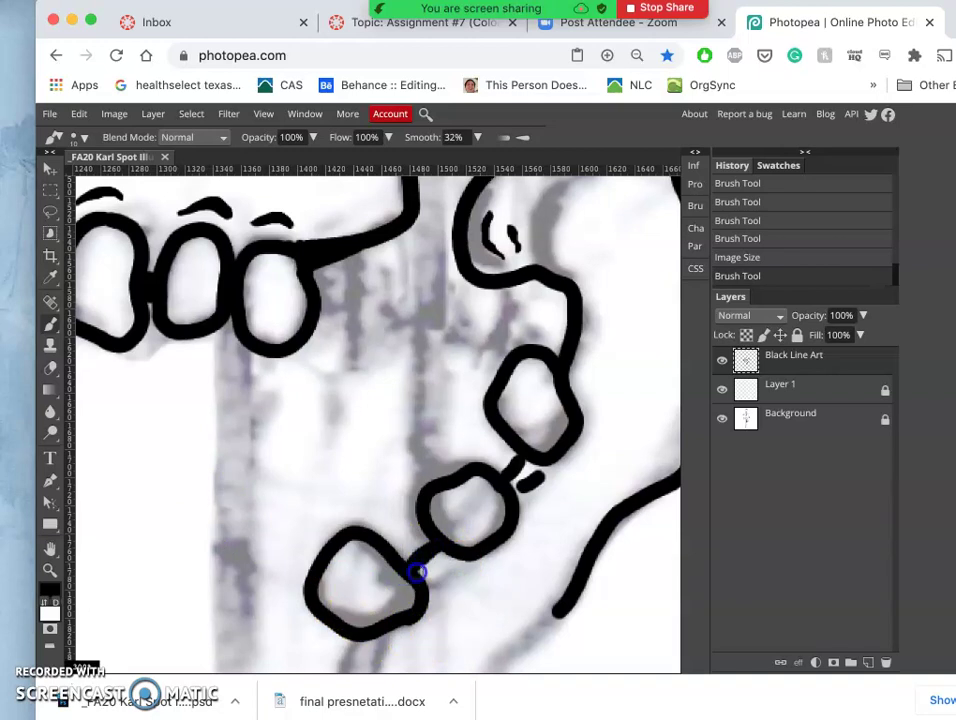
Ink a new bead below the jaw chain and touch up its outline.
{"action": "scroll", "coordinate": [514, 559], "scroll_direction": "right", "scroll_amount": 3}
{"action": "scroll", "coordinate": [514, 559], "scroll_direction": "up", "scroll_amount": 1}
{"action": "scroll", "coordinate": [514, 564], "scroll_direction": "right", "scroll_amount": 1}
{"action": "scroll", "coordinate": [514, 564], "scroll_direction": "down", "scroll_amount": 5}
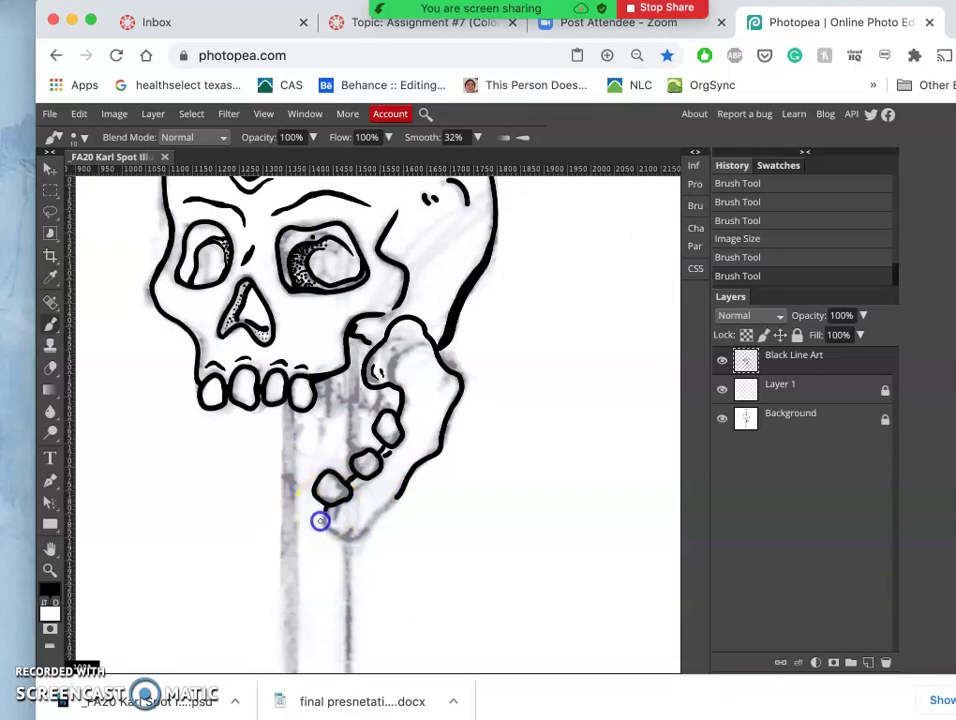
{"action": "mouse_move", "coordinate": [331, 533]}
{"action": "left_mouse_down"}
{"action": "mouse_move", "coordinate": [346, 543]}
{"action": "mouse_move", "coordinate": [404, 492]}
{"action": "left_mouse_up"}
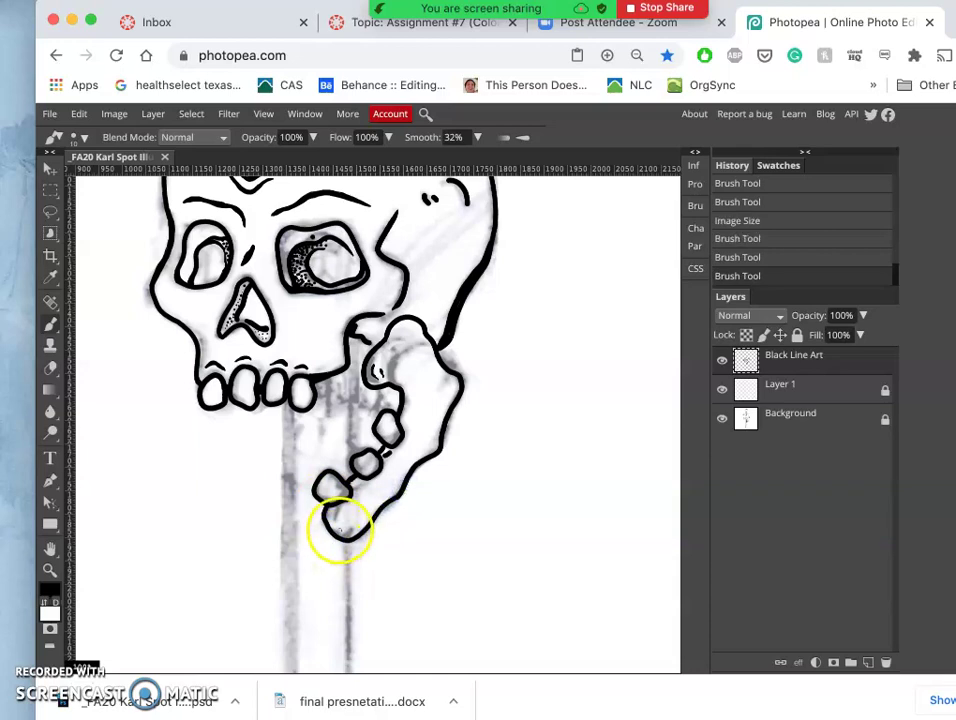
{"action": "mouse_move", "coordinate": [340, 530]}
{"action": "left_mouse_down"}
{"action": "mouse_move", "coordinate": [354, 510]}
{"action": "mouse_move", "coordinate": [335, 522]}
{"action": "left_mouse_up"}
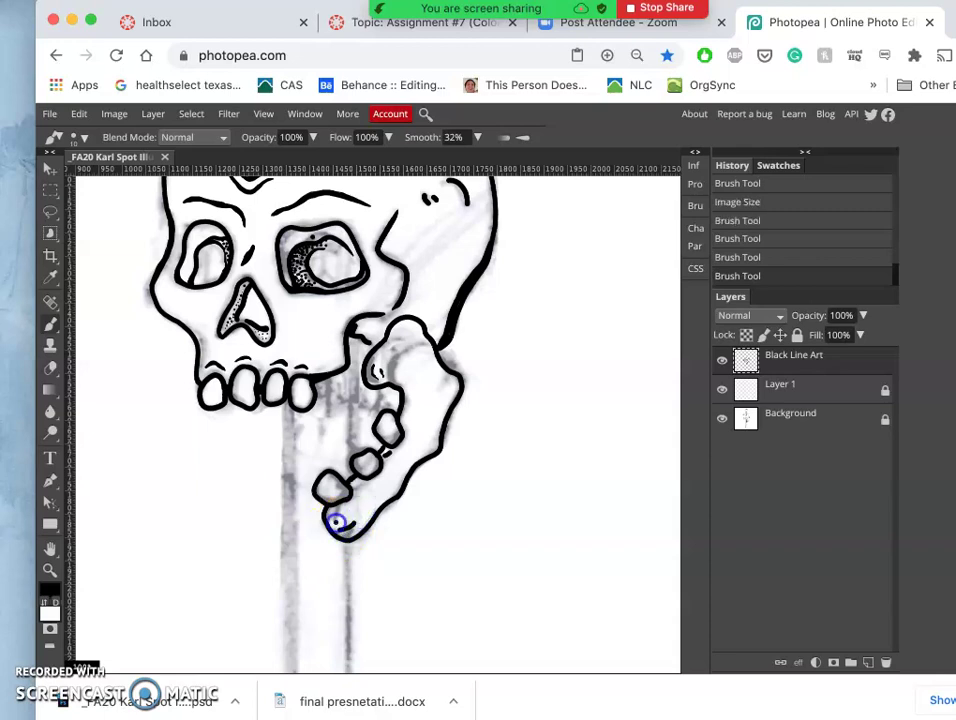
{"action": "left_click", "coordinate": [346, 517]}
Thicken the upper-left bead link, retrace the lower-left bead, and lasso the mouth stroke.
{"action": "scroll", "coordinate": [346, 519], "scroll_direction": "up", "scroll_amount": 5}
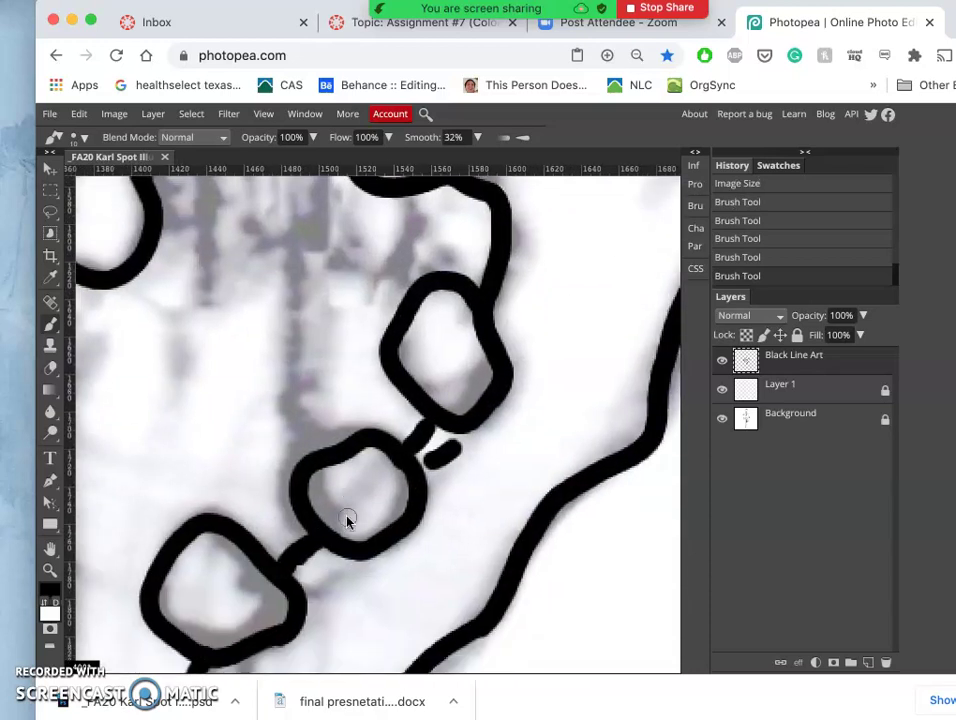
{"action": "scroll", "coordinate": [346, 517], "scroll_direction": "down", "scroll_amount": 4}
{"action": "left_click_drag", "start_coordinate": [348, 405], "coordinate": [321, 356]}
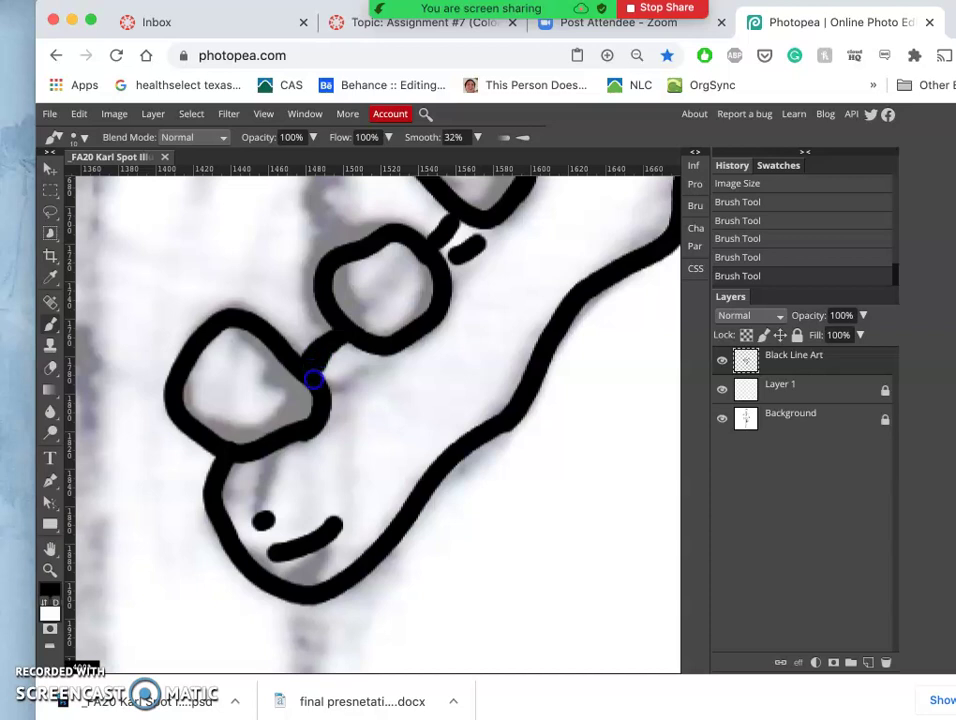
{"action": "left_click", "coordinate": [423, 341]}
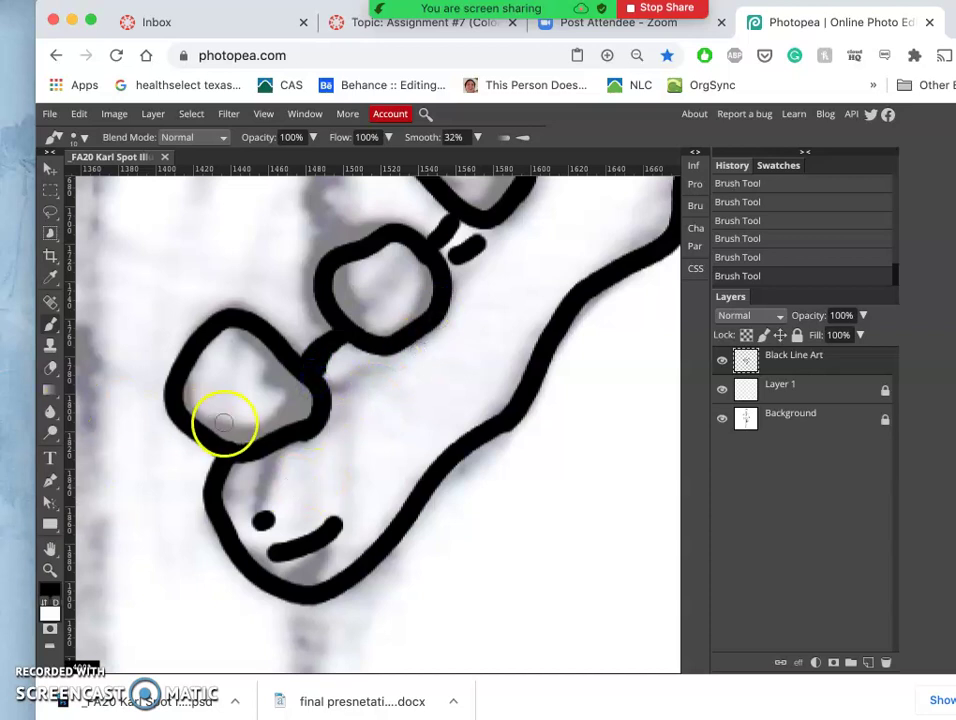
{"action": "mouse_move", "coordinate": [222, 422]}
{"action": "left_mouse_down"}
{"action": "mouse_move", "coordinate": [255, 449]}
{"action": "mouse_move", "coordinate": [304, 432]}
{"action": "left_mouse_up"}
{"action": "left_click", "coordinate": [50, 211]}
{"action": "left_click_drag", "start_coordinate": [311, 541], "coordinate": [286, 540]}
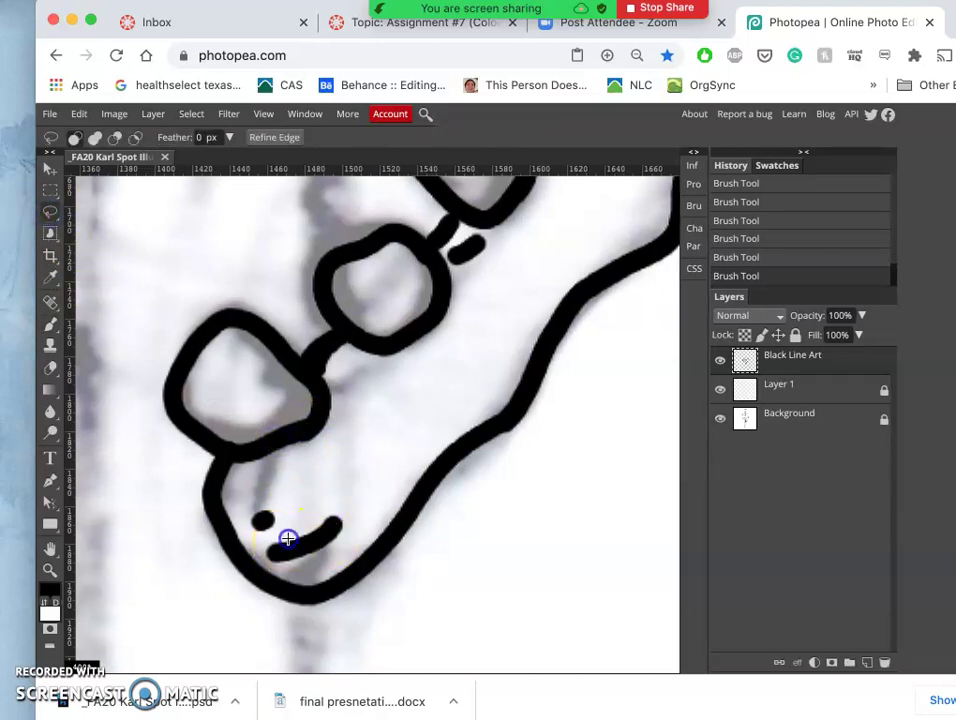
Lasso and delete two stray pieces at the end of the mouth stroke.
{"action": "mouse_move", "coordinate": [317, 558]}
{"action": "left_mouse_down"}
{"action": "mouse_move", "coordinate": [354, 521]}
{"action": "mouse_move", "coordinate": [344, 499]}
{"action": "mouse_move", "coordinate": [294, 514]}
{"action": "left_mouse_up"}
{"action": "key", "text": "Delete"}
{"action": "left_click", "coordinate": [333, 504]}
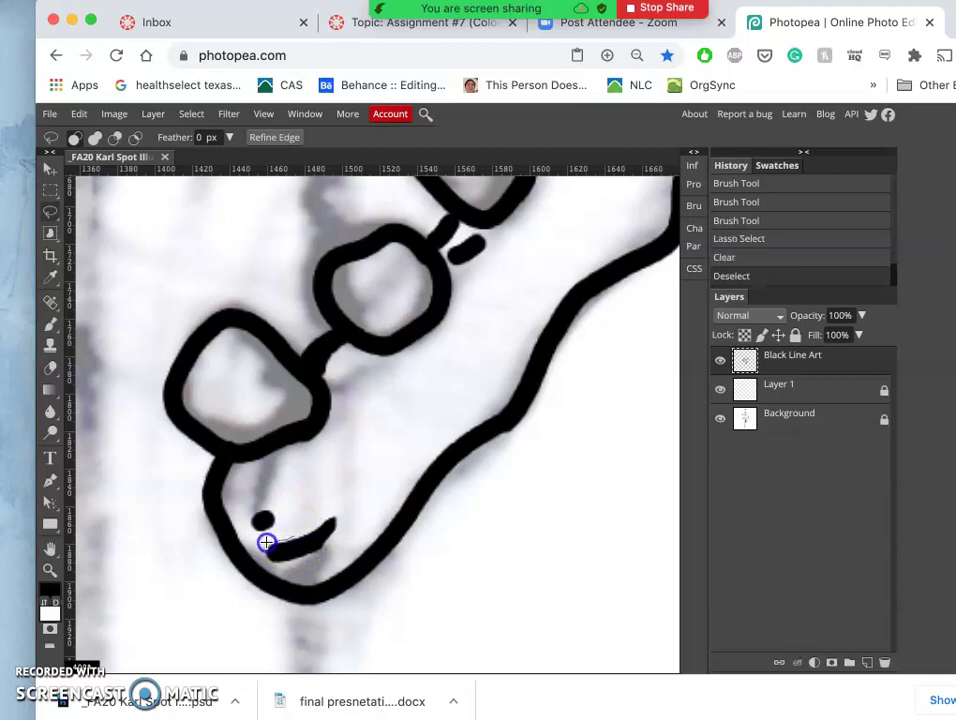
{"action": "mouse_move", "coordinate": [261, 548]}
{"action": "left_mouse_down"}
{"action": "mouse_move", "coordinate": [316, 555]}
{"action": "mouse_move", "coordinate": [284, 570]}
{"action": "mouse_move", "coordinate": [260, 557]}
{"action": "mouse_move", "coordinate": [265, 540]}
{"action": "left_mouse_up"}
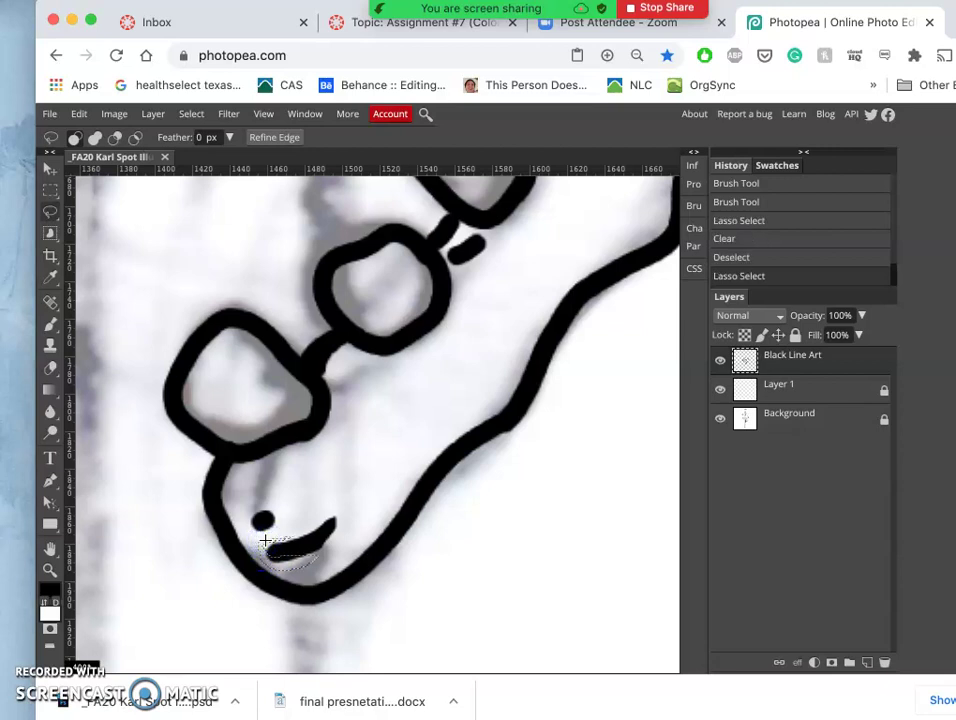
{"action": "key", "text": "Delete"}
Erase another part of the mouth mark and the dark blob on the bead link.
{"action": "key", "text": "Delete"}
{"action": "left_click", "coordinate": [369, 487]}
{"action": "left_click", "coordinate": [289, 499]}
{"action": "mouse_move", "coordinate": [284, 506]}
{"action": "left_mouse_down"}
{"action": "mouse_move", "coordinate": [260, 517]}
{"action": "mouse_move", "coordinate": [252, 497]}
{"action": "left_mouse_up"}
{"action": "key", "text": "Delete"}
{"action": "left_click", "coordinate": [397, 417]}
{"action": "scroll", "coordinate": [397, 417], "scroll_direction": "up", "scroll_amount": 3}
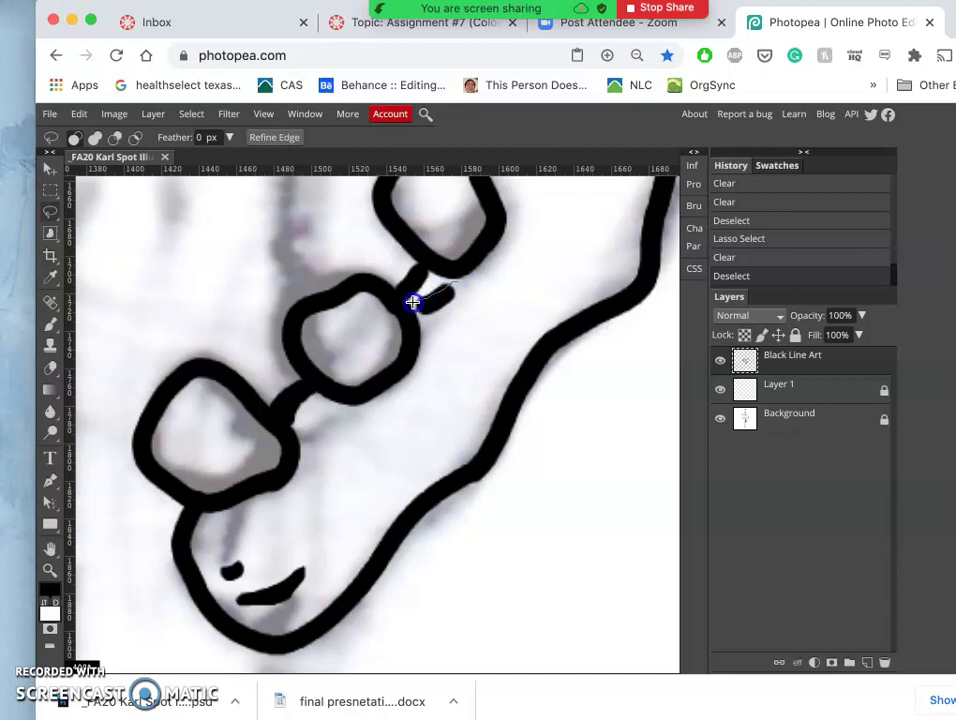
{"action": "mouse_move", "coordinate": [427, 307]}
{"action": "left_mouse_down"}
{"action": "mouse_move", "coordinate": [465, 297]}
{"action": "mouse_move", "coordinate": [431, 322]}
{"action": "mouse_move", "coordinate": [449, 281]}
{"action": "left_mouse_up"}
{"action": "key", "text": "BackSpace"}
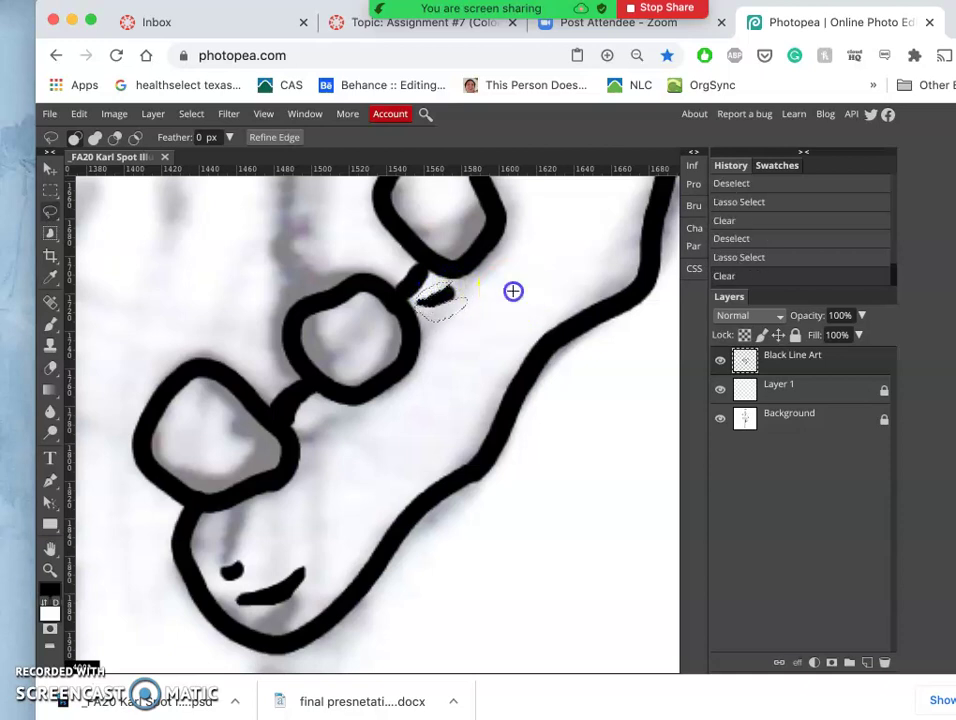
{"action": "key", "text": "super+d"}
Higher up, lasso and delete an unwanted section of stroke.
{"action": "scroll", "coordinate": [512, 291], "scroll_direction": "up", "scroll_amount": 5}
{"action": "scroll", "coordinate": [512, 291], "scroll_direction": "up", "scroll_amount": 10}
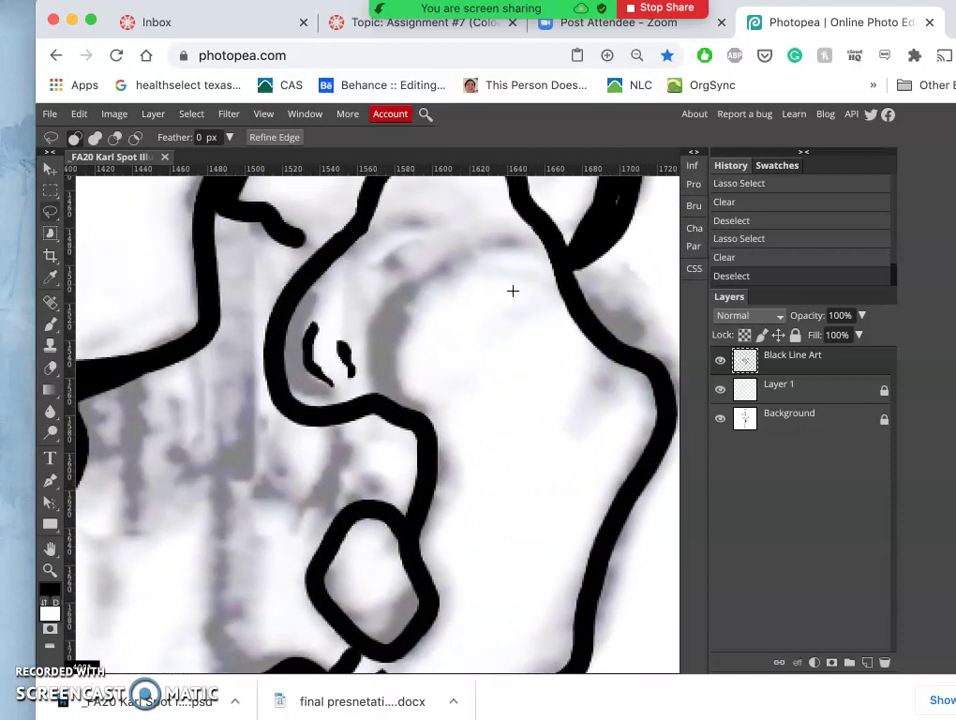
{"action": "scroll", "coordinate": [512, 291], "scroll_direction": "up", "scroll_amount": 5}
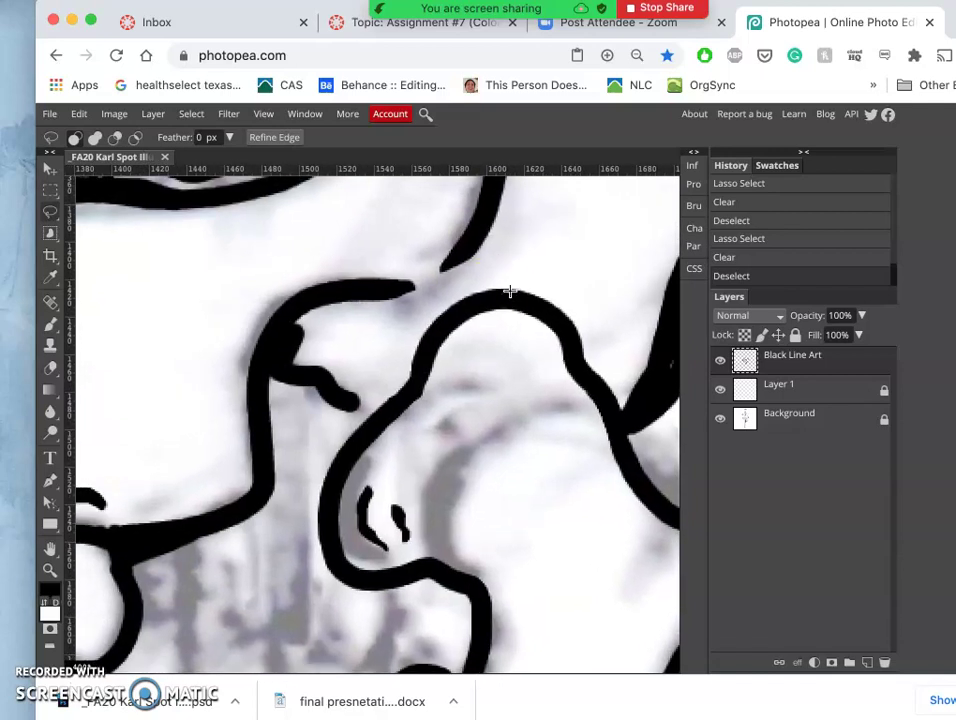
{"action": "left_click", "coordinate": [300, 316]}
{"action": "mouse_move", "coordinate": [296, 323]}
{"action": "left_mouse_down"}
{"action": "mouse_move", "coordinate": [293, 360]}
{"action": "mouse_move", "coordinate": [351, 398]}
{"action": "mouse_move", "coordinate": [353, 417]}
{"action": "mouse_move", "coordinate": [373, 391]}
{"action": "mouse_move", "coordinate": [337, 329]}
{"action": "left_mouse_up"}
{"action": "key", "text": "Delete"}
{"action": "key", "text": "Delete"}
{"action": "left_click", "coordinate": [373, 341]}
Lasso around the grey drip below the teeth.
{"action": "scroll", "coordinate": [291, 493], "scroll_direction": "down", "scroll_amount": 3}
{"action": "scroll", "coordinate": [418, 330], "scroll_direction": "down", "scroll_amount": 1}
{"action": "scroll", "coordinate": [416, 394], "scroll_direction": "down", "scroll_amount": 10}
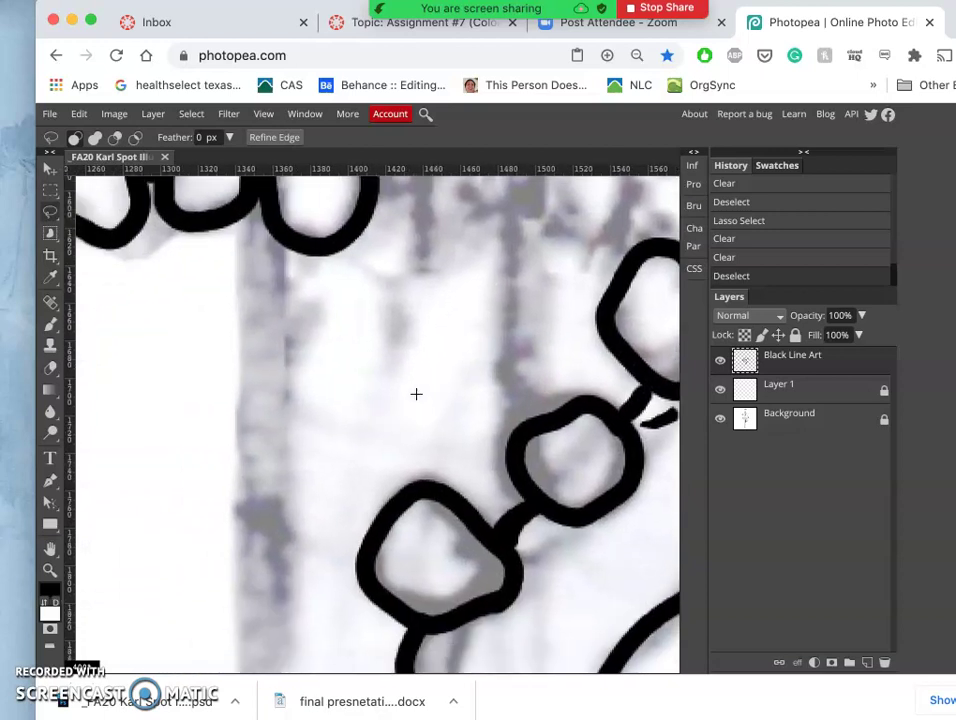
{"action": "scroll", "coordinate": [416, 394], "scroll_direction": "down", "scroll_amount": 5}
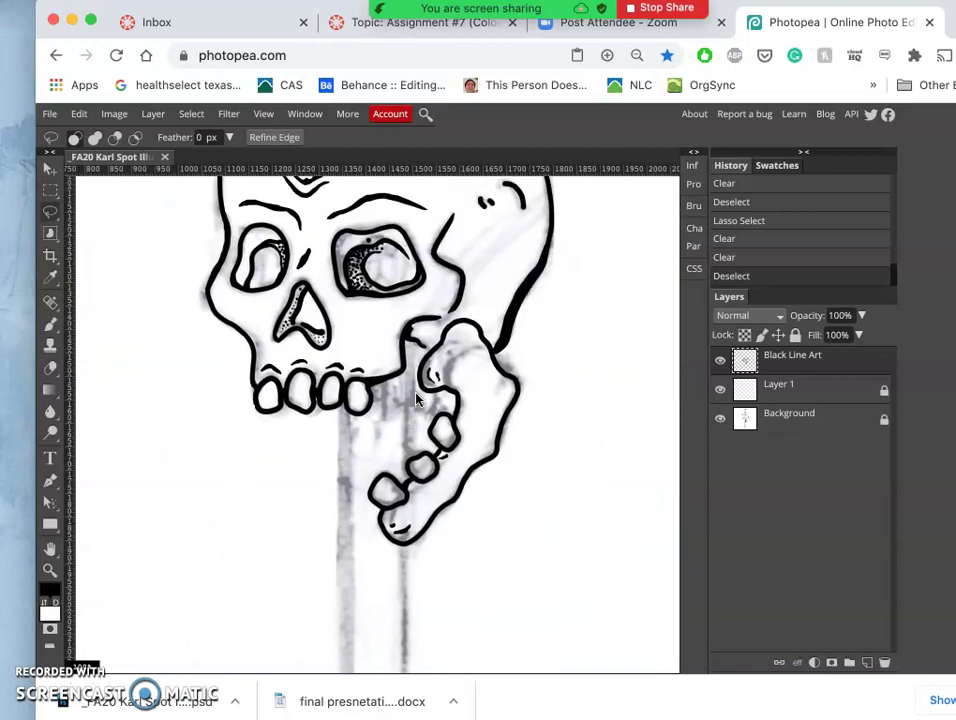
{"action": "scroll", "coordinate": [418, 400], "scroll_direction": "up", "scroll_amount": 3}
{"action": "scroll", "coordinate": [418, 400], "scroll_direction": "left", "scroll_amount": 2}
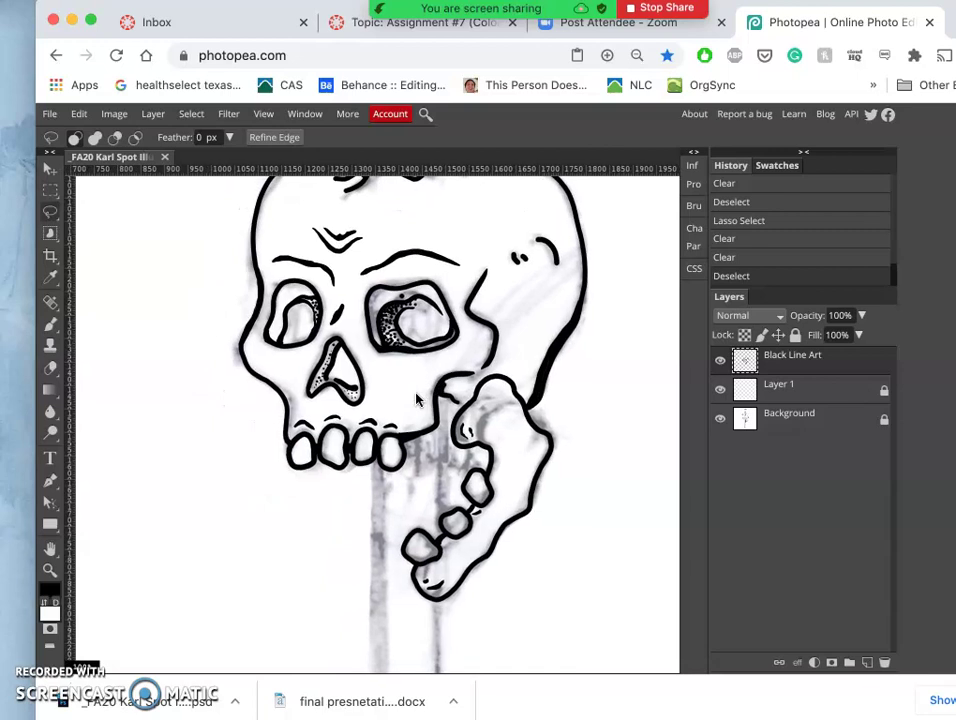
{"action": "mouse_move", "coordinate": [418, 400]}
{"action": "left_mouse_down"}
{"action": "mouse_move", "coordinate": [430, 433]}
{"action": "mouse_move", "coordinate": [421, 468]}
{"action": "mouse_move", "coordinate": [427, 512]}
{"action": "mouse_move", "coordinate": [370, 461]}
{"action": "left_mouse_up"}
{"action": "scroll", "coordinate": [370, 461], "scroll_direction": "up", "scroll_amount": 2}
{"action": "scroll", "coordinate": [370, 461], "scroll_direction": "right", "scroll_amount": 2}
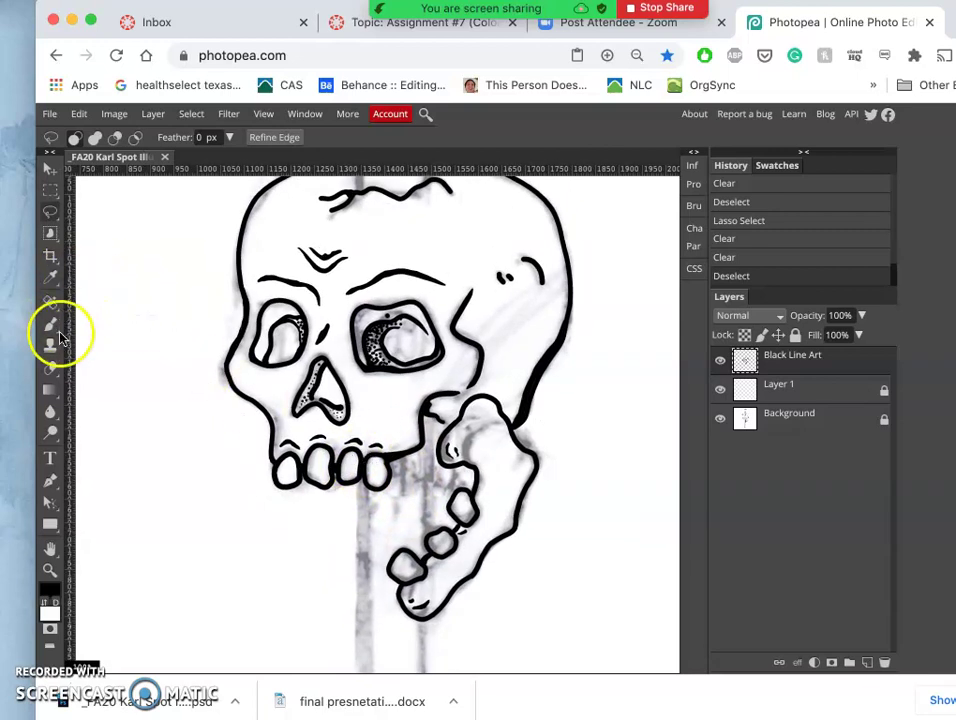
Brush a short stroke near the jaw, two small dabs, and a short line by the chain loops.
{"action": "left_click", "coordinate": [50, 324]}
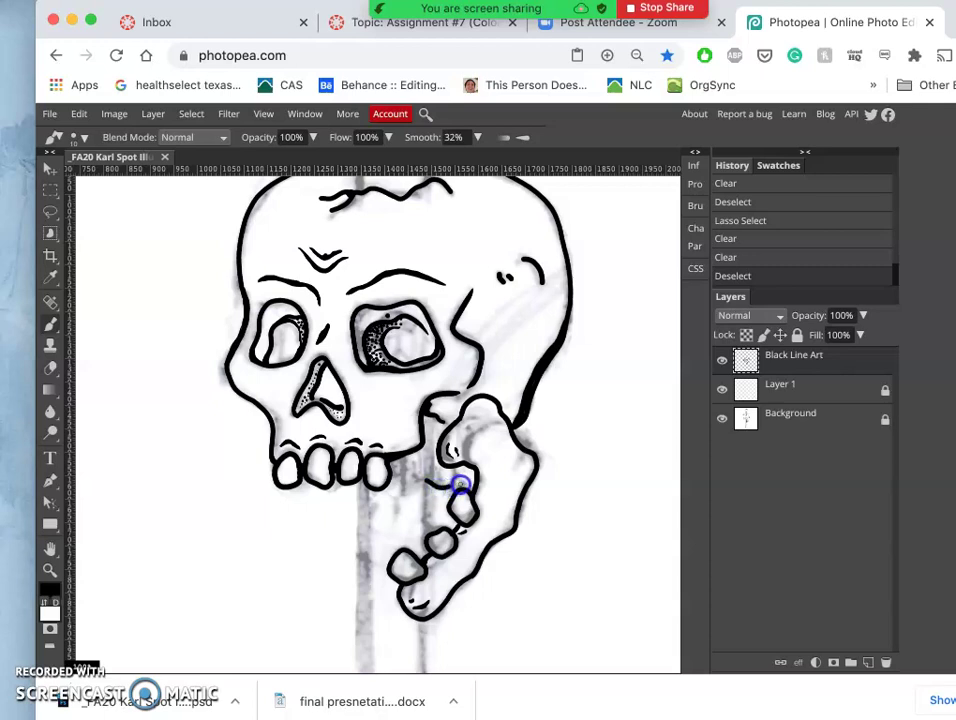
{"action": "left_click_drag", "start_coordinate": [430, 432], "coordinate": [418, 396]}
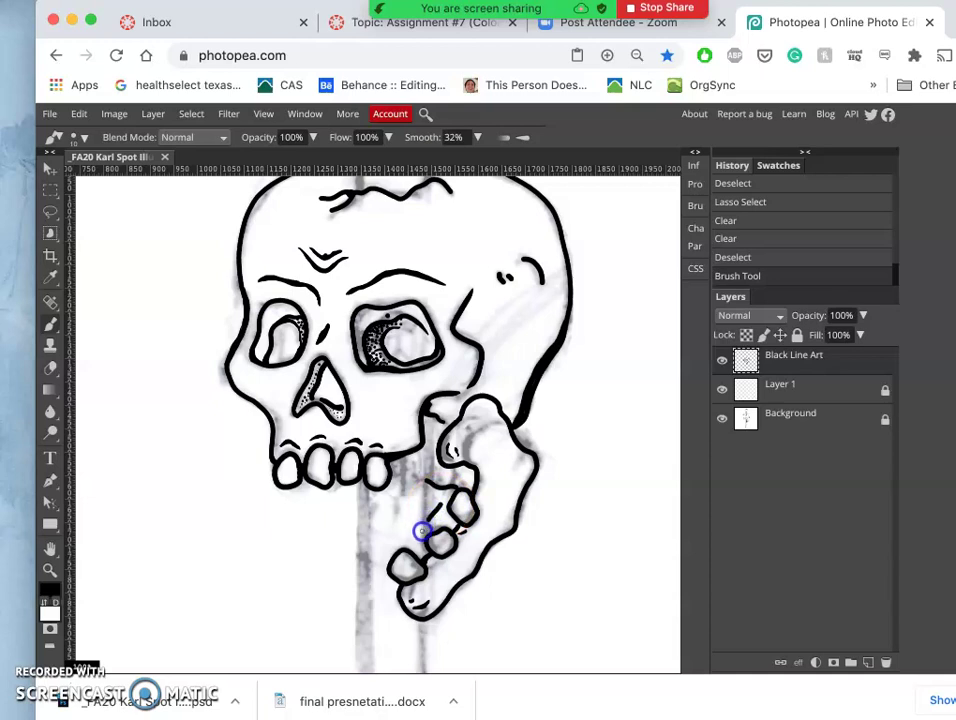
{"action": "left_click", "coordinate": [424, 530]}
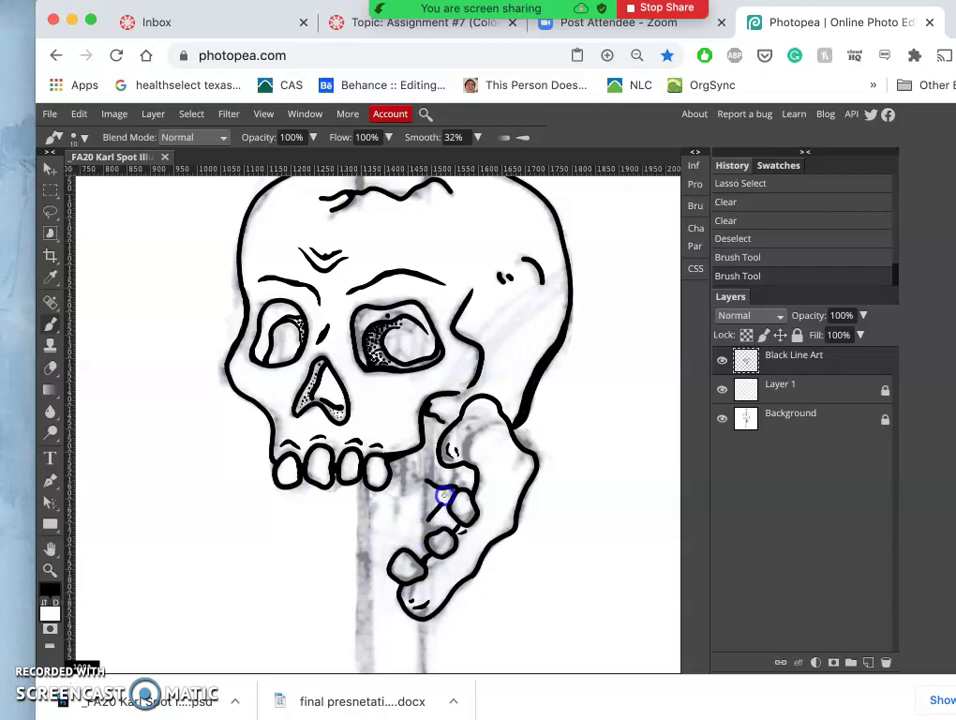
{"action": "left_click", "coordinate": [444, 496]}
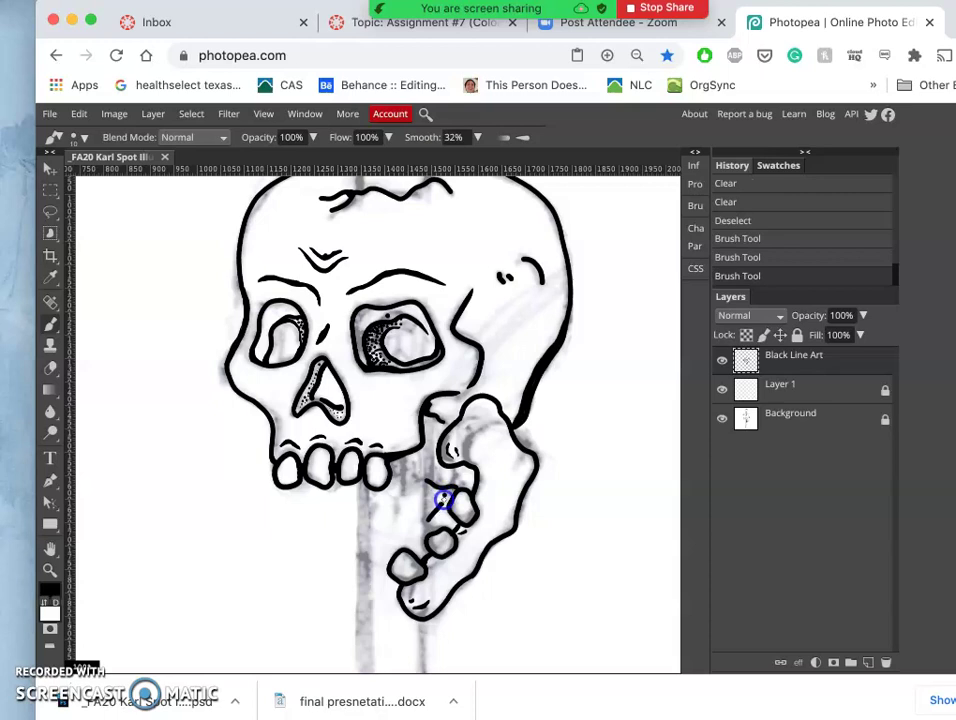
{"action": "left_click_drag", "start_coordinate": [444, 496], "coordinate": [452, 442]}
{"action": "scroll", "coordinate": [448, 495], "scroll_direction": "up", "scroll_amount": 3}
{"action": "scroll", "coordinate": [447, 500], "scroll_direction": "down", "scroll_amount": 5}
{"action": "scroll", "coordinate": [447, 500], "scroll_direction": "right", "scroll_amount": 3}
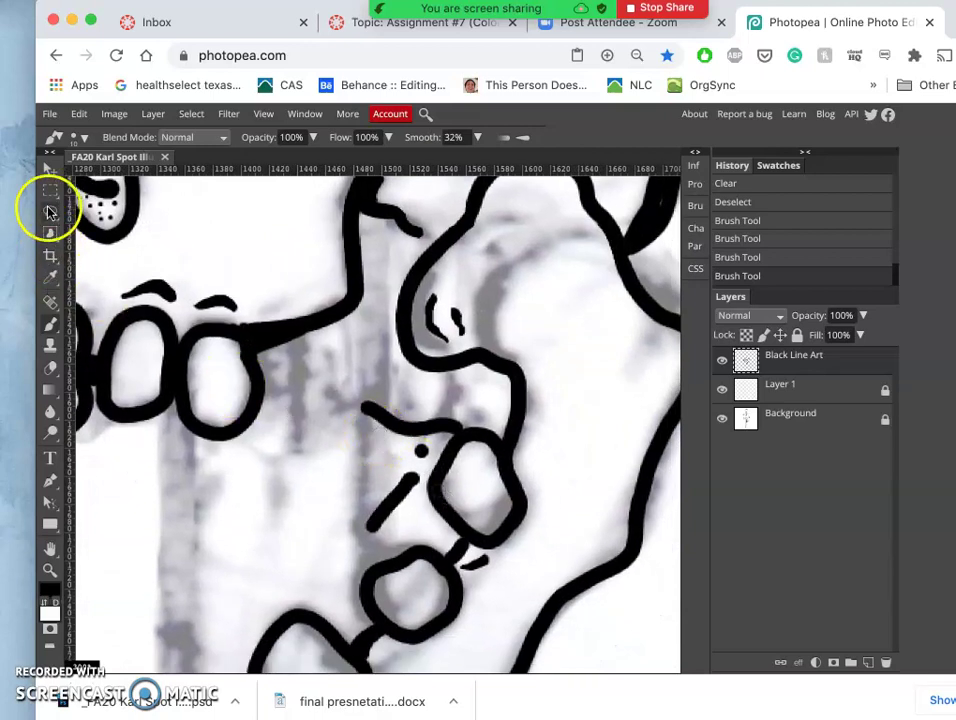
Lasso and delete part of the newly painted stroke.
{"action": "left_click", "coordinate": [50, 211]}
{"action": "mouse_move", "coordinate": [415, 466]}
{"action": "left_mouse_down"}
{"action": "mouse_move", "coordinate": [403, 511]}
{"action": "mouse_move", "coordinate": [415, 468]}
{"action": "mouse_move", "coordinate": [375, 502]}
{"action": "mouse_move", "coordinate": [380, 485]}
{"action": "mouse_move", "coordinate": [421, 464]}
{"action": "mouse_move", "coordinate": [403, 515]}
{"action": "left_mouse_up"}
{"action": "key", "text": "Delete"}
Erase the small dark blob near the chain loops, then begin outlining along the jaw.
{"action": "key", "text": "Delete"}
{"action": "left_click", "coordinate": [427, 514]}
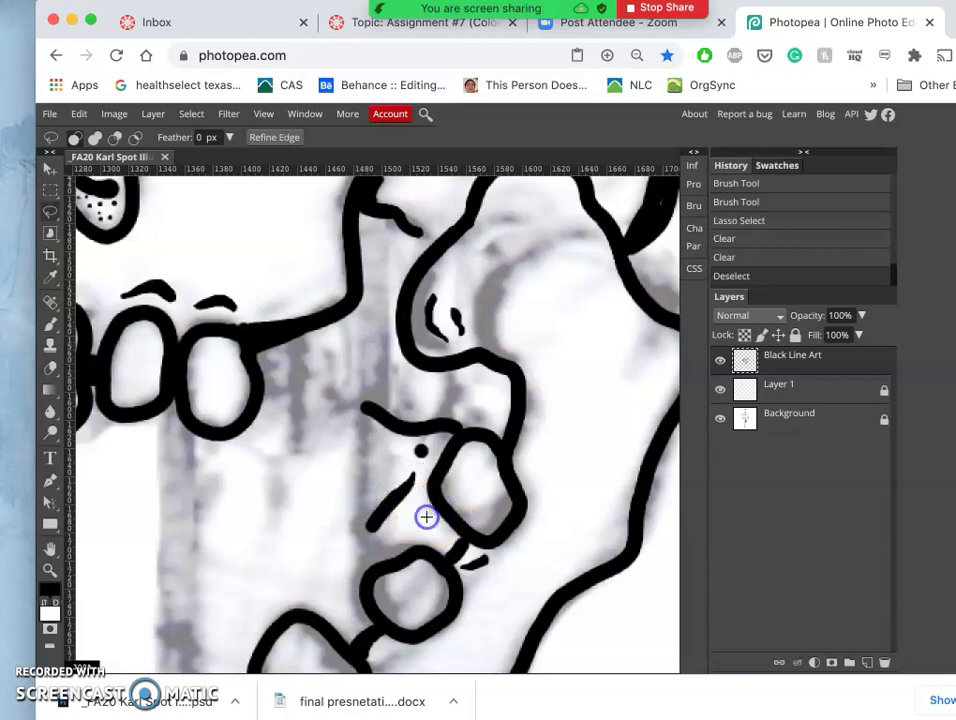
{"action": "left_click", "coordinate": [430, 468]}
{"action": "mouse_move", "coordinate": [428, 457]}
{"action": "left_mouse_down"}
{"action": "mouse_move", "coordinate": [399, 450]}
{"action": "mouse_move", "coordinate": [420, 439]}
{"action": "mouse_move", "coordinate": [427, 448]}
{"action": "left_mouse_up"}
{"action": "key", "text": "Delete"}
{"action": "left_click", "coordinate": [427, 497]}
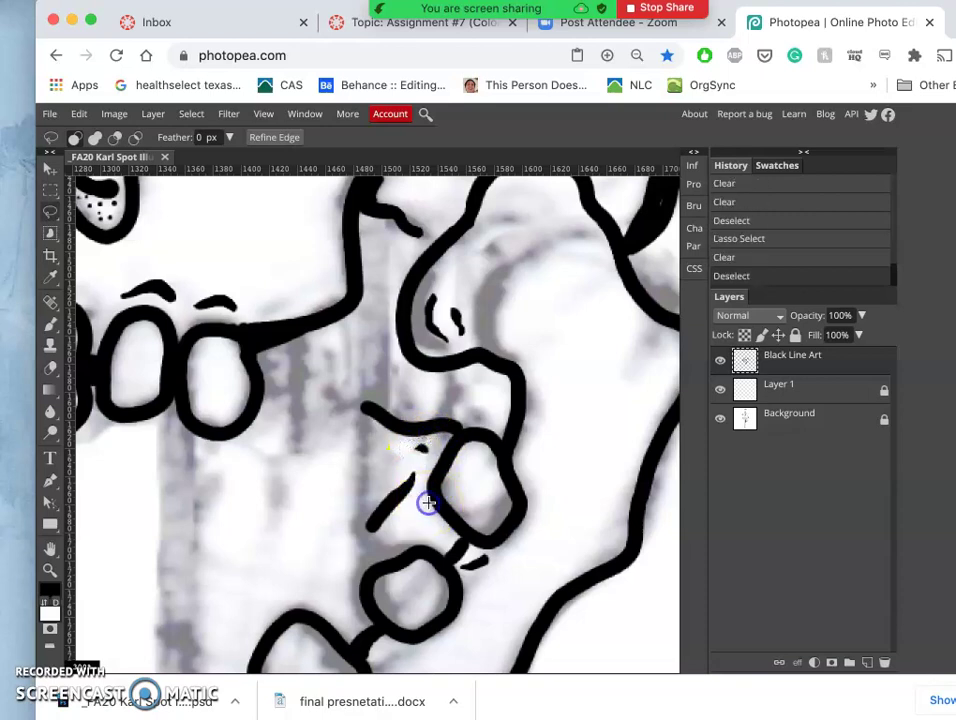
{"action": "scroll", "coordinate": [428, 502], "scroll_direction": "down", "scroll_amount": 3}
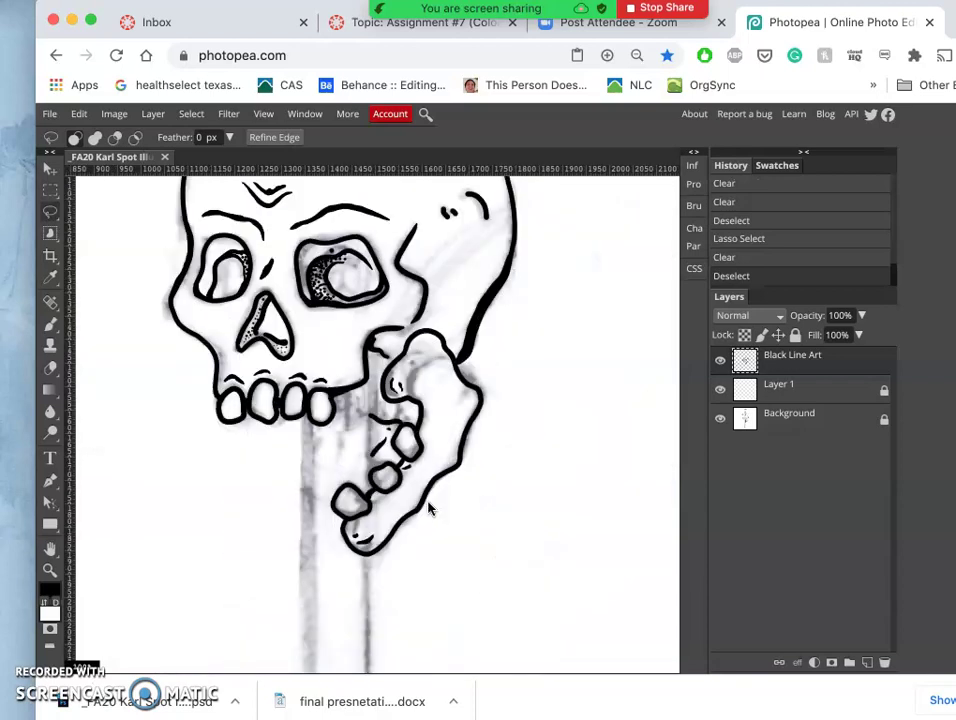
{"action": "scroll", "coordinate": [428, 508], "scroll_direction": "up", "scroll_amount": 2}
{"action": "mouse_move", "coordinate": [430, 508]}
{"action": "left_mouse_down"}
{"action": "mouse_move", "coordinate": [404, 335]}
{"action": "mouse_move", "coordinate": [384, 314]}
{"action": "mouse_move", "coordinate": [383, 459]}
{"action": "mouse_move", "coordinate": [371, 407]}
{"action": "left_mouse_up"}
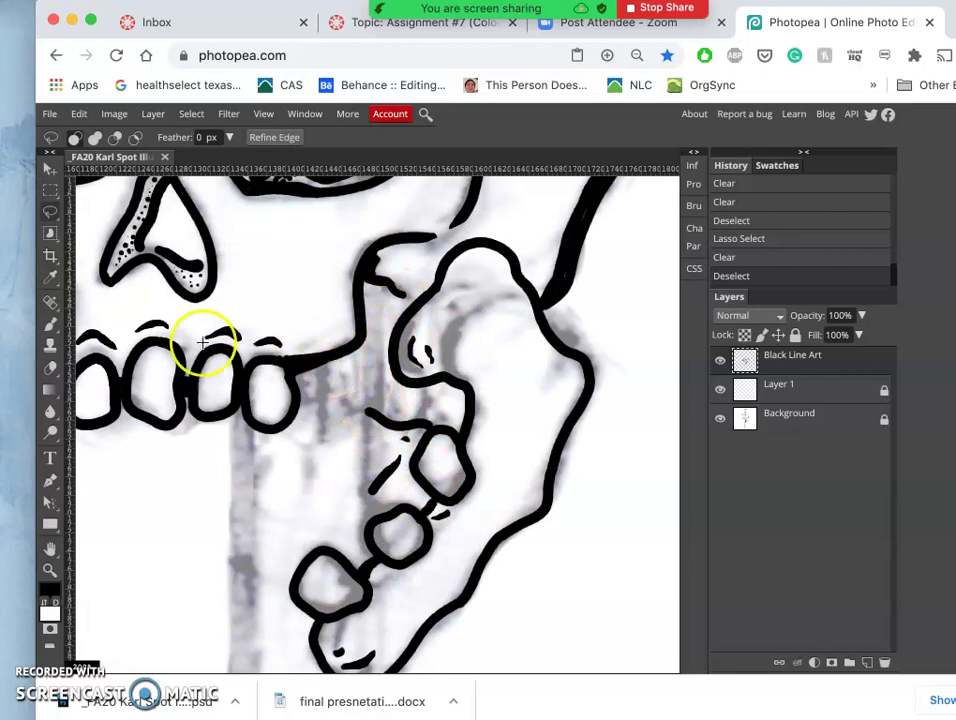
Lasso the jaw region from the jaw line to the teeth and up the curled shape.
{"action": "left_click", "coordinate": [51, 211]}
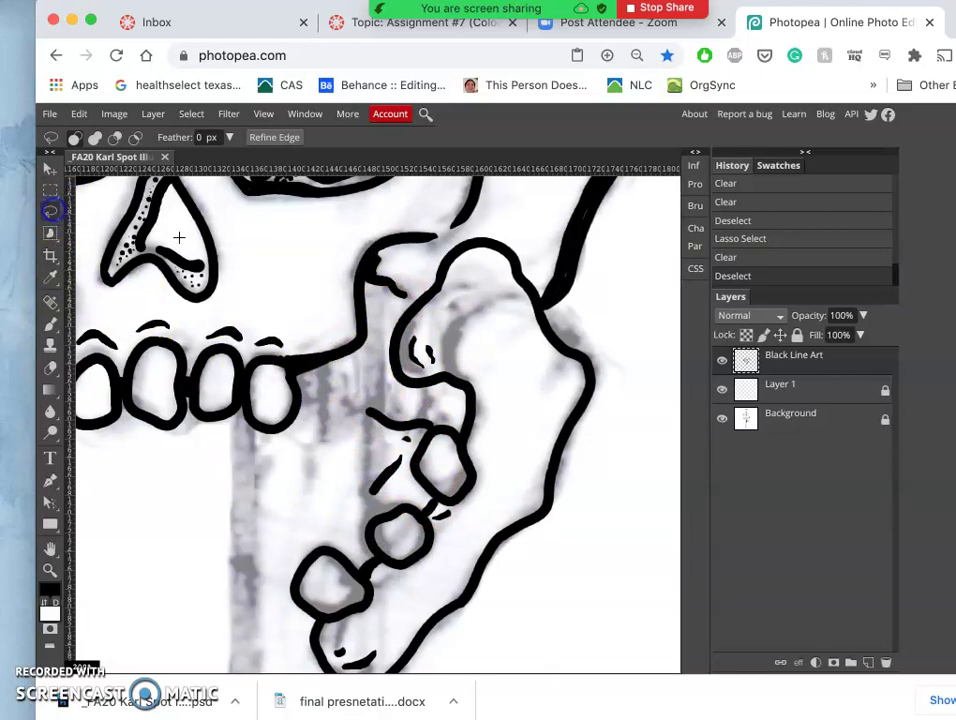
{"action": "mouse_move", "coordinate": [358, 352]}
{"action": "left_mouse_down"}
{"action": "mouse_move", "coordinate": [306, 370]}
{"action": "mouse_move", "coordinate": [313, 388]}
{"action": "mouse_move", "coordinate": [387, 424]}
{"action": "mouse_move", "coordinate": [471, 419]}
{"action": "left_mouse_up"}
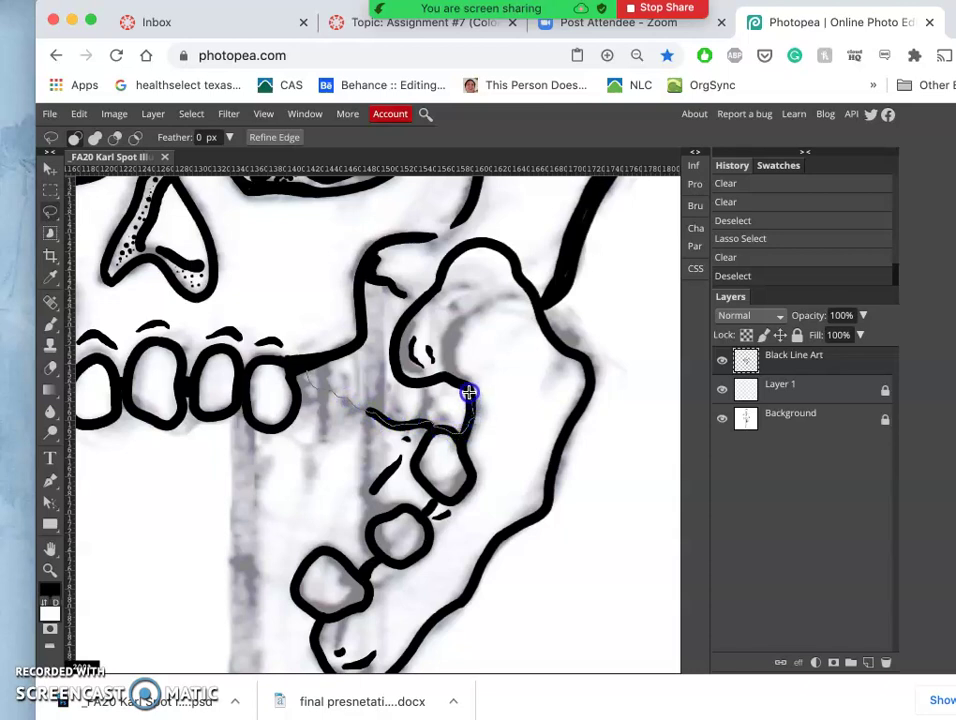
{"action": "mouse_move", "coordinate": [447, 377]}
{"action": "left_mouse_down"}
{"action": "mouse_move", "coordinate": [427, 377]}
{"action": "mouse_move", "coordinate": [397, 337]}
{"action": "mouse_move", "coordinate": [406, 320]}
{"action": "left_mouse_up"}
{"action": "mouse_move", "coordinate": [388, 283]}
{"action": "left_mouse_down"}
{"action": "mouse_move", "coordinate": [369, 278]}
{"action": "mouse_move", "coordinate": [363, 317]}
{"action": "mouse_move", "coordinate": [303, 377]}
{"action": "left_mouse_up"}
On a new Layer 2, Paint Bucket fill the selection black and deselect.
{"action": "left_click", "coordinate": [868, 663]}
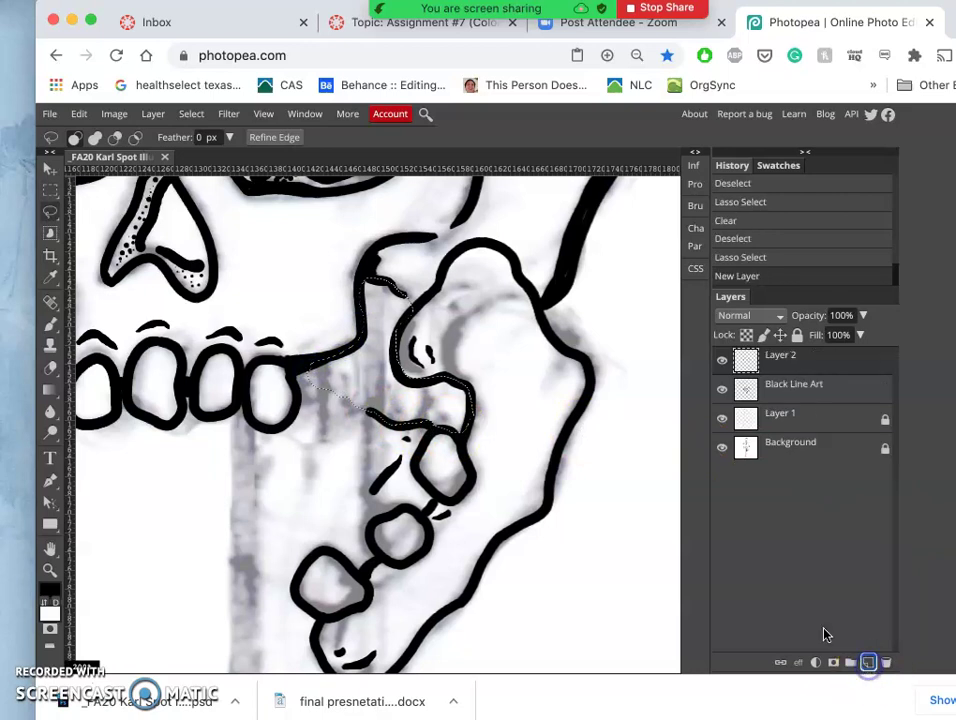
{"action": "left_click", "coordinate": [48, 390]}
{"action": "left_click", "coordinate": [110, 411]}
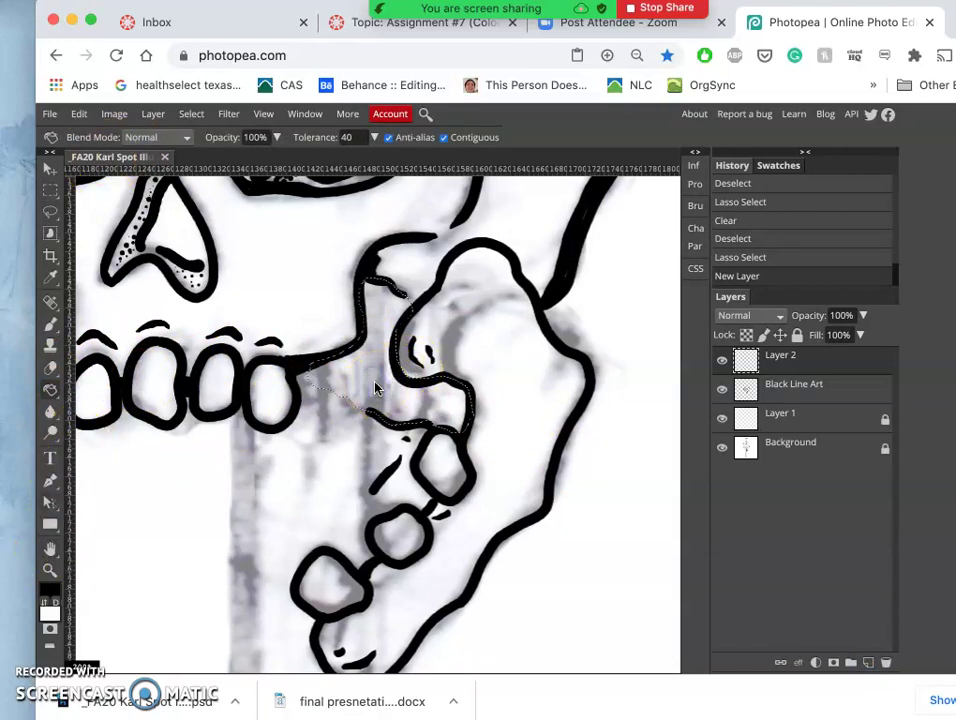
{"action": "left_click", "coordinate": [402, 428]}
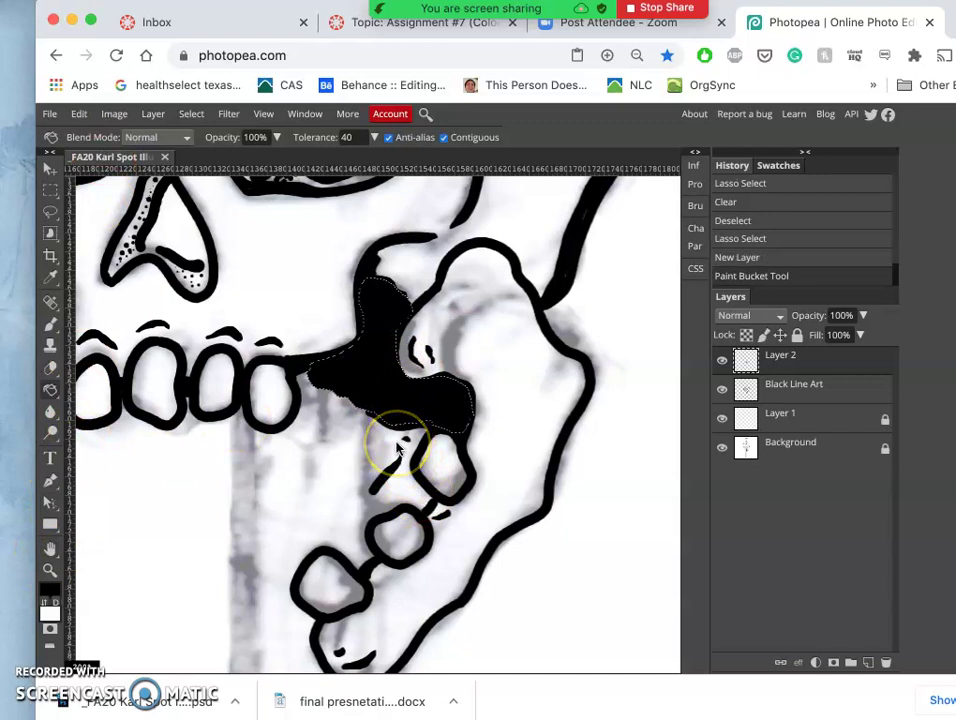
{"action": "scroll", "coordinate": [397, 447], "scroll_direction": "down", "scroll_amount": 5}
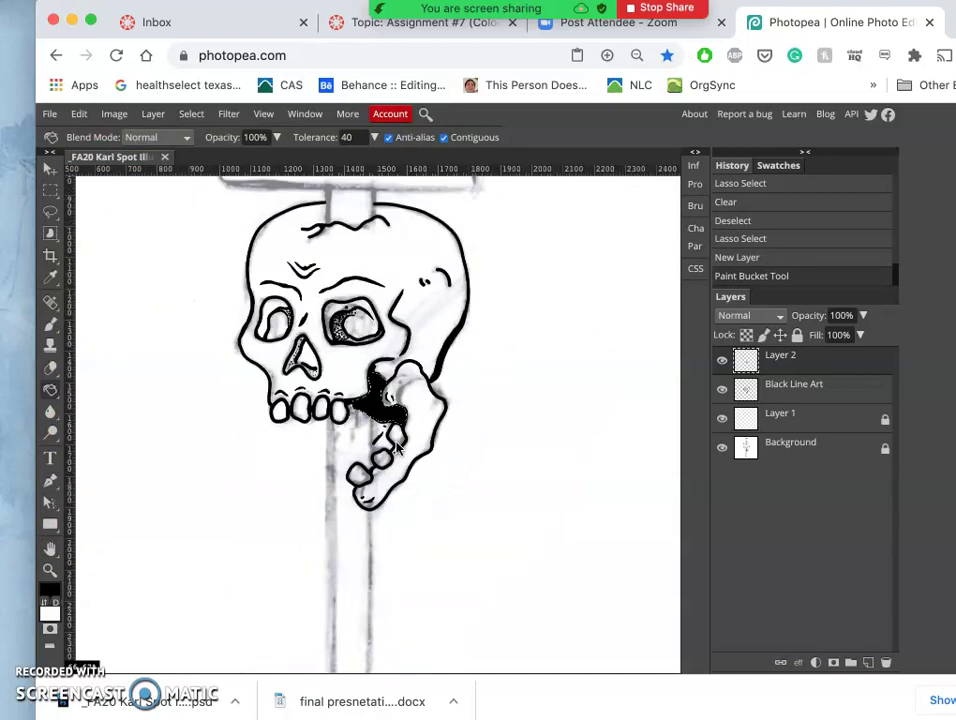
{"action": "scroll", "coordinate": [397, 447], "scroll_direction": "up", "scroll_amount": 5}
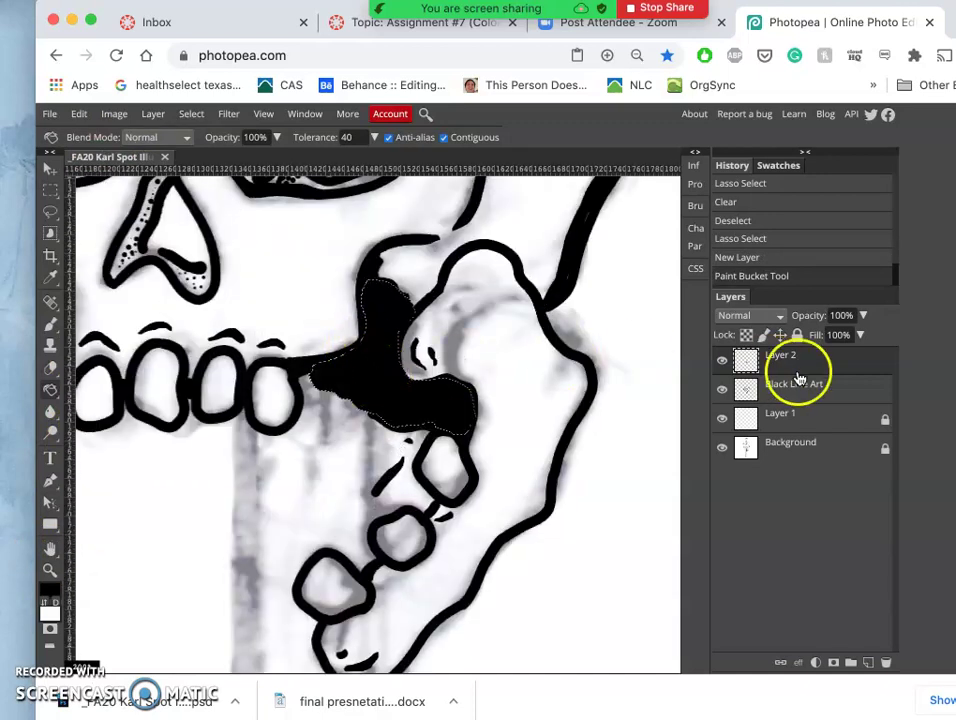
{"action": "key", "text": "ctrl+d"}
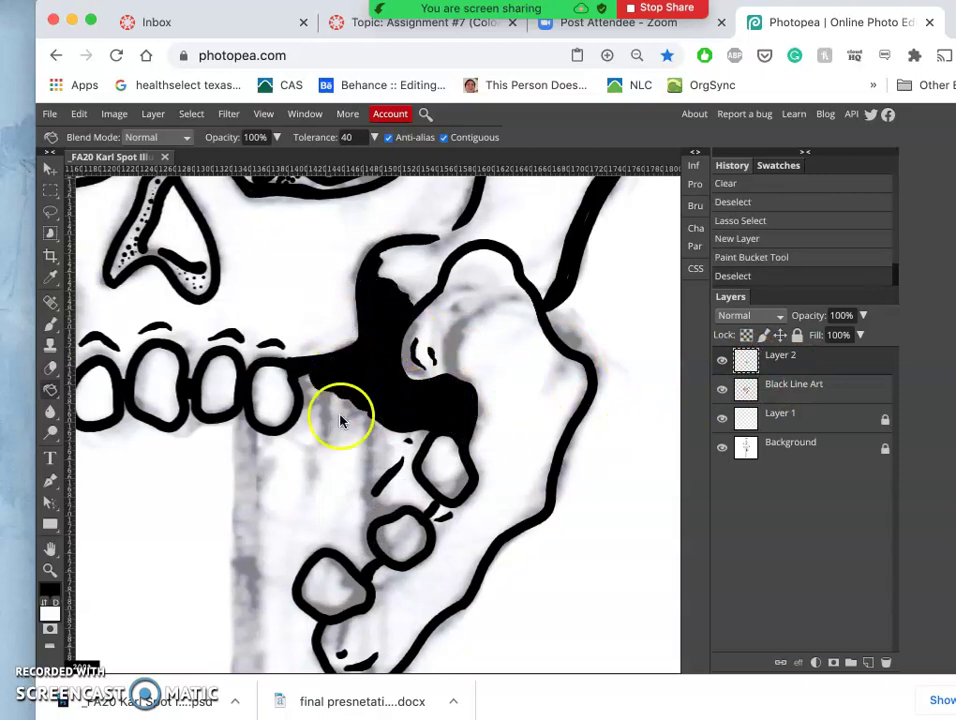
Toggle Layer 2 to compare the fill, leaving it hidden.
{"action": "left_click", "coordinate": [723, 366]}
{"action": "left_click", "coordinate": [723, 367]}
{"action": "left_click", "coordinate": [723, 367]}
{"action": "left_click", "coordinate": [723, 367]}
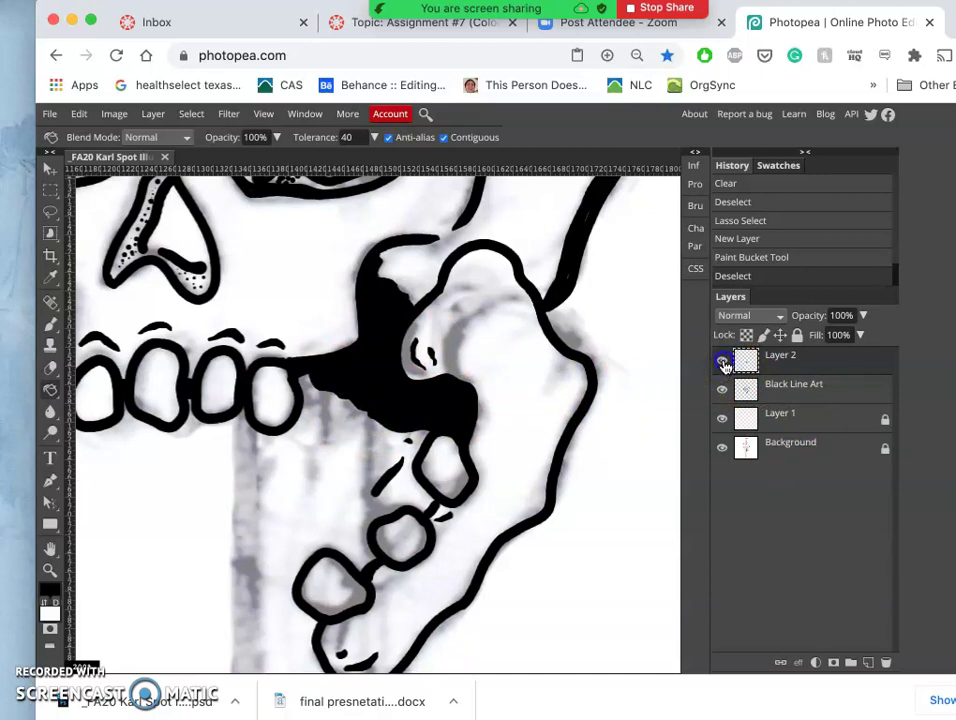
{"action": "left_click", "coordinate": [723, 366]}
{"action": "scroll", "coordinate": [591, 384], "scroll_direction": "down", "scroll_amount": 8}
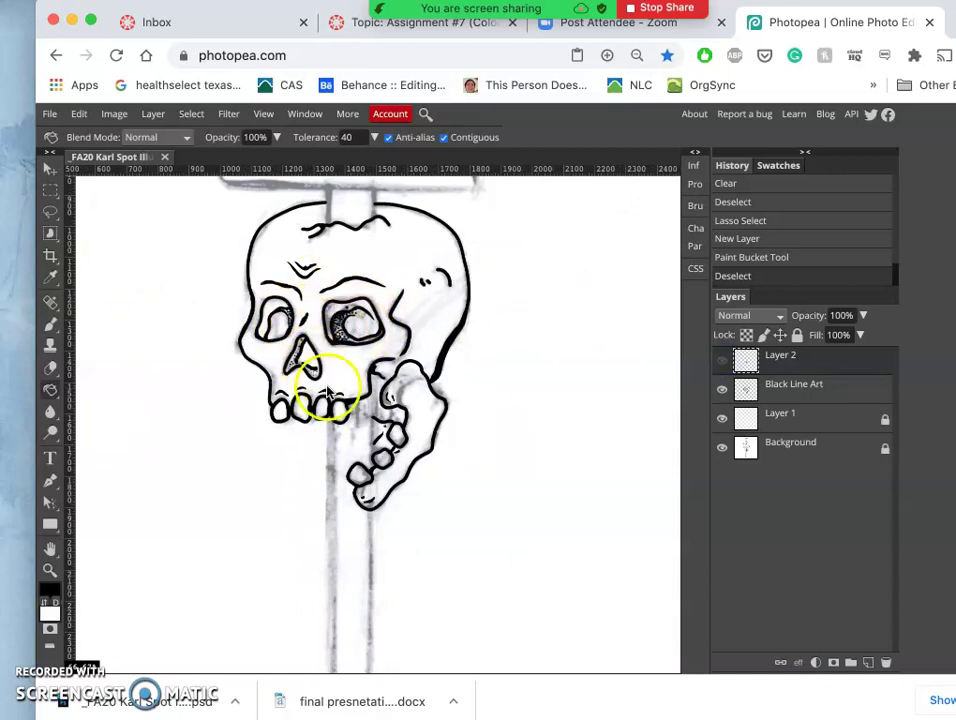
{"action": "scroll", "coordinate": [470, 463], "scroll_direction": "up", "scroll_amount": 5}
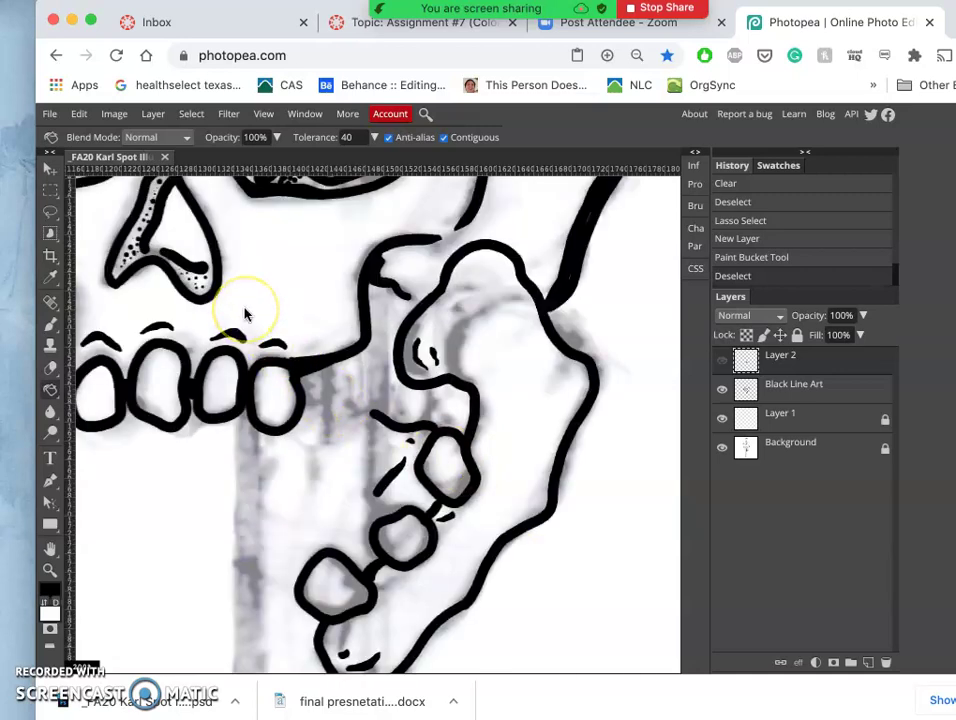
{"action": "scroll", "coordinate": [245, 315], "scroll_direction": "up", "scroll_amount": 2}
{"action": "scroll", "coordinate": [245, 315], "scroll_direction": "up", "scroll_amount": 3}
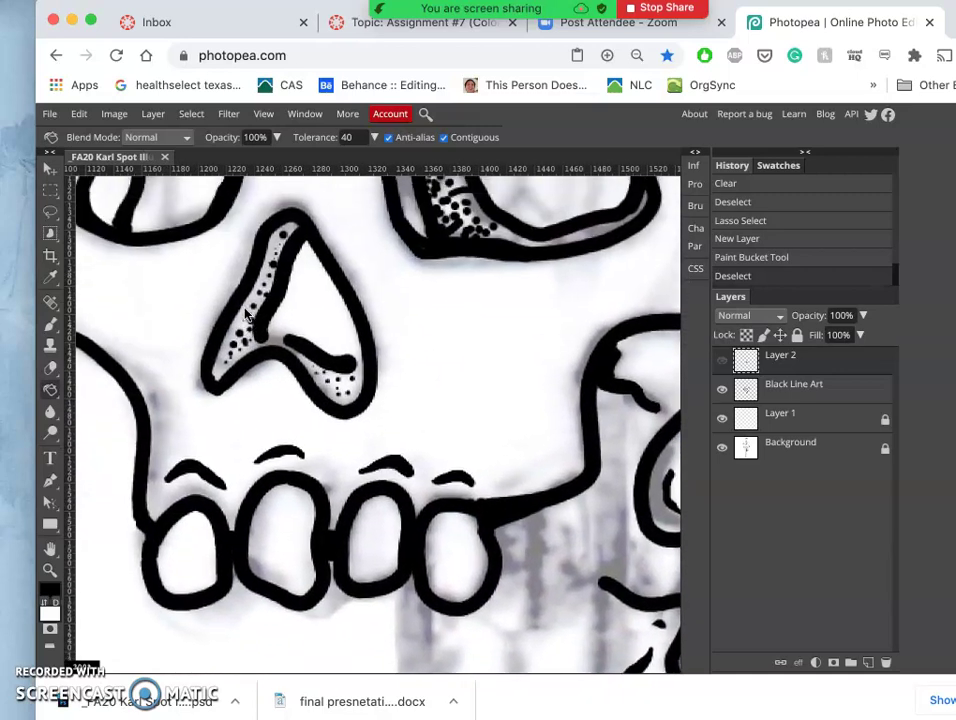
{"action": "scroll", "coordinate": [245, 315], "scroll_direction": "up", "scroll_amount": 2}
On Black Line Art, lasso and delete the lower edge of the nose stroke.
{"action": "left_click", "coordinate": [50, 212]}
{"action": "mouse_move", "coordinate": [270, 275]}
{"action": "left_mouse_down"}
{"action": "mouse_move", "coordinate": [310, 396]}
{"action": "mouse_move", "coordinate": [331, 391]}
{"action": "left_mouse_up"}
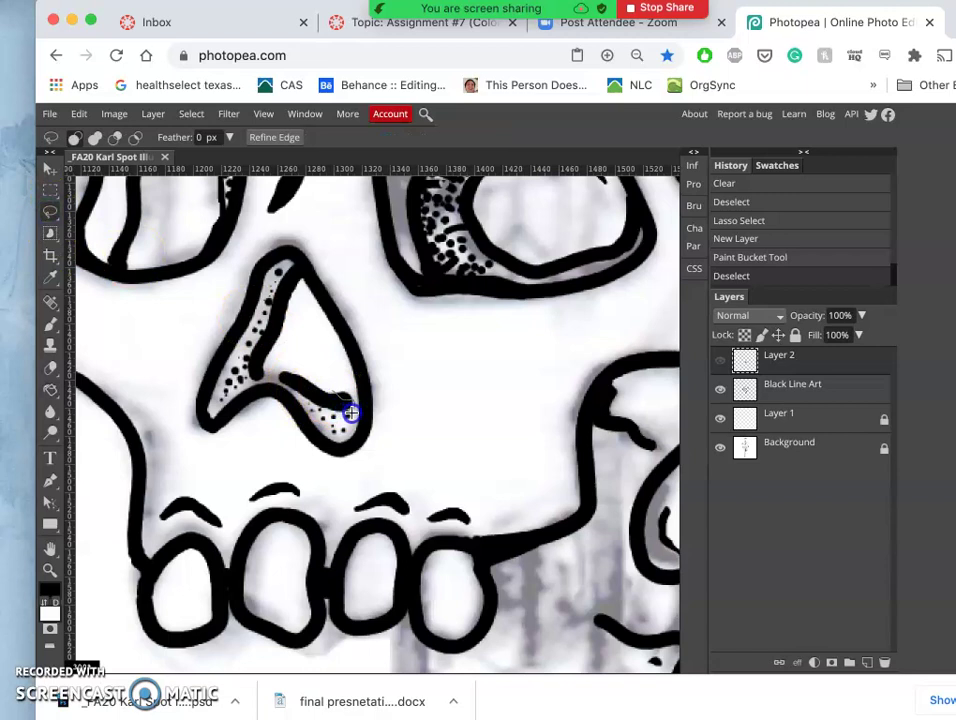
{"action": "left_click_drag", "start_coordinate": [342, 383], "coordinate": [341, 383]}
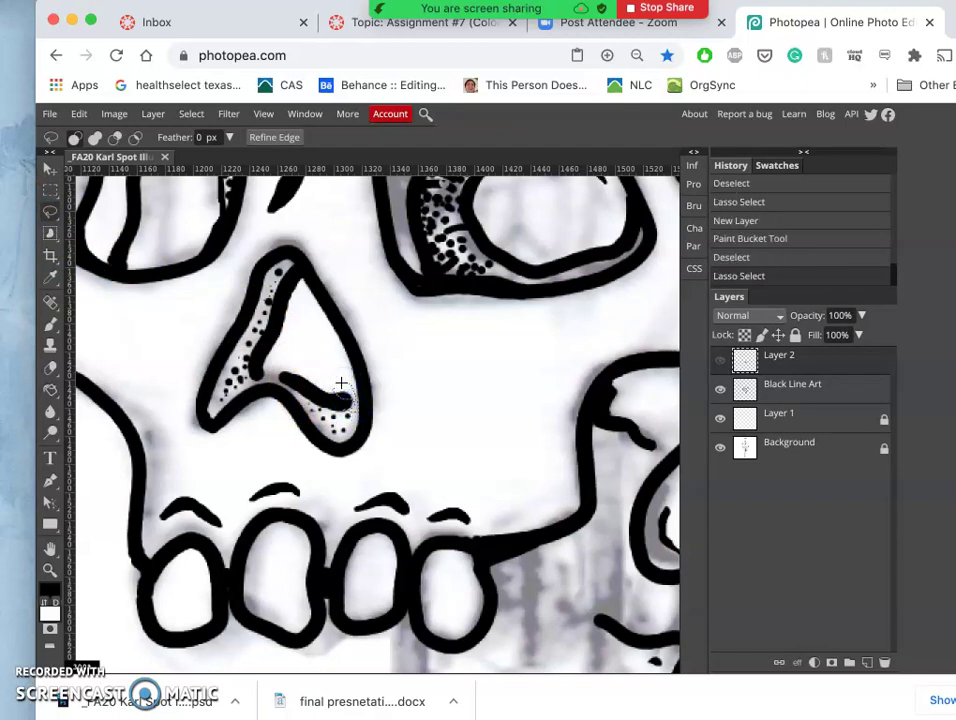
{"action": "left_click", "coordinate": [793, 385]}
{"action": "key", "text": "Delete"}
{"action": "left_click", "coordinate": [350, 380]}
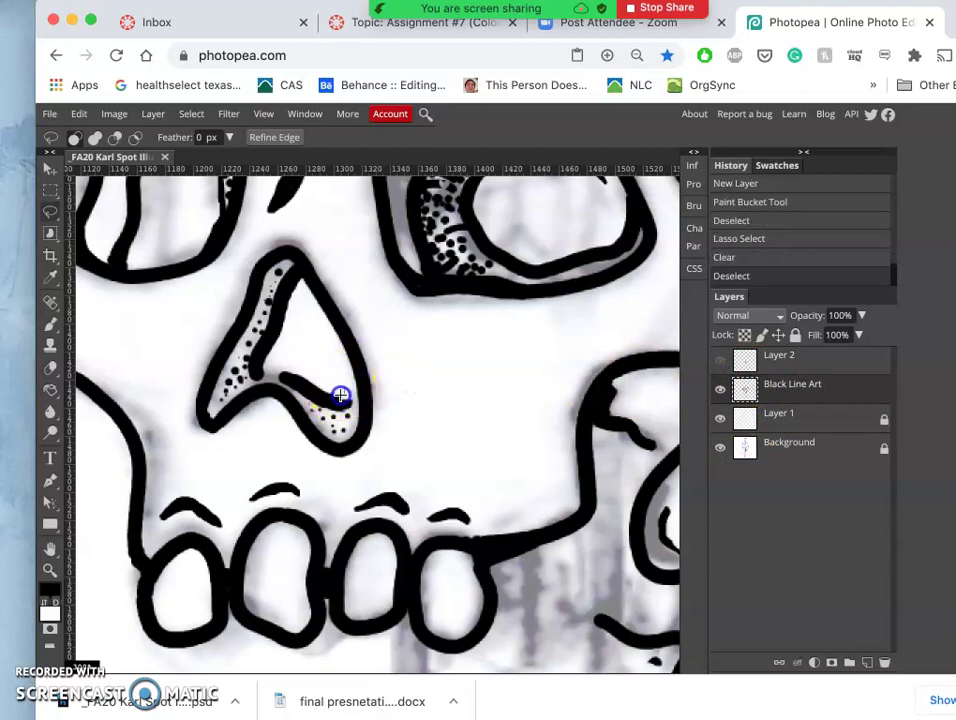
Delete the stray mark beside the nose and the stray stroke inside it.
{"action": "left_click_drag", "start_coordinate": [313, 375], "coordinate": [313, 372]}
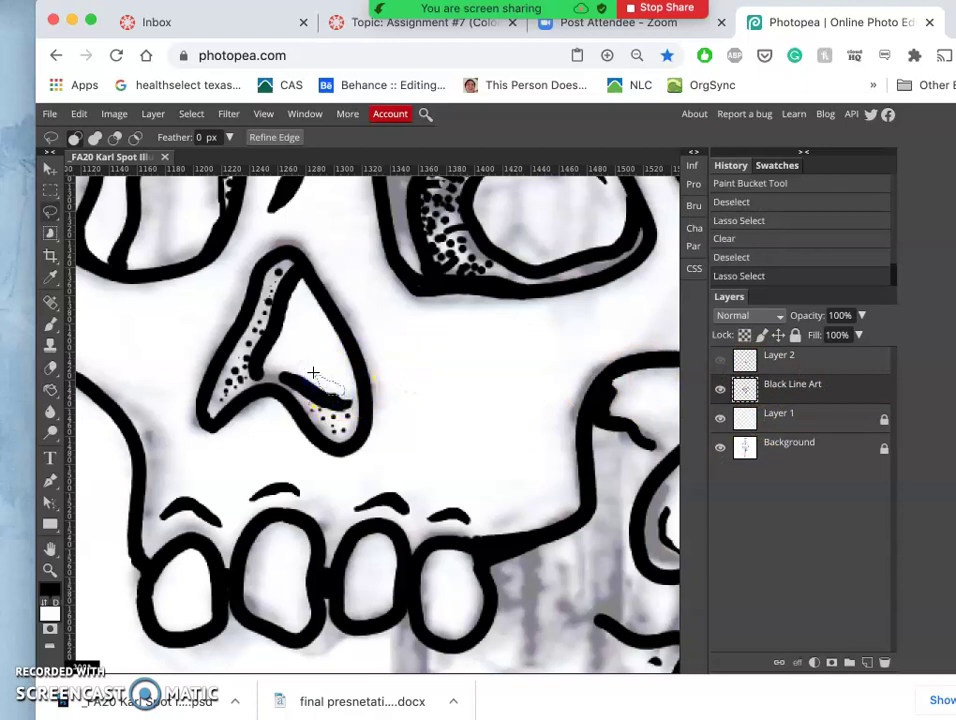
{"action": "key", "text": "Delete"}
{"action": "left_click", "coordinate": [318, 372]}
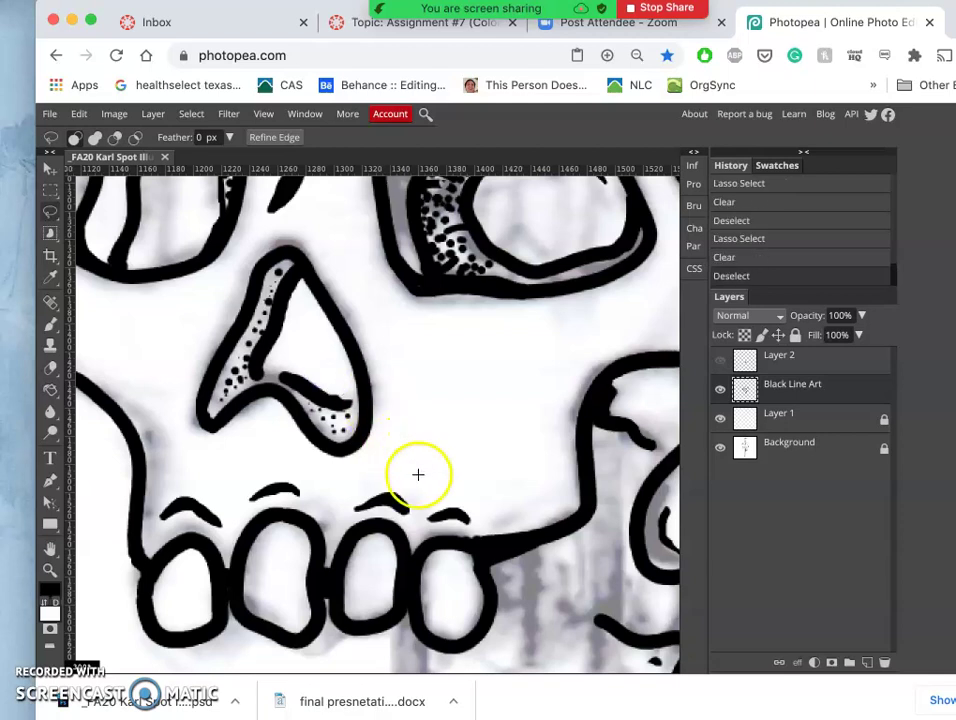
{"action": "left_click", "coordinate": [260, 380]}
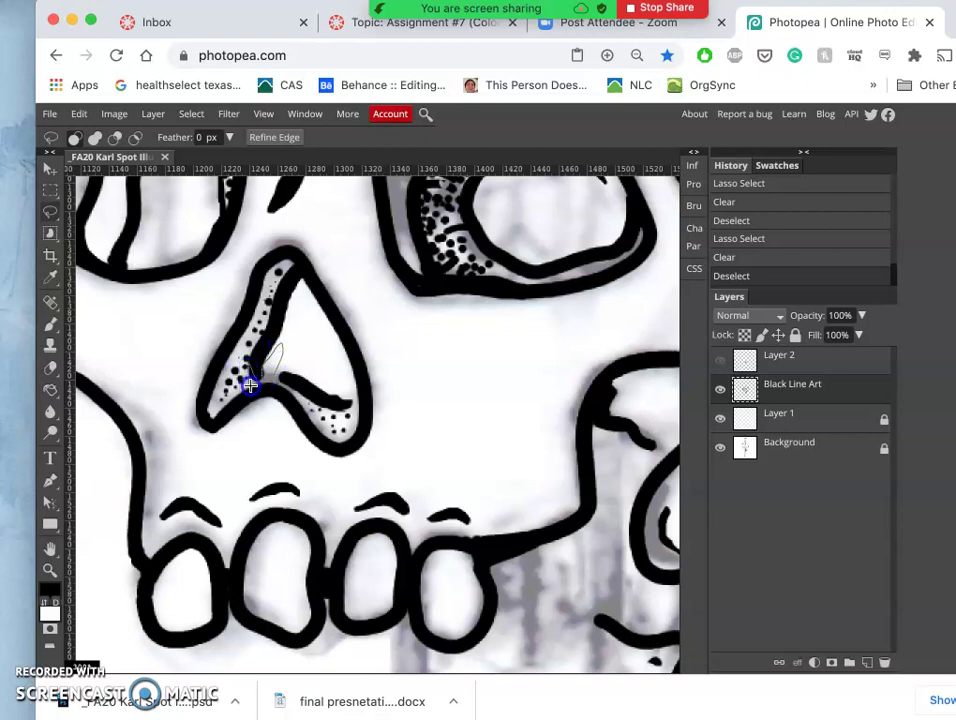
{"action": "left_click_drag", "start_coordinate": [274, 375], "coordinate": [270, 350]}
{"action": "key", "text": "Delete"}
Clear the remaining enclosed pixels in the nose and deselect.
{"action": "key", "text": "Delete"}
{"action": "left_click", "coordinate": [295, 352]}
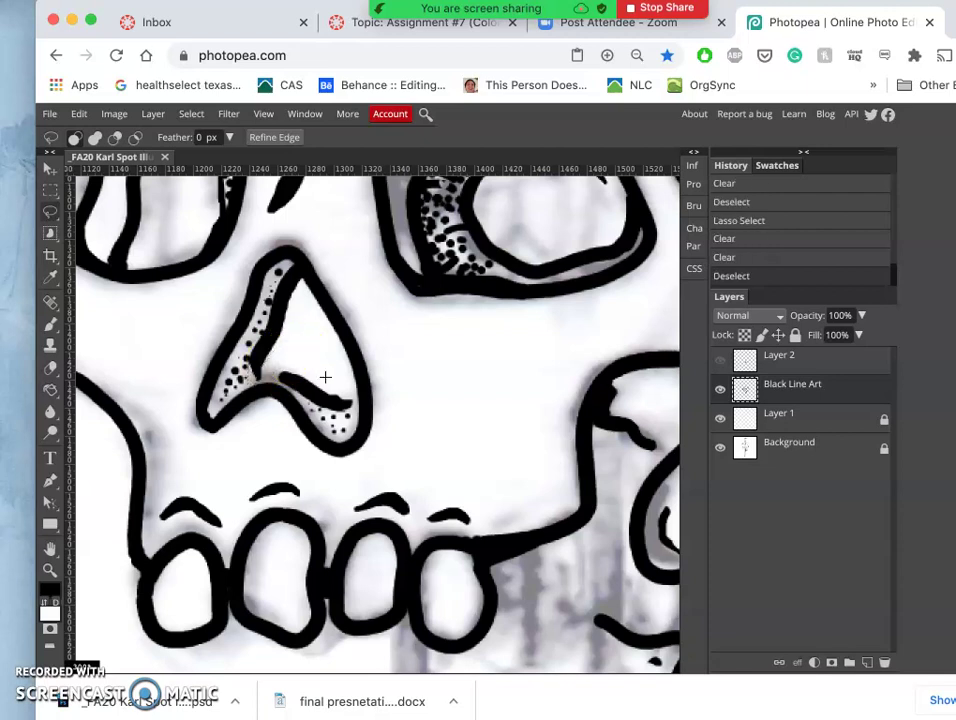
{"action": "scroll", "coordinate": [325, 380], "scroll_direction": "down", "scroll_amount": 5}
{"action": "left_click", "coordinate": [339, 382]}
{"action": "left_click", "coordinate": [487, 405]}
{"action": "scroll", "coordinate": [484, 405], "scroll_direction": "up", "scroll_amount": 5}
{"action": "left_click", "coordinate": [383, 407]}
Delete the unused Layer 2, add a new layer, and brush the blade's left edge.
{"action": "left_click", "coordinate": [767, 362]}
{"action": "key", "text": "Delete"}
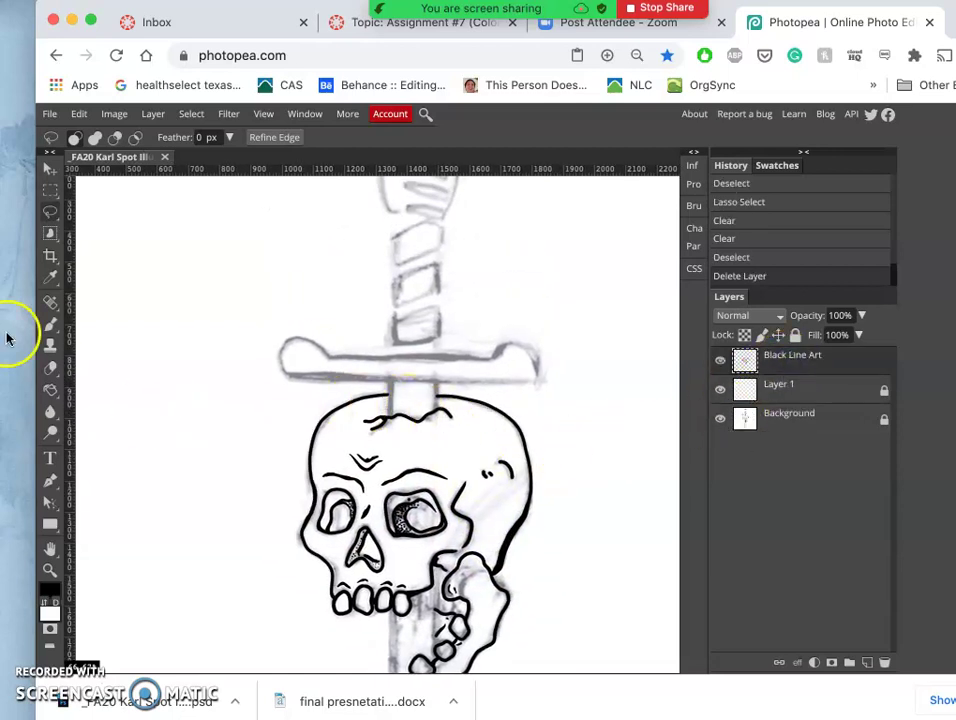
{"action": "left_click", "coordinate": [51, 324]}
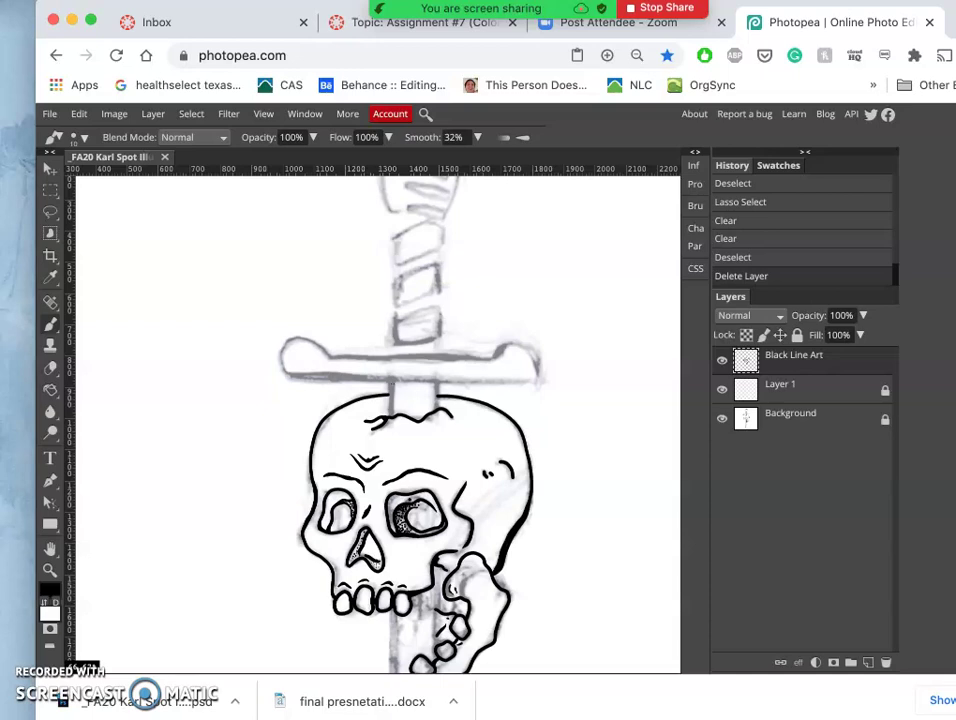
{"action": "left_click", "coordinate": [868, 663]}
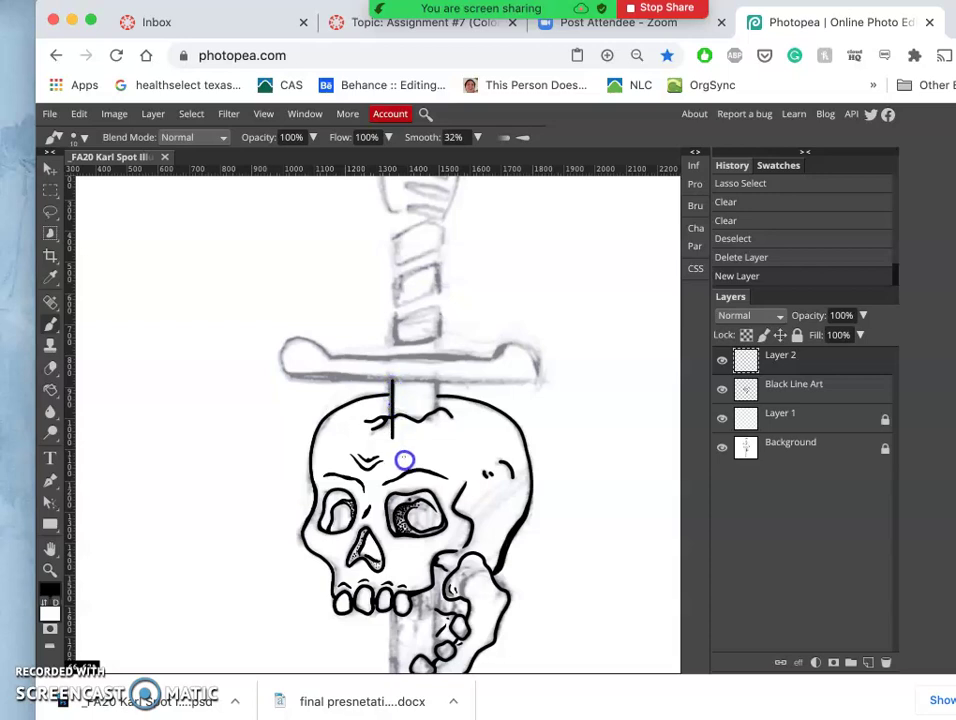
{"action": "left_click_drag", "start_coordinate": [404, 463], "coordinate": [402, 510]}
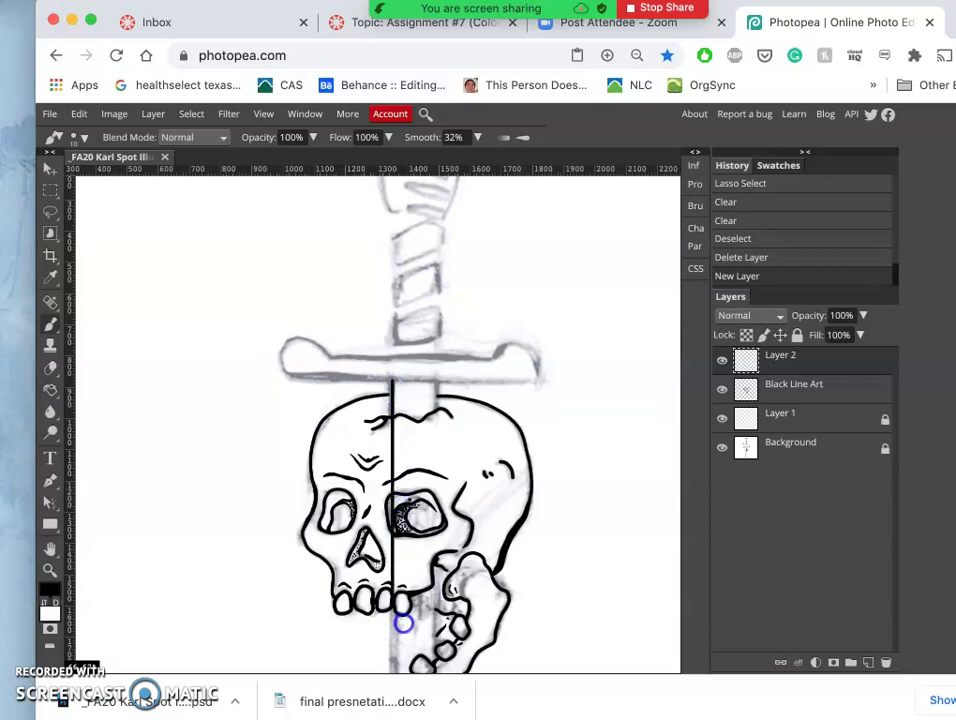
{"action": "left_click_drag", "start_coordinate": [399, 665], "coordinate": [399, 674]}
Check the blade layer's visibility, then draw the right blade edge as a straight line.
{"action": "scroll", "coordinate": [465, 391], "scroll_direction": "up", "scroll_amount": 5}
{"action": "left_click", "coordinate": [722, 360]}
{"action": "left_click", "coordinate": [722, 360]}
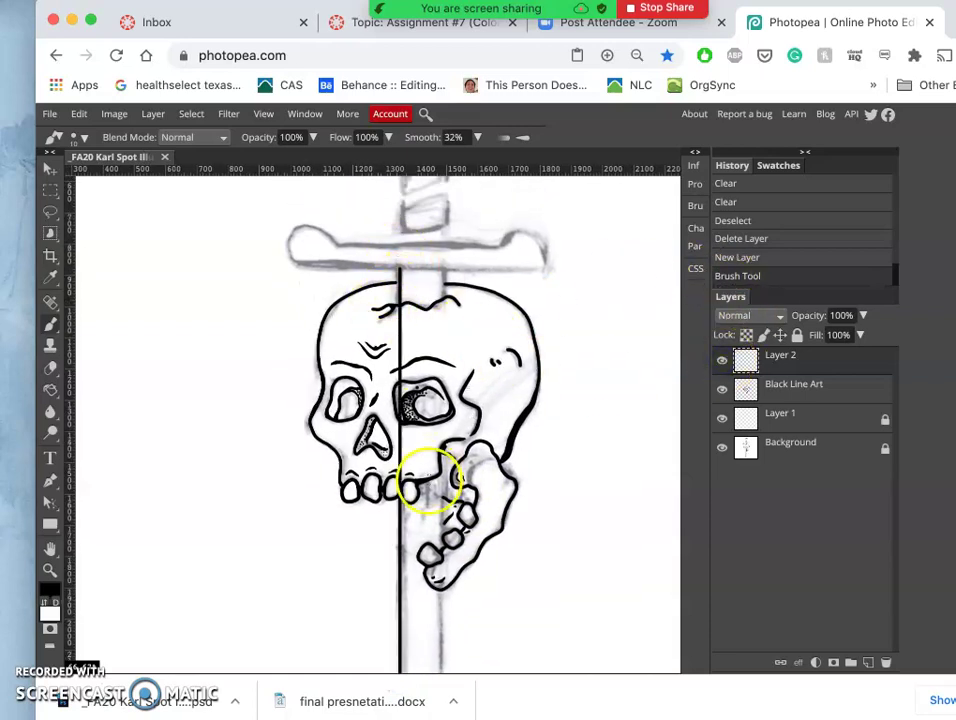
{"action": "left_click", "coordinate": [445, 266], "text": "shift"}
{"action": "key", "text": "ctrl+z"}
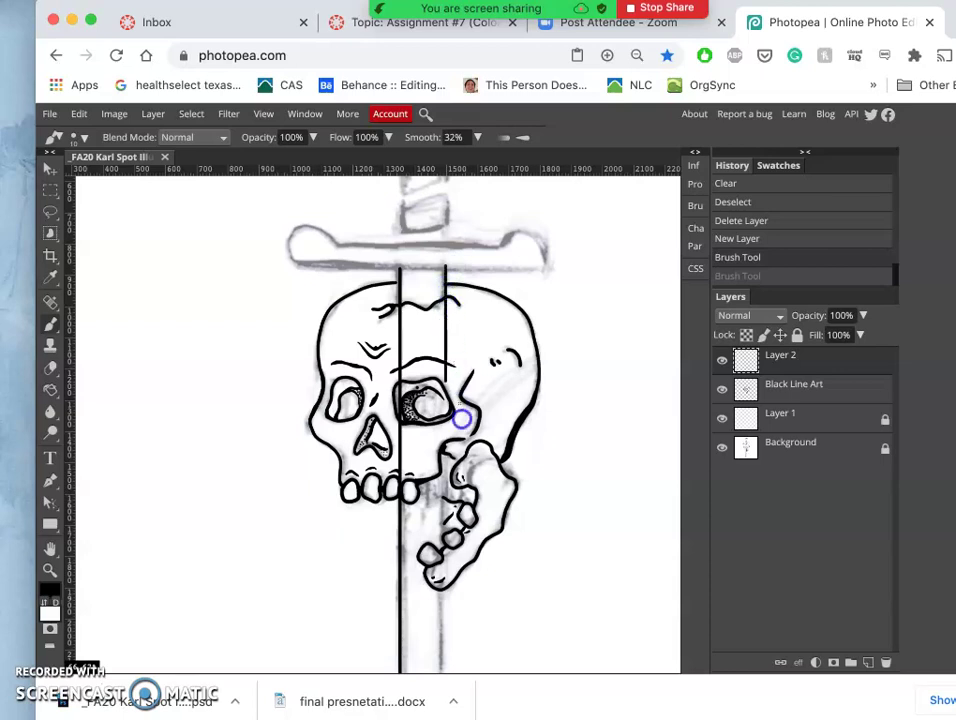
{"action": "scroll", "coordinate": [472, 635], "scroll_direction": "down", "scroll_amount": 5}
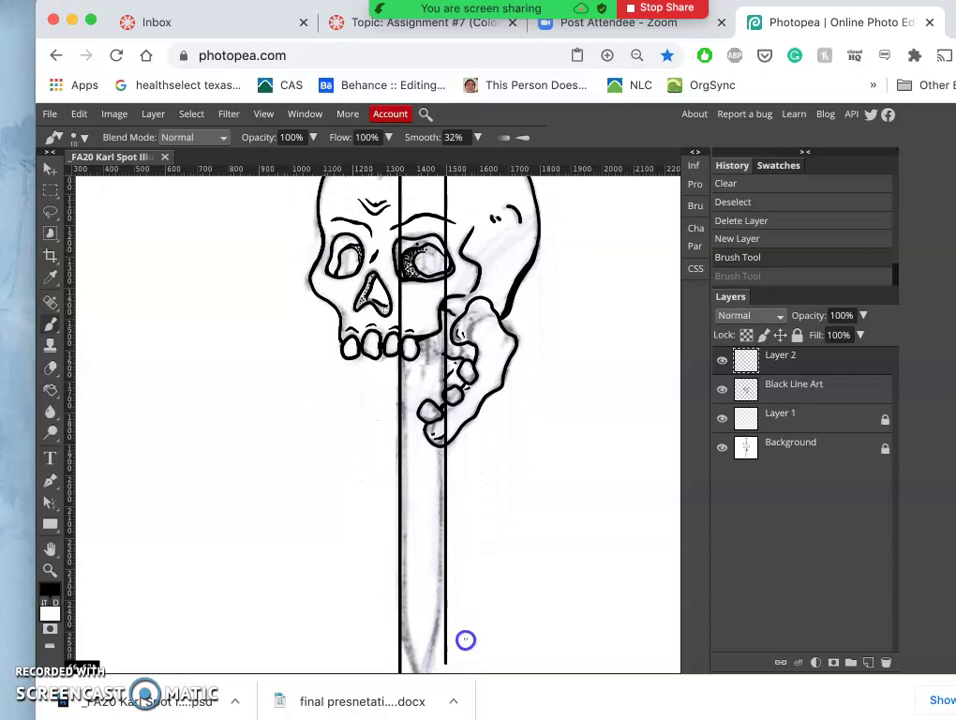
{"action": "scroll", "coordinate": [461, 666], "scroll_direction": "down", "scroll_amount": 2}
{"action": "left_click", "coordinate": [459, 667]}
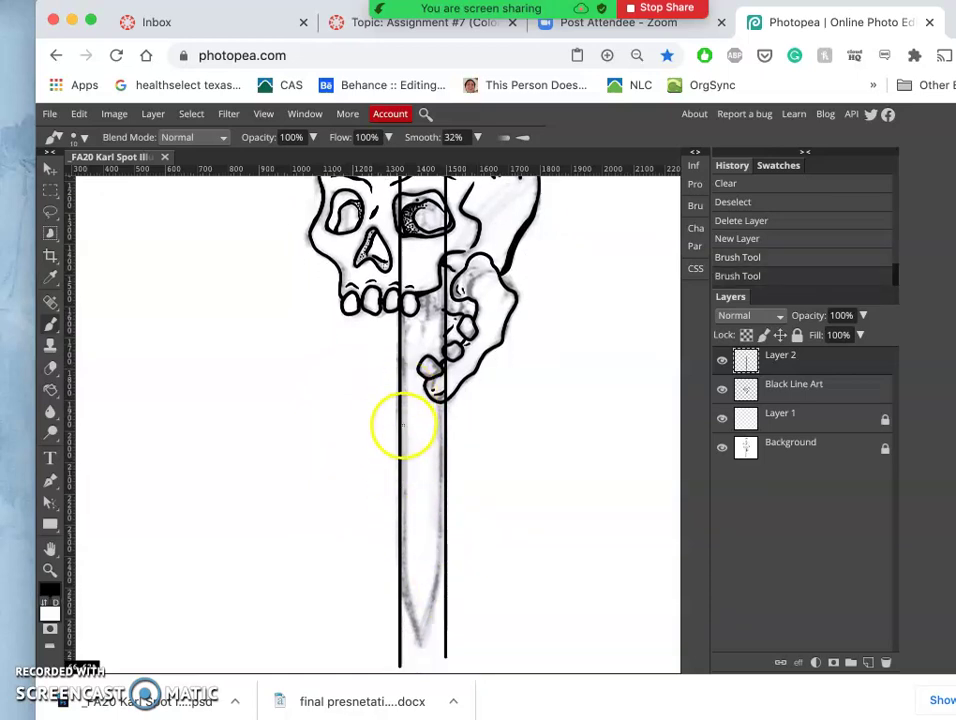
{"action": "scroll", "coordinate": [488, 470], "scroll_direction": "up", "scroll_amount": 1}
{"action": "scroll", "coordinate": [488, 470], "scroll_direction": "up", "scroll_amount": 4}
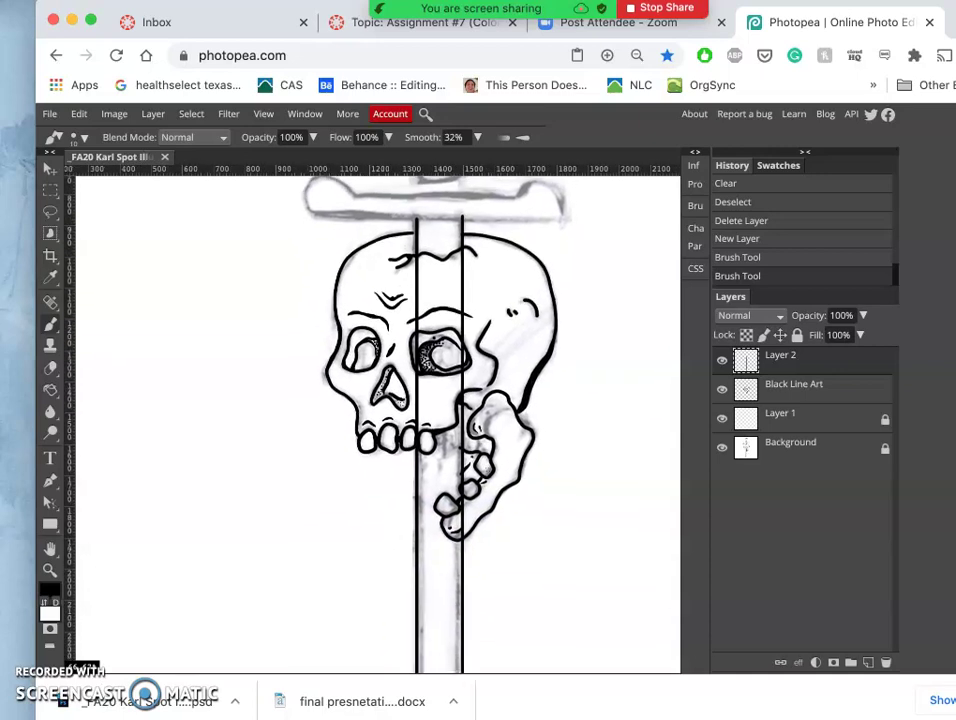
{"action": "scroll", "coordinate": [463, 410], "scroll_direction": "down", "scroll_amount": 1}
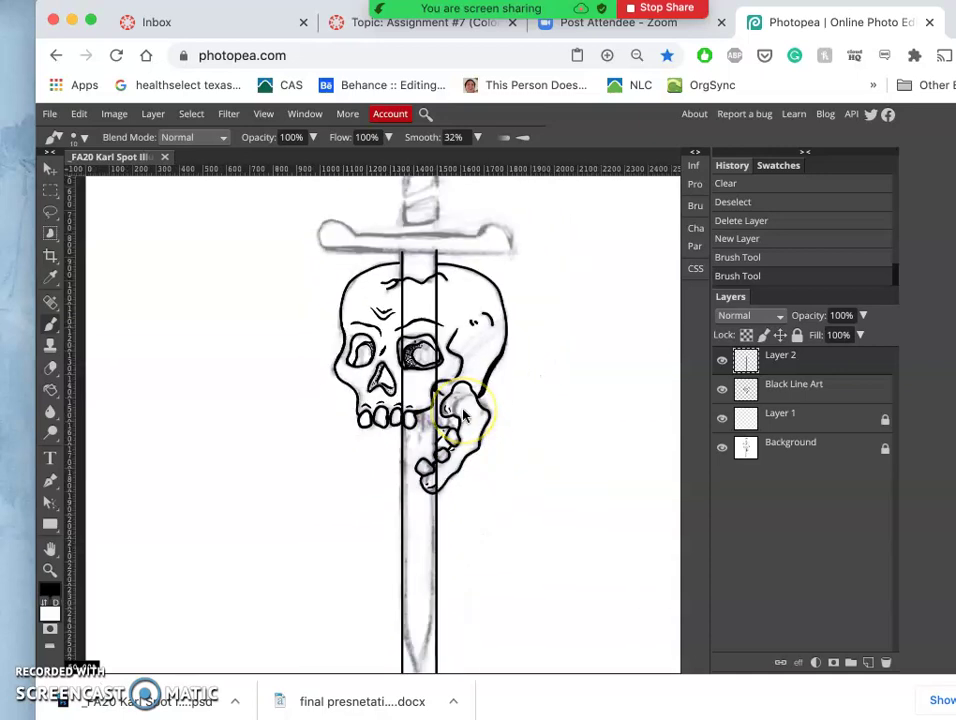
{"action": "scroll", "coordinate": [463, 413], "scroll_direction": "down", "scroll_amount": 3}
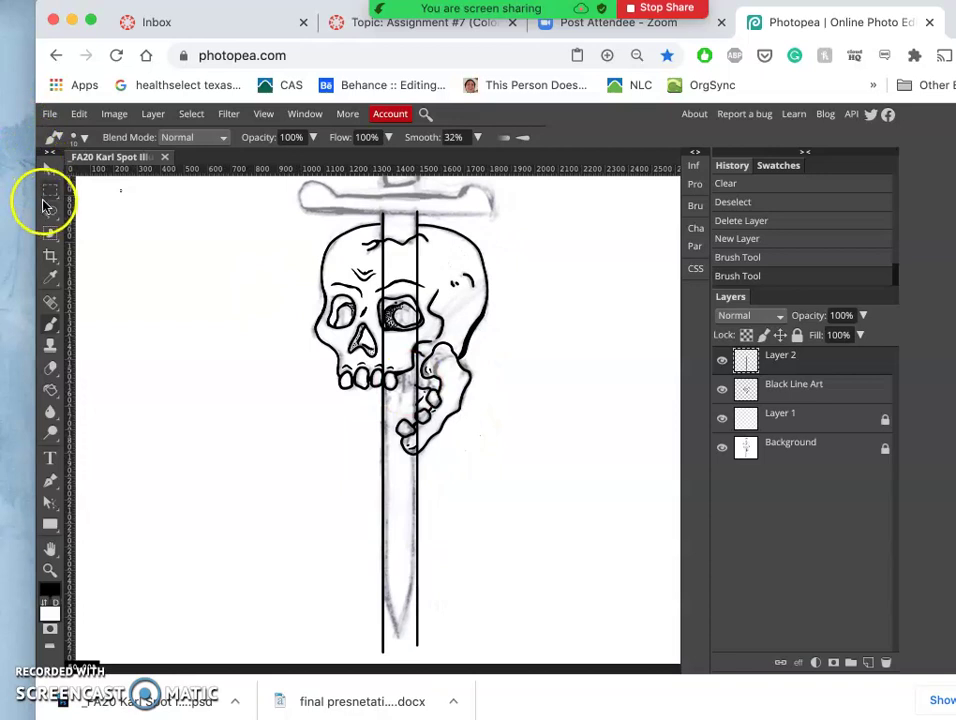
Lasso the right blade line, rotate it about 0.2° with Free Transform, and commit.
{"action": "left_click", "coordinate": [47, 209]}
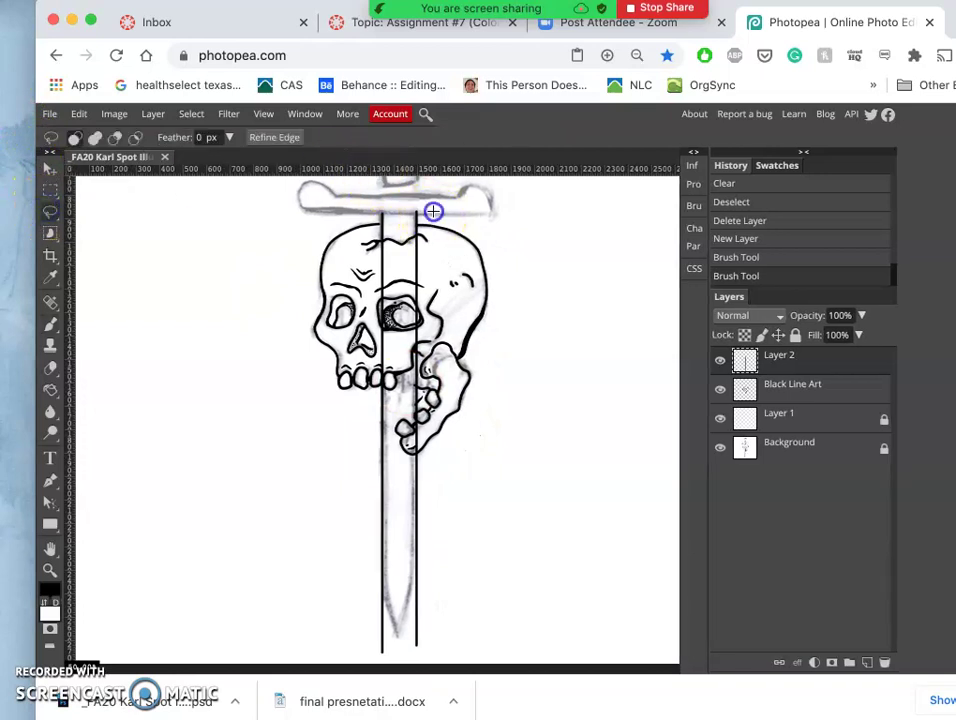
{"action": "left_click_drag", "start_coordinate": [411, 208], "coordinate": [406, 283]}
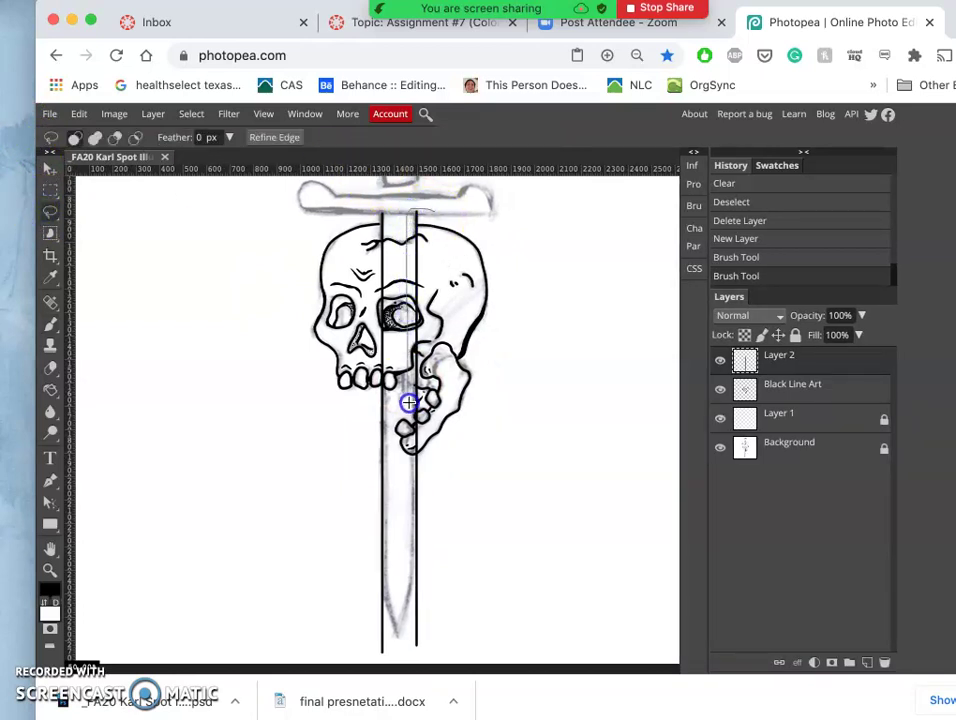
{"action": "mouse_move", "coordinate": [409, 402]}
{"action": "left_mouse_down"}
{"action": "mouse_move", "coordinate": [402, 571]}
{"action": "mouse_move", "coordinate": [414, 663]}
{"action": "mouse_move", "coordinate": [441, 646]}
{"action": "mouse_move", "coordinate": [453, 308]}
{"action": "mouse_move", "coordinate": [442, 254]}
{"action": "left_mouse_up"}
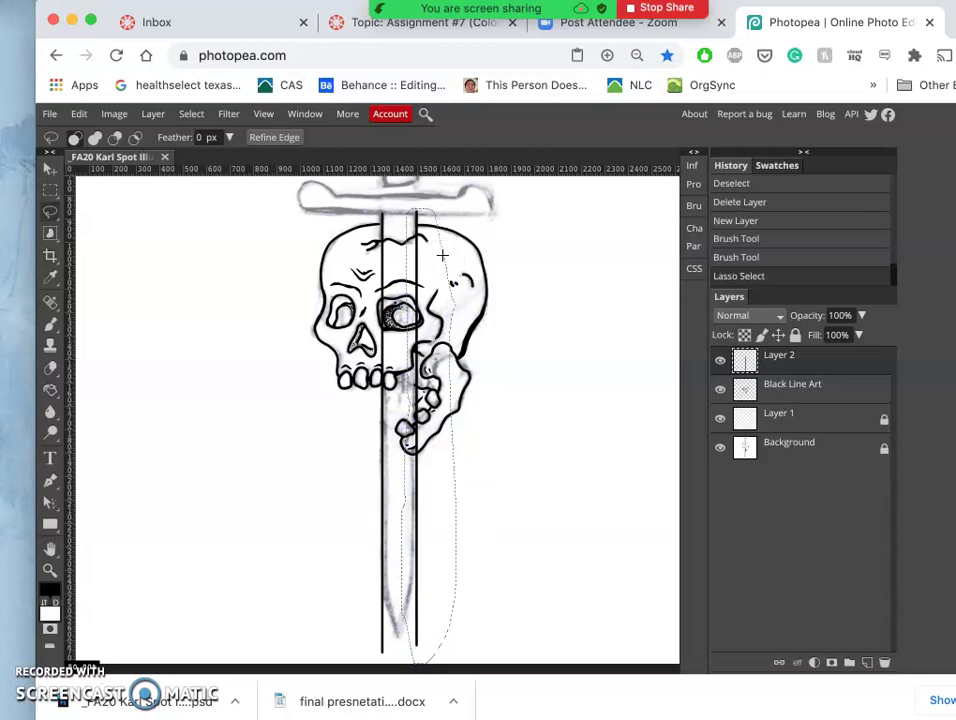
{"action": "key", "text": "super+t"}
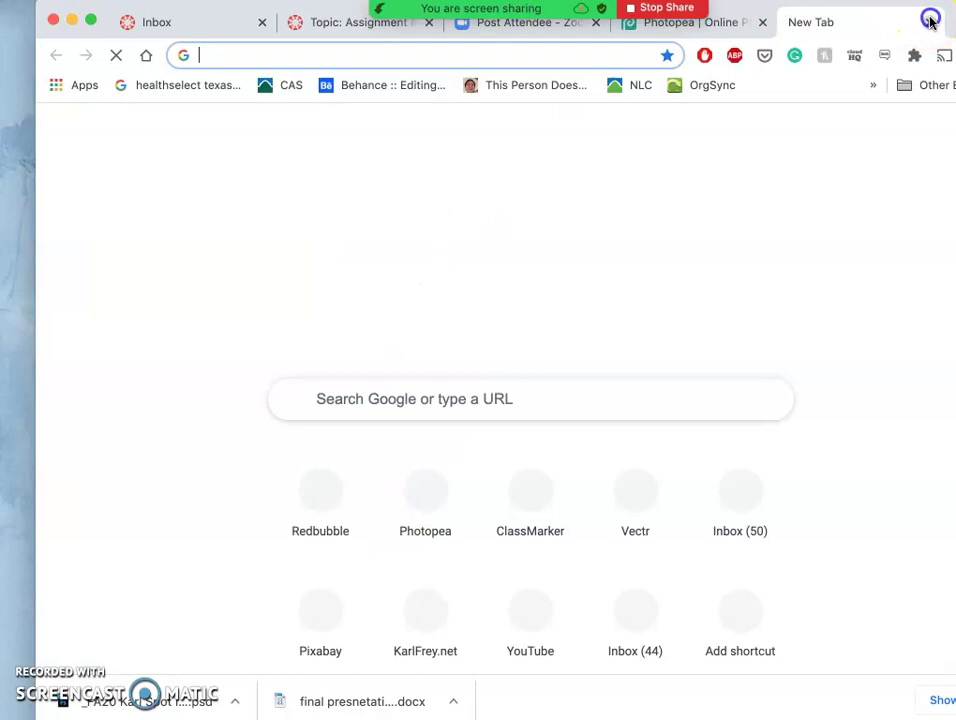
{"action": "left_click", "coordinate": [928, 22]}
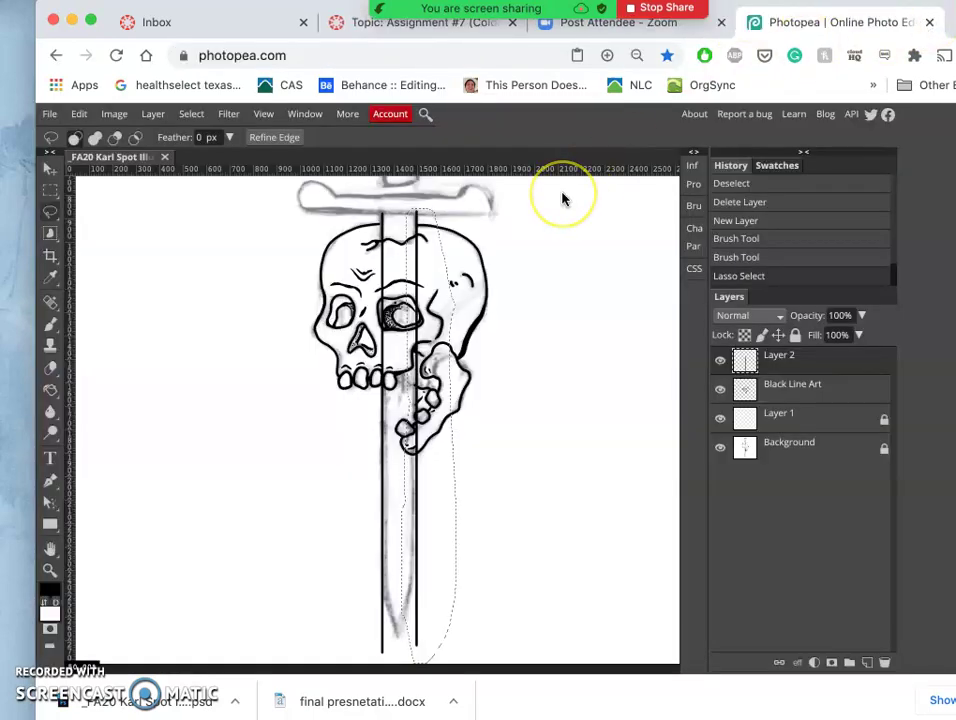
{"action": "key", "text": "alt+super+t"}
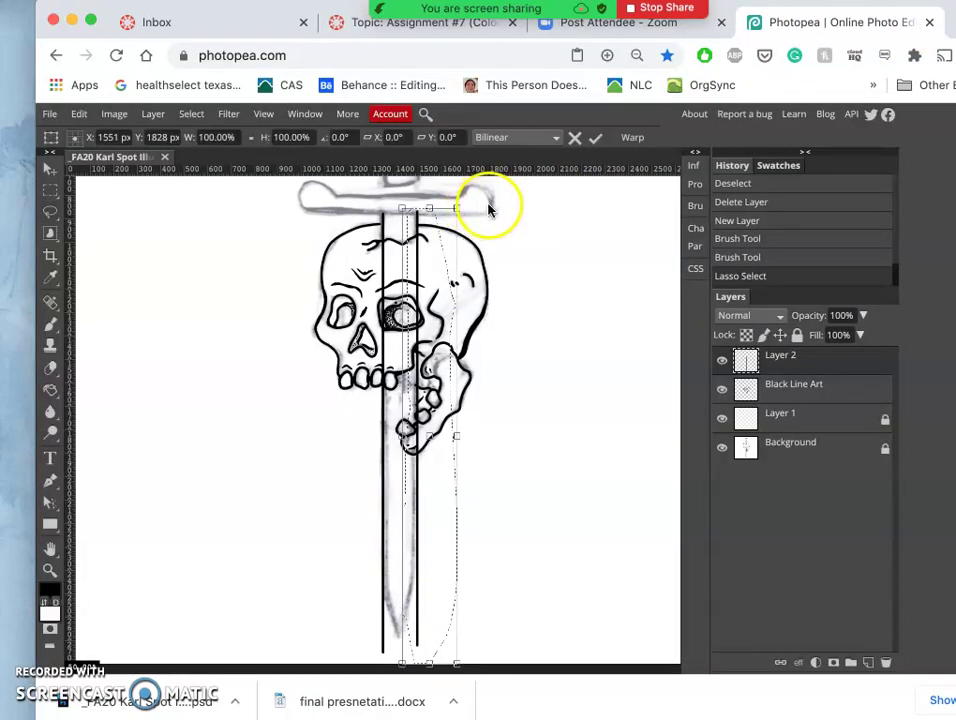
{"action": "left_click_drag", "start_coordinate": [463, 205], "coordinate": [466, 204]}
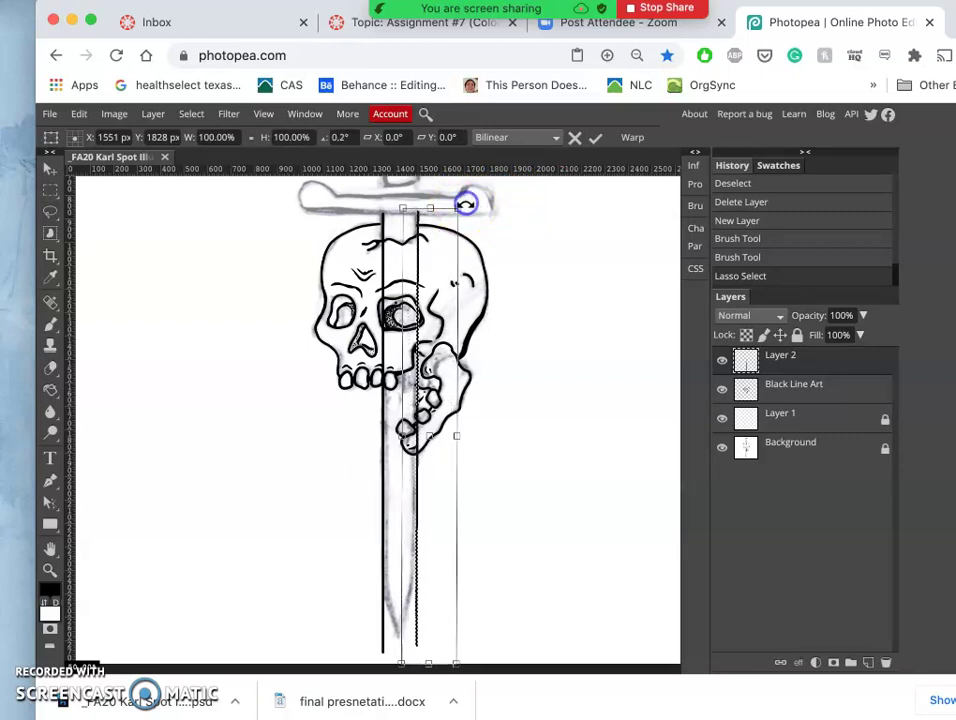
{"action": "left_click_drag", "start_coordinate": [465, 204], "coordinate": [465, 204]}
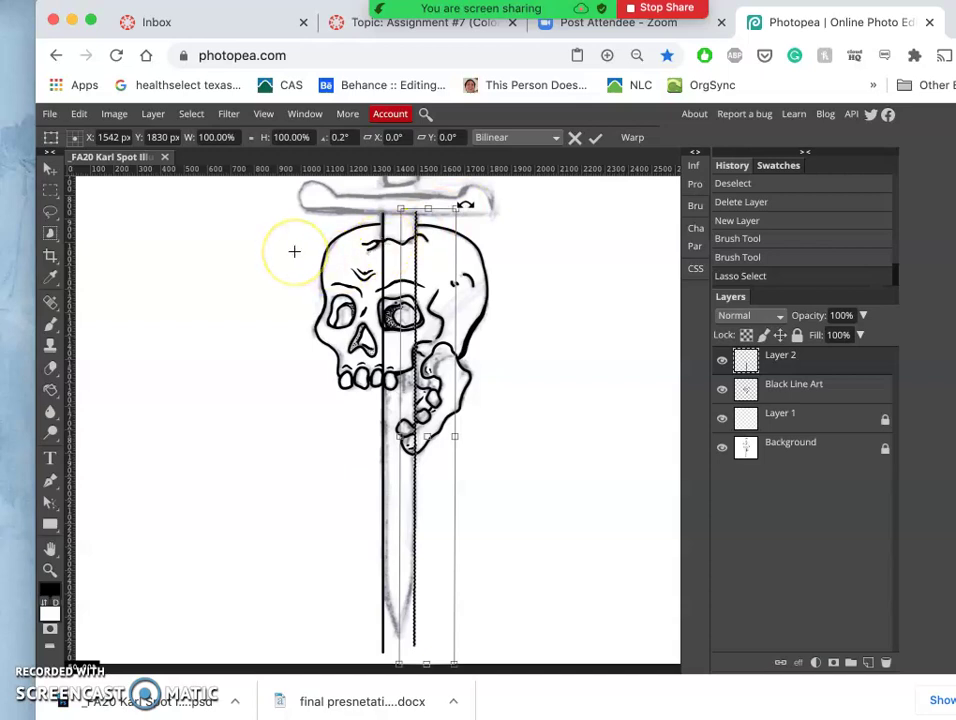
{"action": "left_click", "coordinate": [52, 214]}
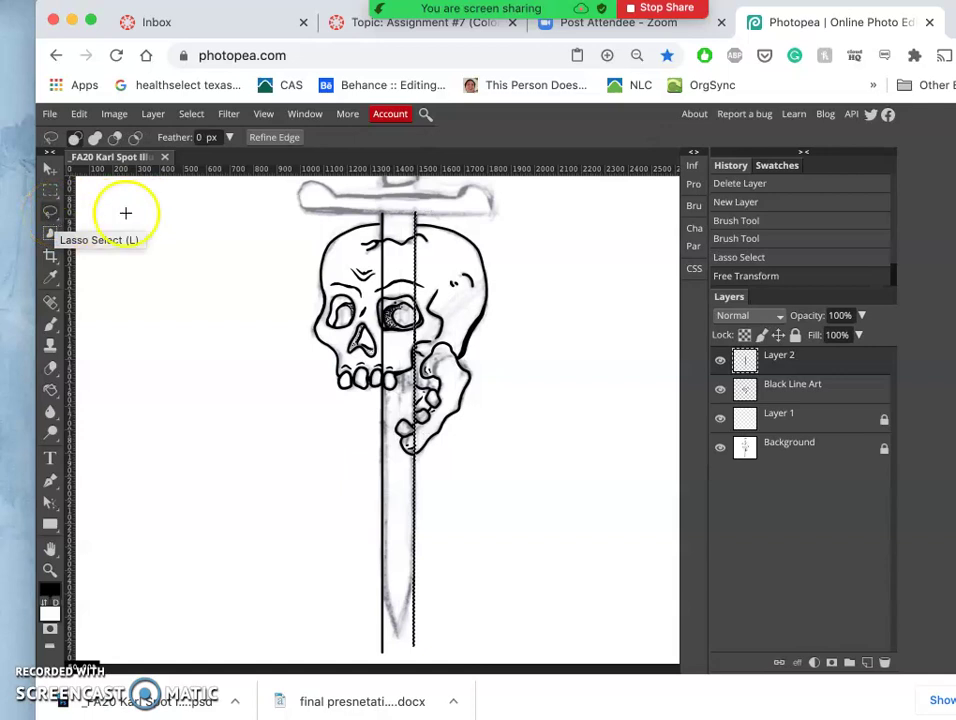
Lasso the left blade line, rotate it -0.5° and nudge it slightly right, then apply.
{"action": "mouse_move", "coordinate": [386, 217]}
{"action": "left_mouse_down"}
{"action": "mouse_move", "coordinate": [388, 198]}
{"action": "mouse_move", "coordinate": [373, 395]}
{"action": "mouse_move", "coordinate": [375, 551]}
{"action": "left_mouse_up"}
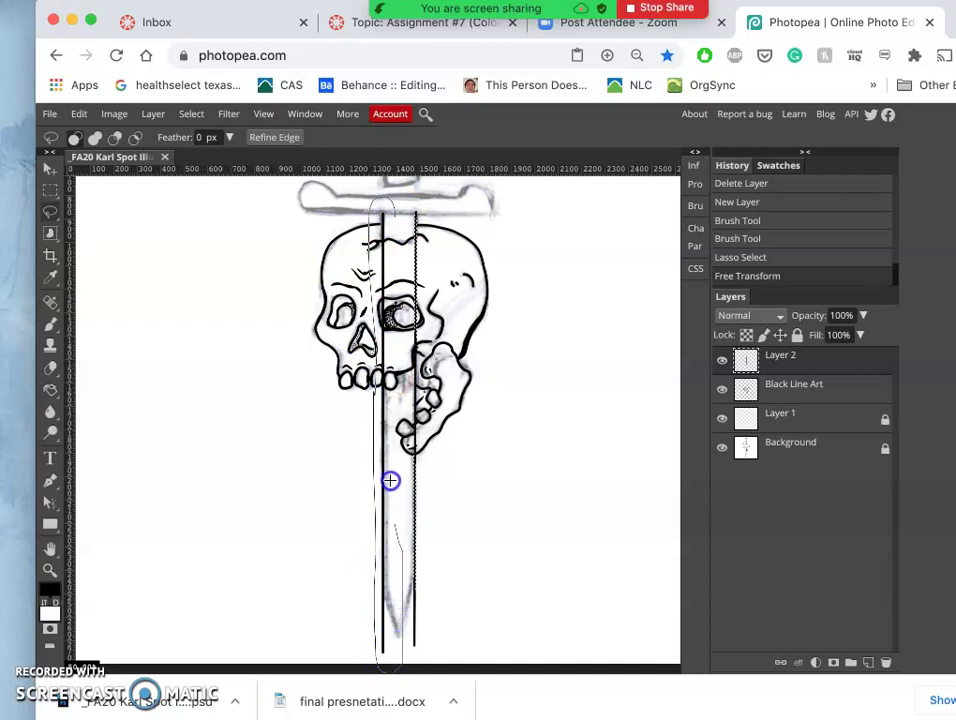
{"action": "left_click_drag", "start_coordinate": [394, 389], "coordinate": [396, 339]}
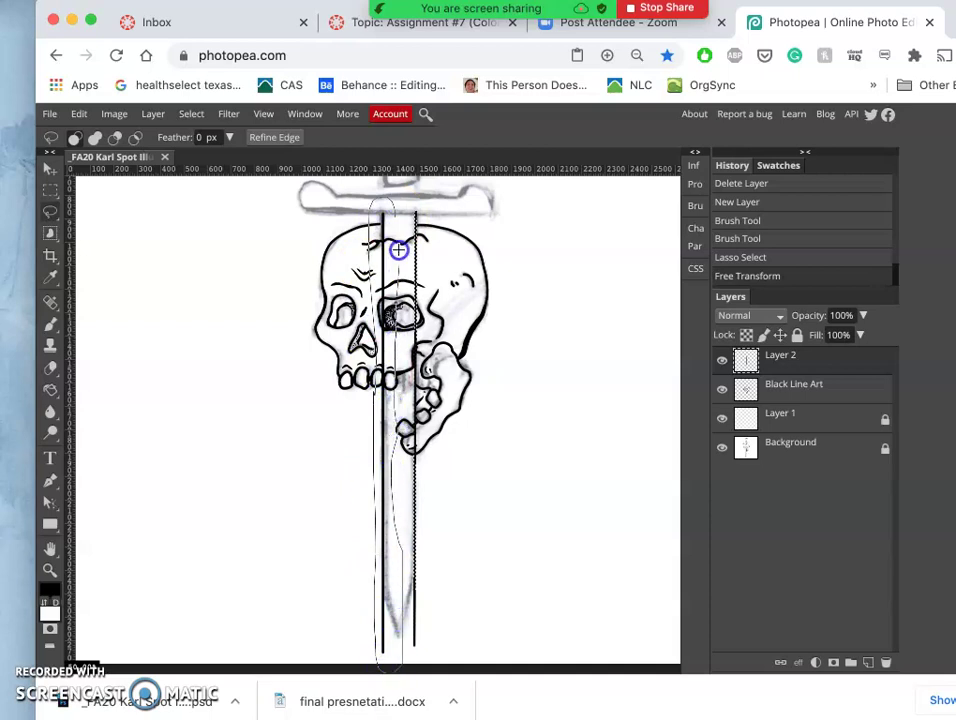
{"action": "left_click_drag", "start_coordinate": [399, 245], "coordinate": [396, 228]}
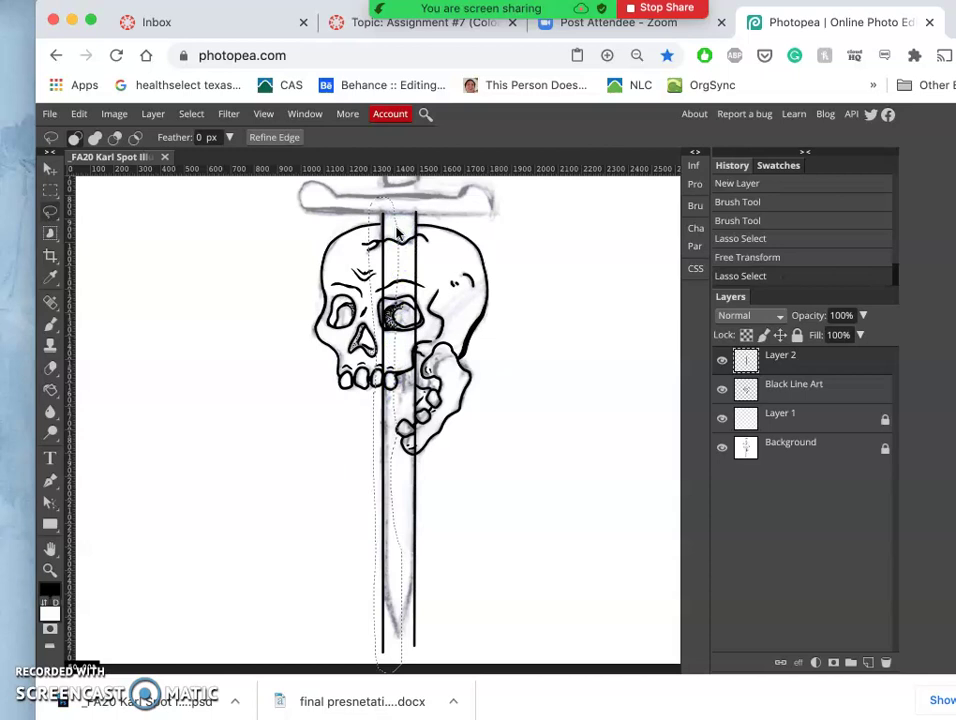
{"action": "key", "text": "super+t"}
{"action": "left_click", "coordinate": [930, 22]}
{"action": "key", "text": "super+alt+t"}
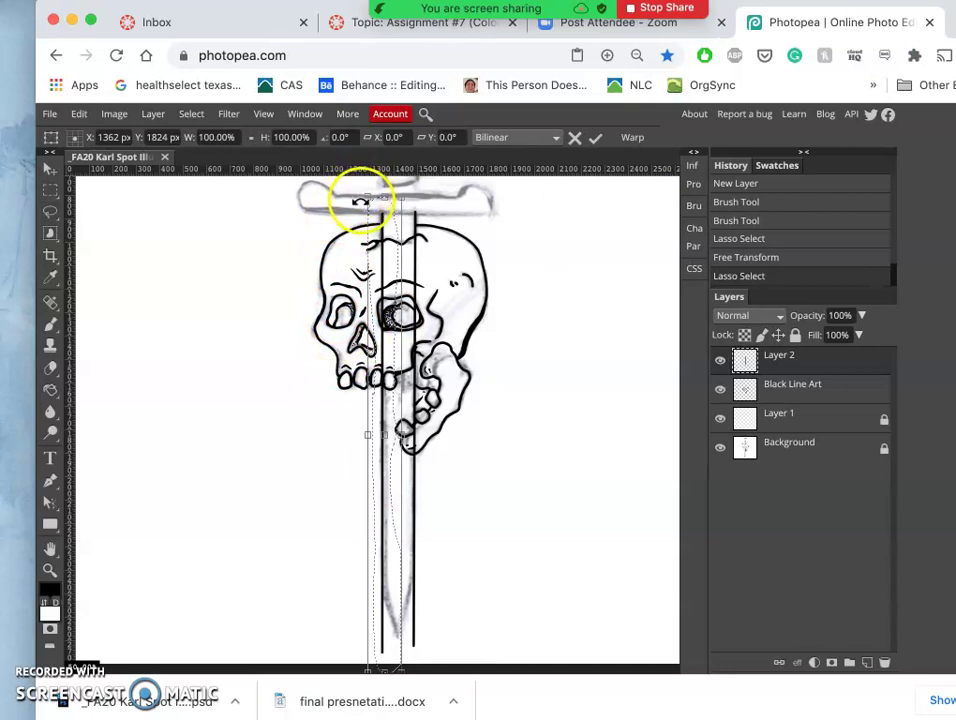
{"action": "left_click_drag", "start_coordinate": [363, 201], "coordinate": [360, 201]}
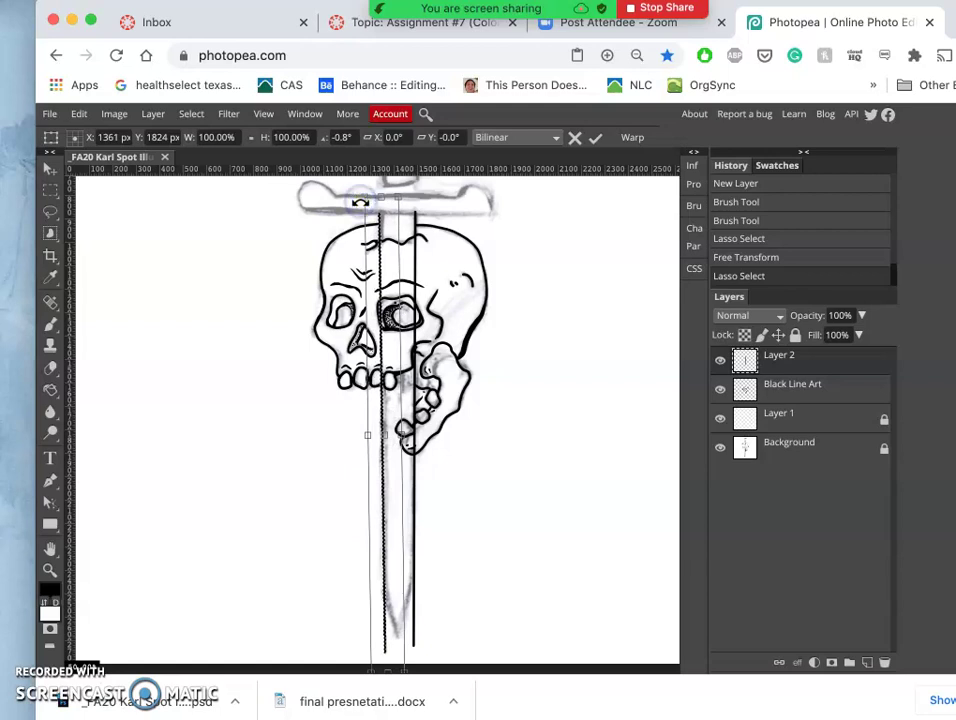
{"action": "mouse_move", "coordinate": [360, 202]}
{"action": "left_mouse_down"}
{"action": "mouse_move", "coordinate": [363, 160]}
{"action": "mouse_move", "coordinate": [362, 185]}
{"action": "left_mouse_up"}
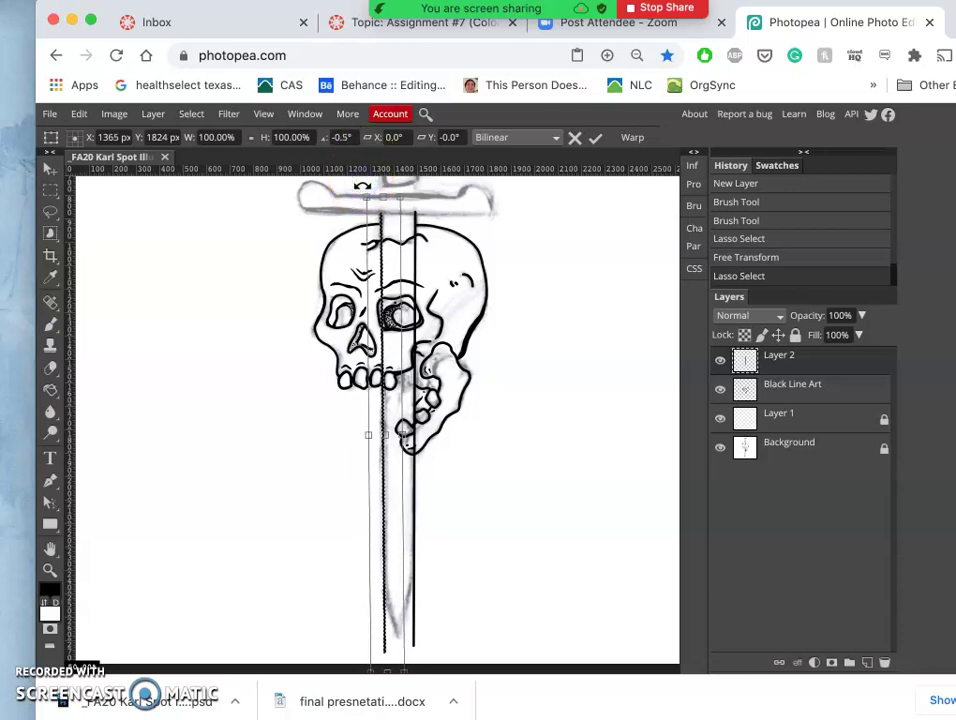
{"action": "key", "text": "Return"}
Zoom in on the lower blade lines and clear the current selection.
{"action": "key", "text": "super+equal"}
{"action": "key", "text": "super+equal"}
{"action": "scroll", "coordinate": [291, 335], "scroll_direction": "down", "scroll_amount": 3}
{"action": "scroll", "coordinate": [291, 335], "scroll_direction": "right", "scroll_amount": 3}
{"action": "scroll", "coordinate": [291, 335], "scroll_direction": "up", "scroll_amount": 10}
{"action": "scroll", "coordinate": [291, 335], "scroll_direction": "up", "scroll_amount": 10}
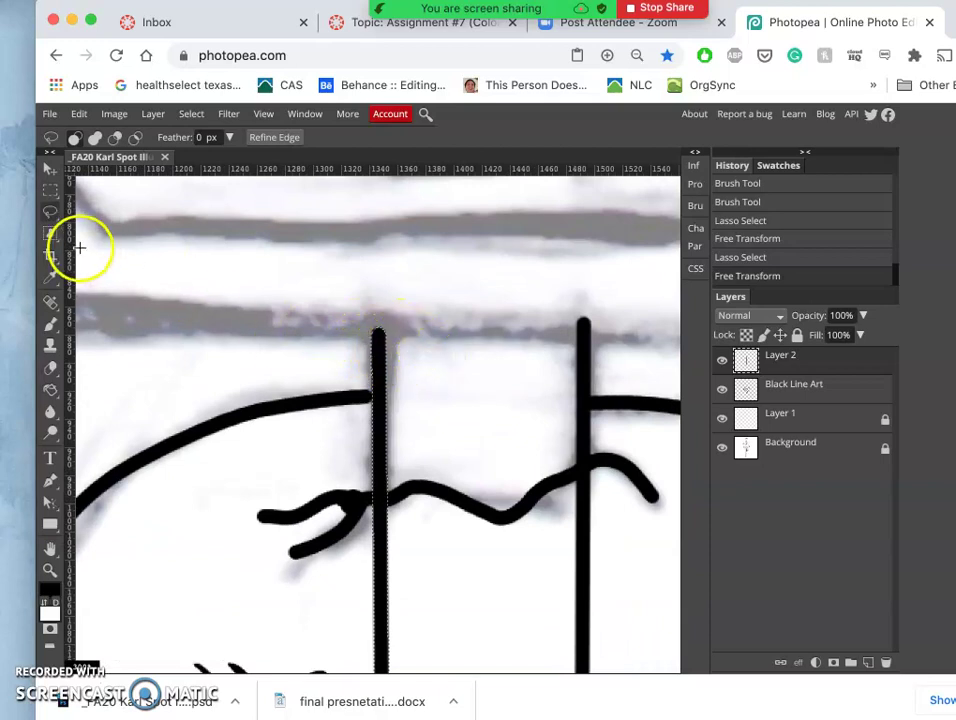
{"action": "left_click", "coordinate": [269, 305]}
{"action": "scroll", "coordinate": [269, 304], "scroll_direction": "up", "scroll_amount": 10}
{"action": "scroll", "coordinate": [269, 304], "scroll_direction": "down", "scroll_amount": 12}
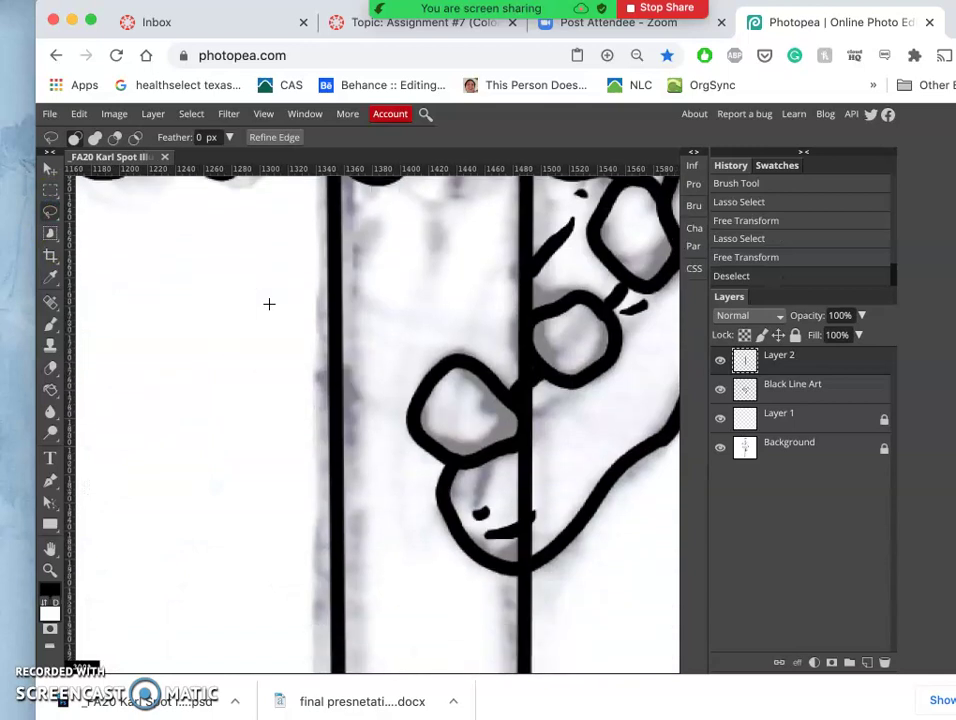
{"action": "scroll", "coordinate": [269, 304], "scroll_direction": "down", "scroll_amount": 6}
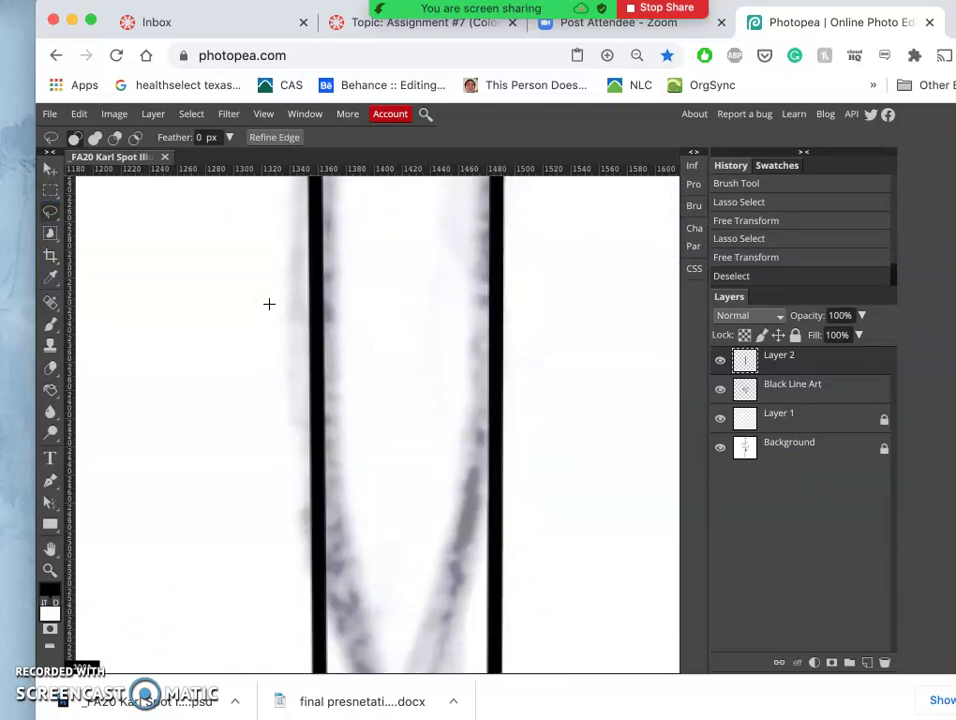
{"action": "left_click", "coordinate": [293, 290]}
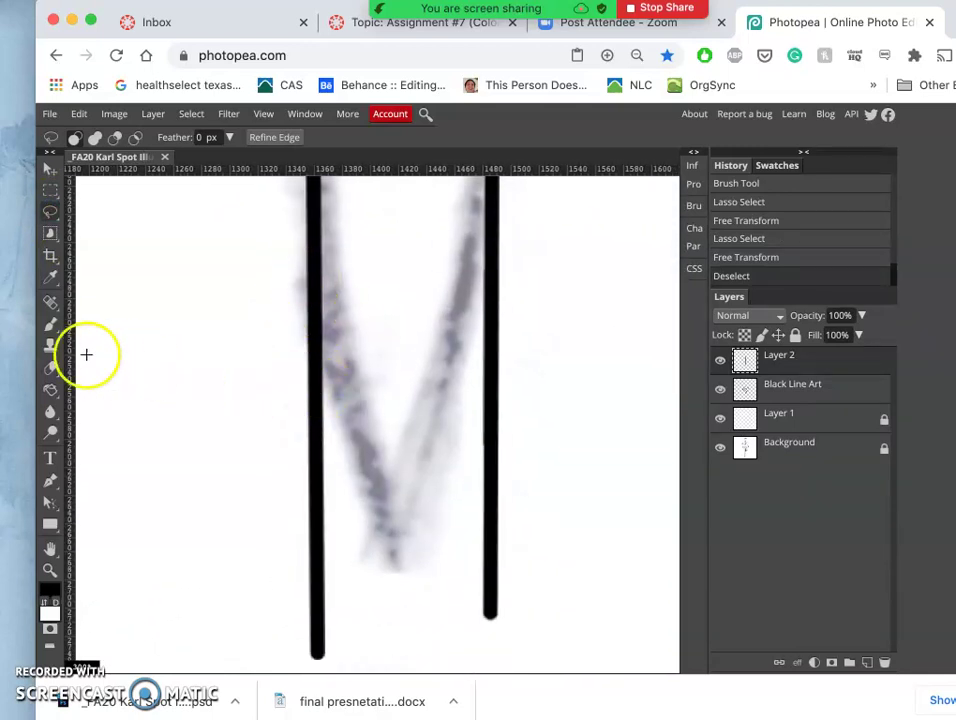
Lasso and delete the lower ends of both blade lines, plus a leftover bit of the right line.
{"action": "left_click", "coordinate": [303, 277]}
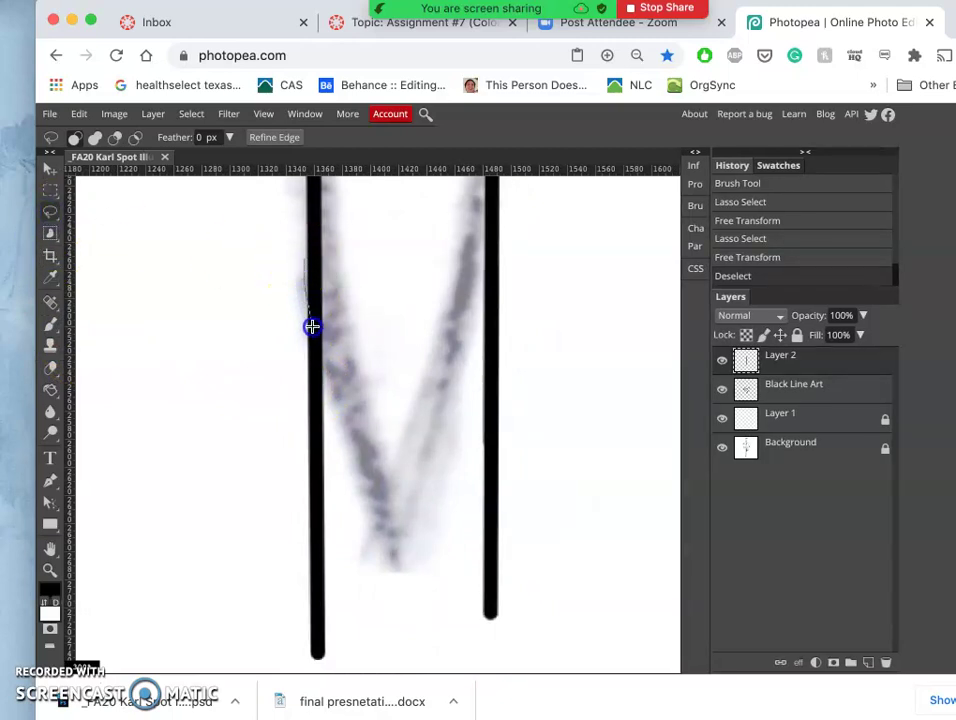
{"action": "left_click_drag", "start_coordinate": [333, 407], "coordinate": [333, 408]}
{"action": "left_click", "coordinate": [292, 303]}
{"action": "left_click", "coordinate": [302, 278]}
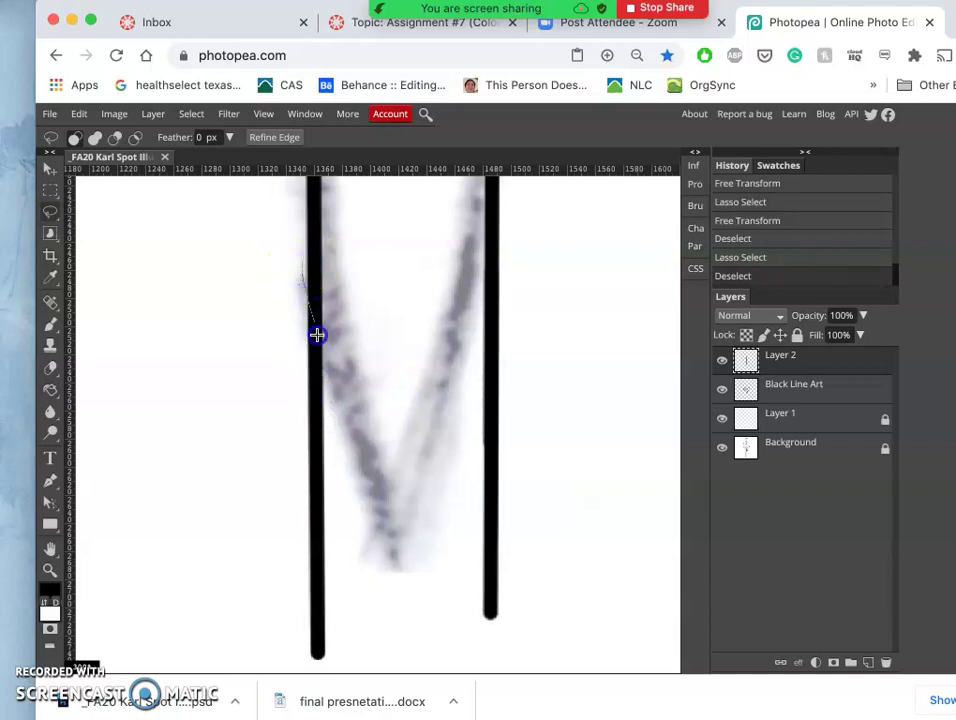
{"action": "mouse_move", "coordinate": [344, 405]}
{"action": "left_mouse_down"}
{"action": "mouse_move", "coordinate": [401, 548]}
{"action": "mouse_move", "coordinate": [455, 406]}
{"action": "left_mouse_up"}
{"action": "left_click_drag", "start_coordinate": [467, 348], "coordinate": [473, 301]}
{"action": "mouse_move", "coordinate": [513, 229]}
{"action": "left_mouse_down"}
{"action": "mouse_move", "coordinate": [540, 285]}
{"action": "mouse_move", "coordinate": [555, 380]}
{"action": "mouse_move", "coordinate": [155, 702]}
{"action": "mouse_move", "coordinate": [212, 279]}
{"action": "mouse_move", "coordinate": [250, 244]}
{"action": "left_mouse_up"}
{"action": "key", "text": "Delete"}
{"action": "left_click", "coordinate": [262, 301]}
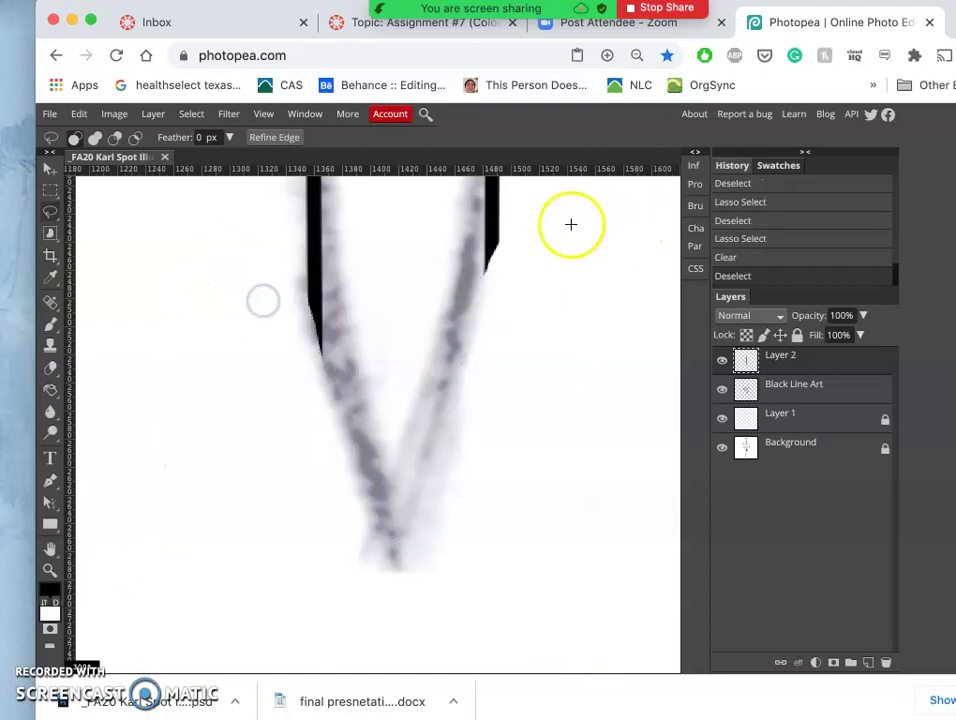
{"action": "left_click_drag", "start_coordinate": [502, 218], "coordinate": [504, 280]}
{"action": "key", "text": "Delete"}
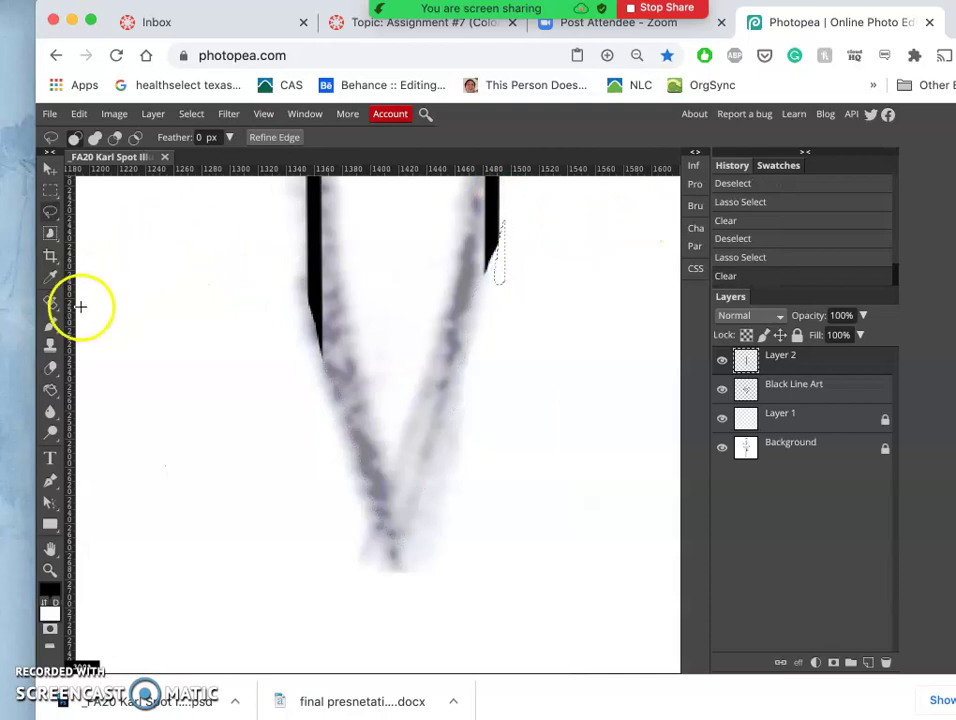
With the Brush, ink the left edge angling in from its end toward the tip.
{"action": "left_click", "coordinate": [50, 323]}
{"action": "key", "text": "ctrl+d"}
{"action": "left_click", "coordinate": [317, 300]}
{"action": "mouse_move", "coordinate": [321, 335]}
{"action": "left_mouse_down"}
{"action": "mouse_move", "coordinate": [348, 435]}
{"action": "mouse_move", "coordinate": [376, 491]}
{"action": "left_mouse_up"}
Redraw the left edge stroke slanting down to the tip point.
{"action": "key", "text": "ctrl+z"}
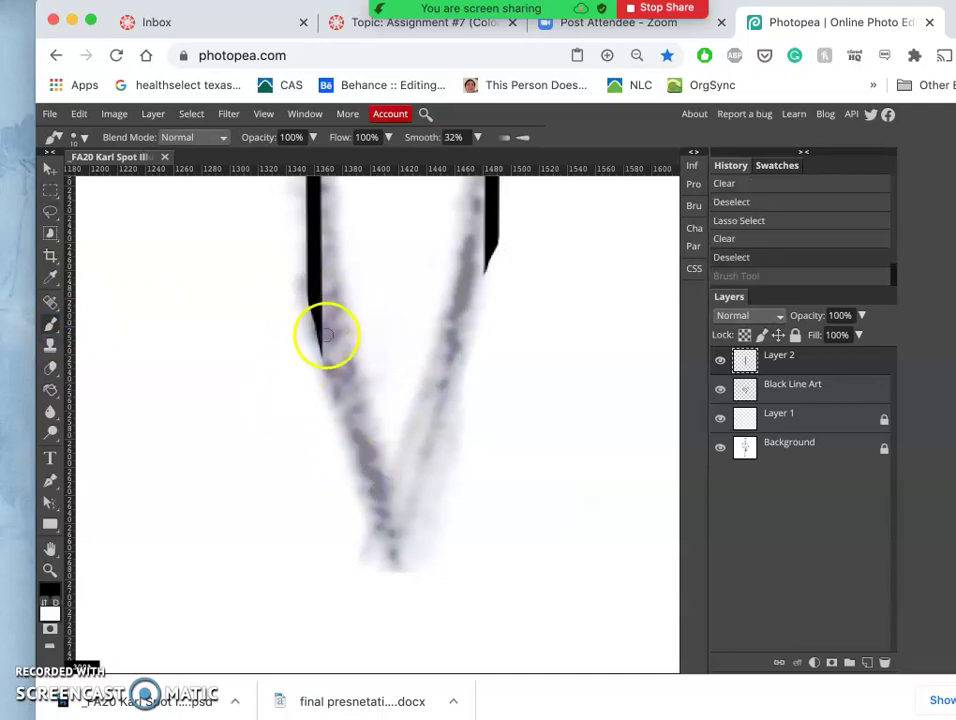
{"action": "left_click", "coordinate": [318, 305]}
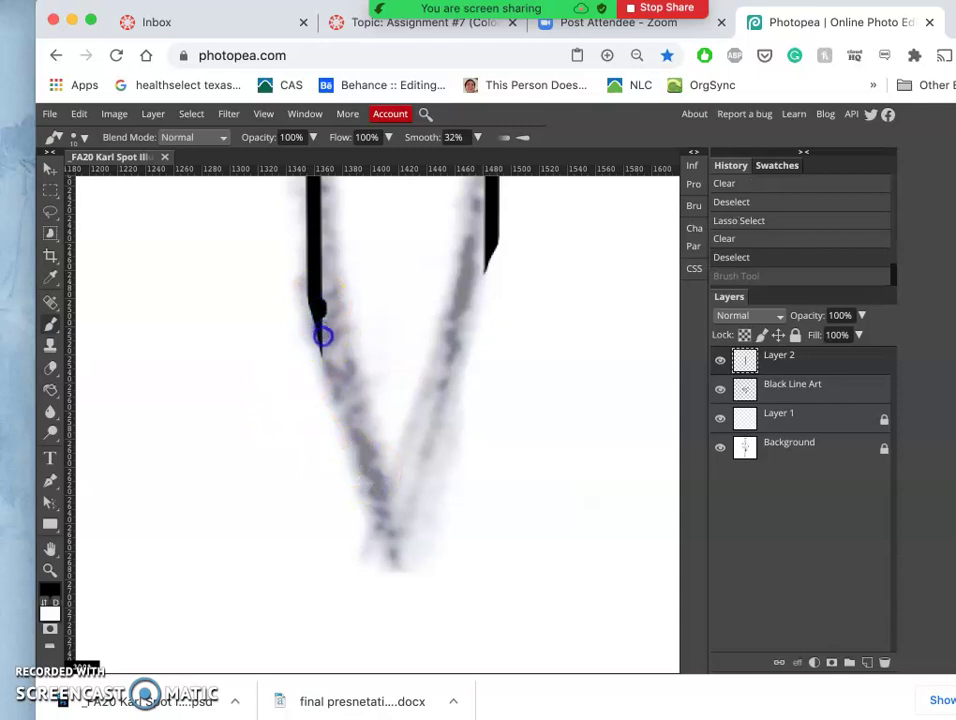
{"action": "mouse_move", "coordinate": [323, 338]}
{"action": "left_mouse_down"}
{"action": "mouse_move", "coordinate": [357, 449]}
{"action": "mouse_move", "coordinate": [403, 552]}
{"action": "left_mouse_up"}
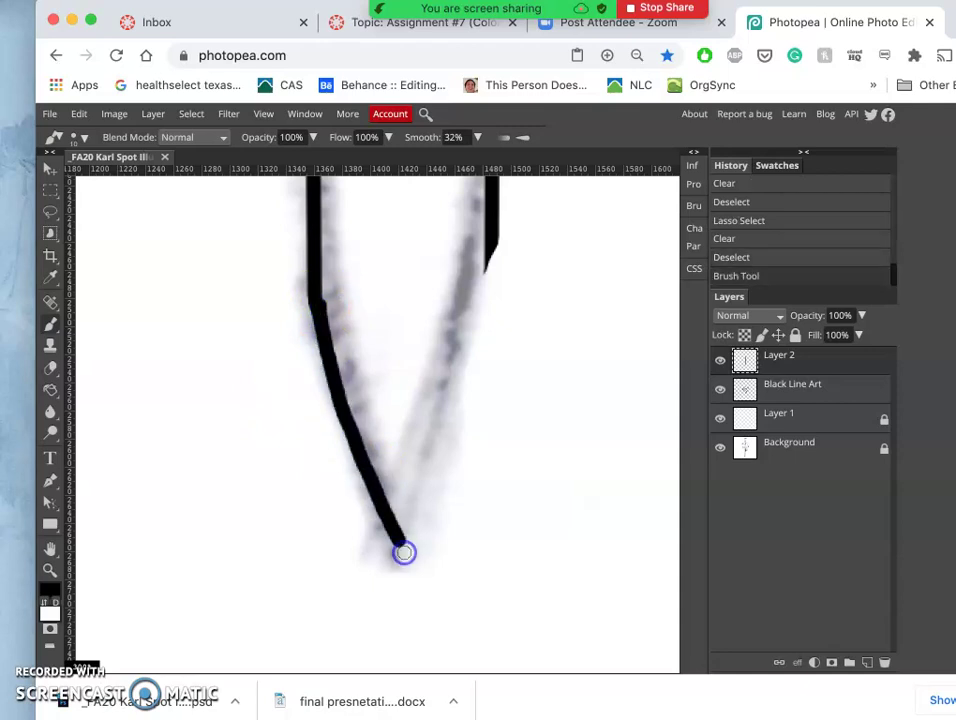
Ink the right edge slanting down to meet the left in a darkened pointed tip.
{"action": "left_click", "coordinate": [489, 247]}
{"action": "left_click_drag", "start_coordinate": [481, 278], "coordinate": [422, 521]}
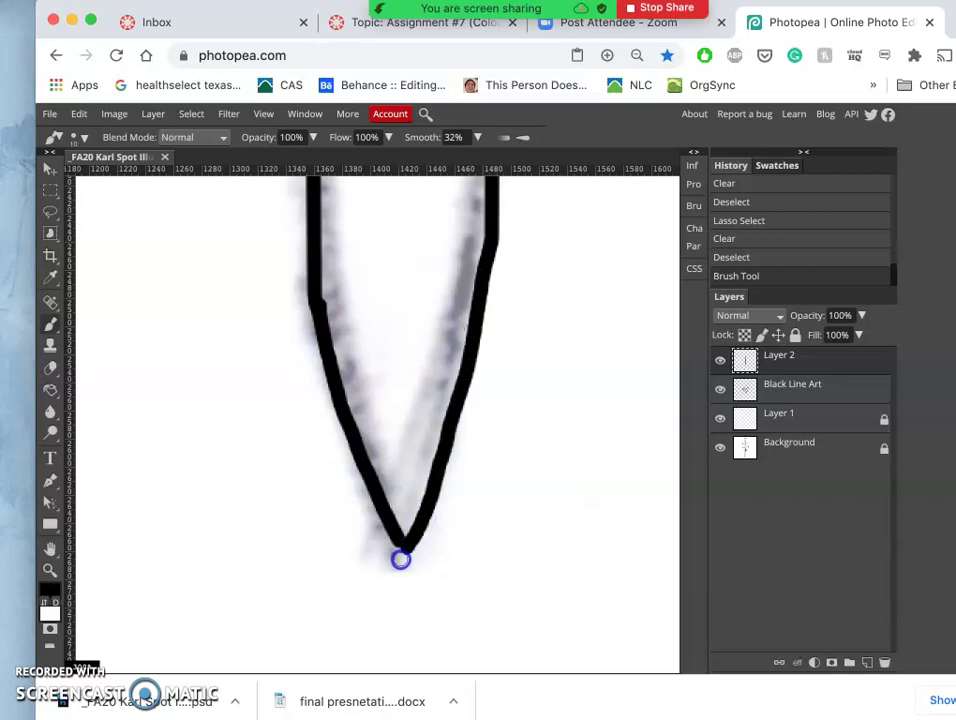
{"action": "left_click_drag", "start_coordinate": [400, 561], "coordinate": [399, 560]}
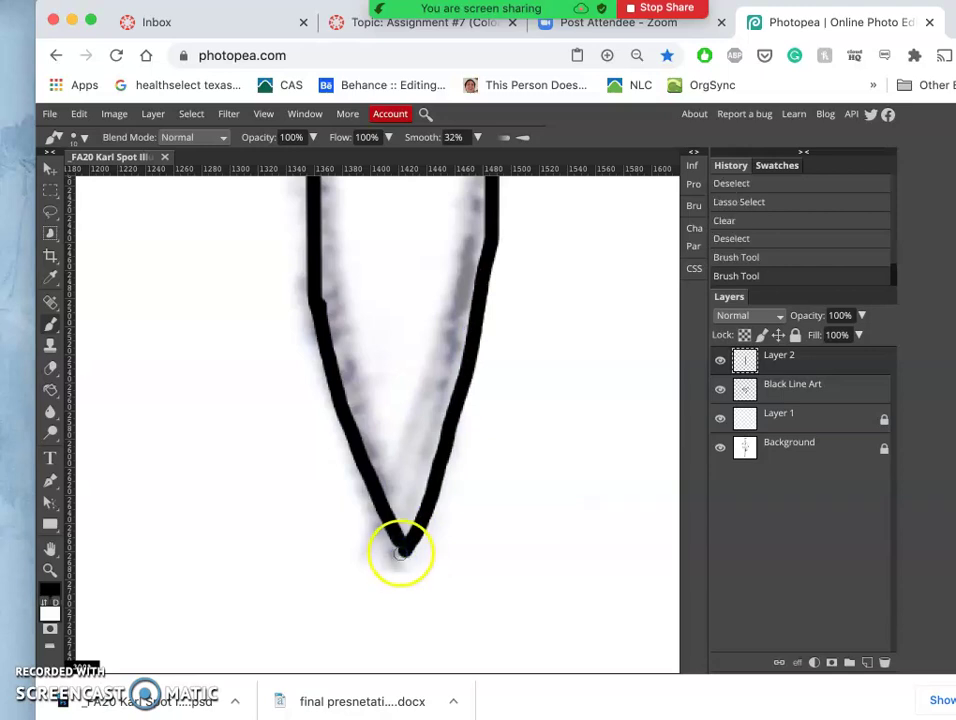
{"action": "left_click", "coordinate": [401, 547]}
Join the top of the right blade line to its slanted edge.
{"action": "mouse_move", "coordinate": [469, 213]}
{"action": "left_mouse_down"}
{"action": "mouse_move", "coordinate": [491, 239]}
{"action": "mouse_move", "coordinate": [494, 227]}
{"action": "left_mouse_up"}
{"action": "left_click", "coordinate": [491, 244]}
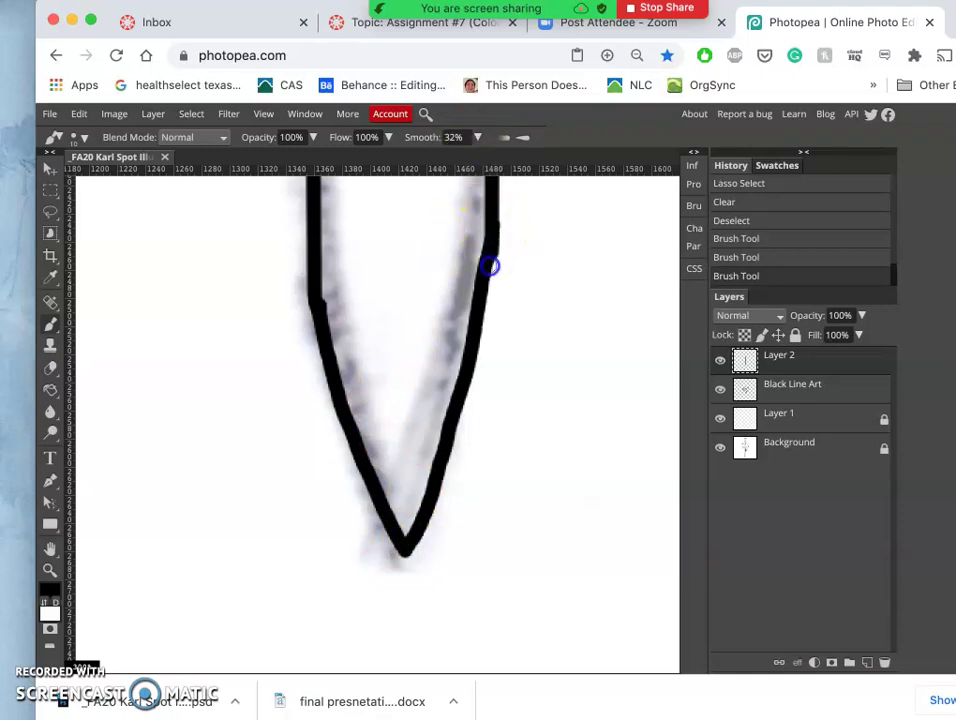
{"action": "key", "text": "ctrl+z"}
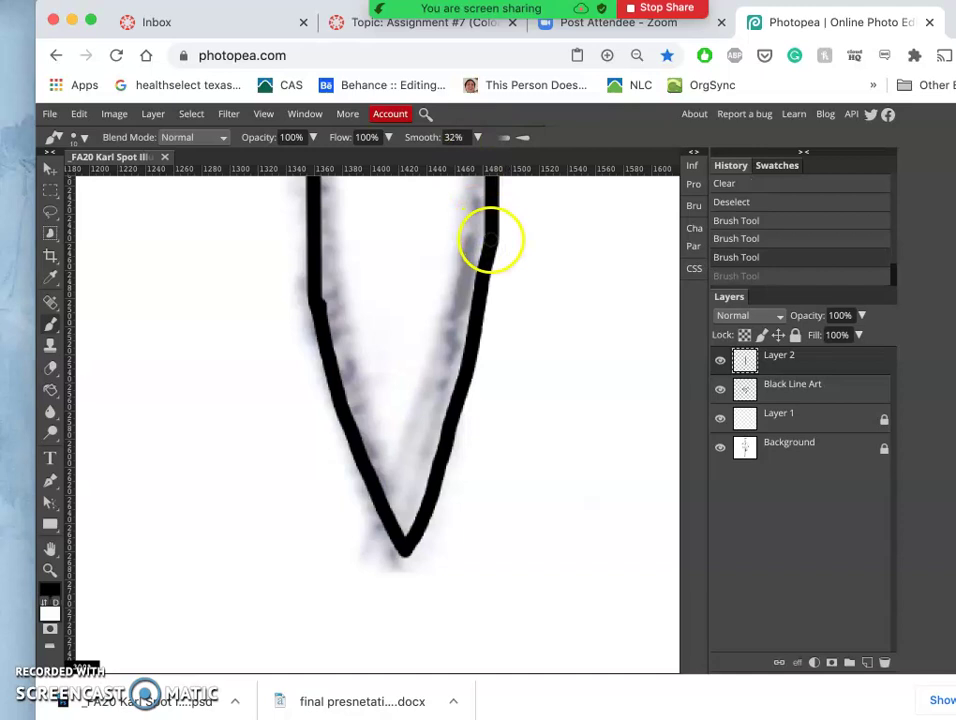
{"action": "left_click", "coordinate": [490, 240]}
{"action": "left_click", "coordinate": [479, 281]}
Undo the join stroke, then lasso and erase the bump at the left edge's join.
{"action": "key", "text": "ctrl+z"}
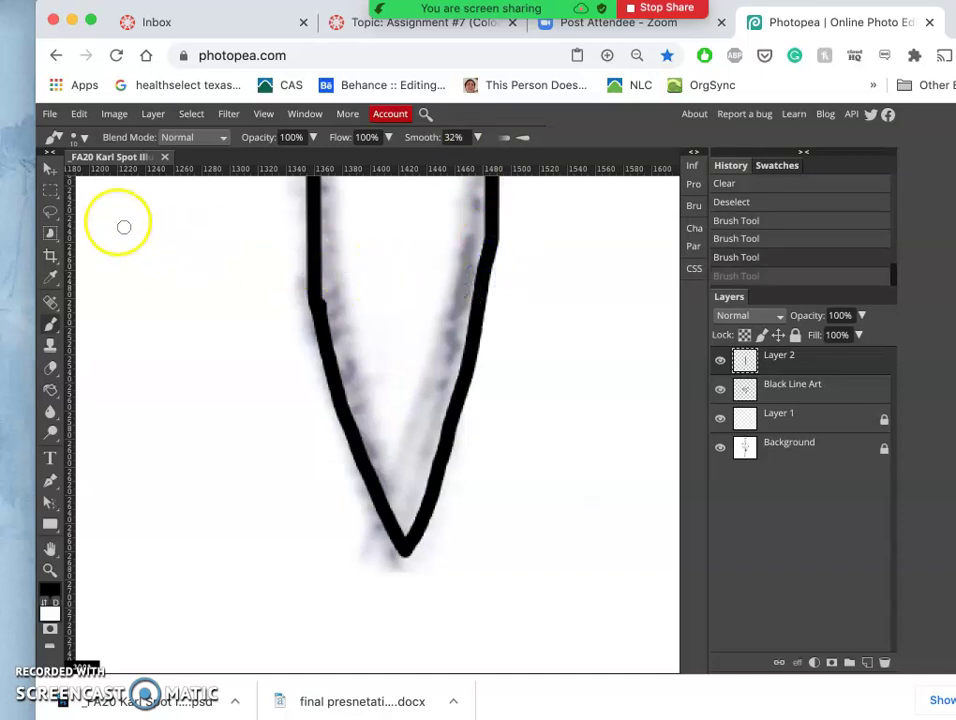
{"action": "left_click", "coordinate": [48, 213]}
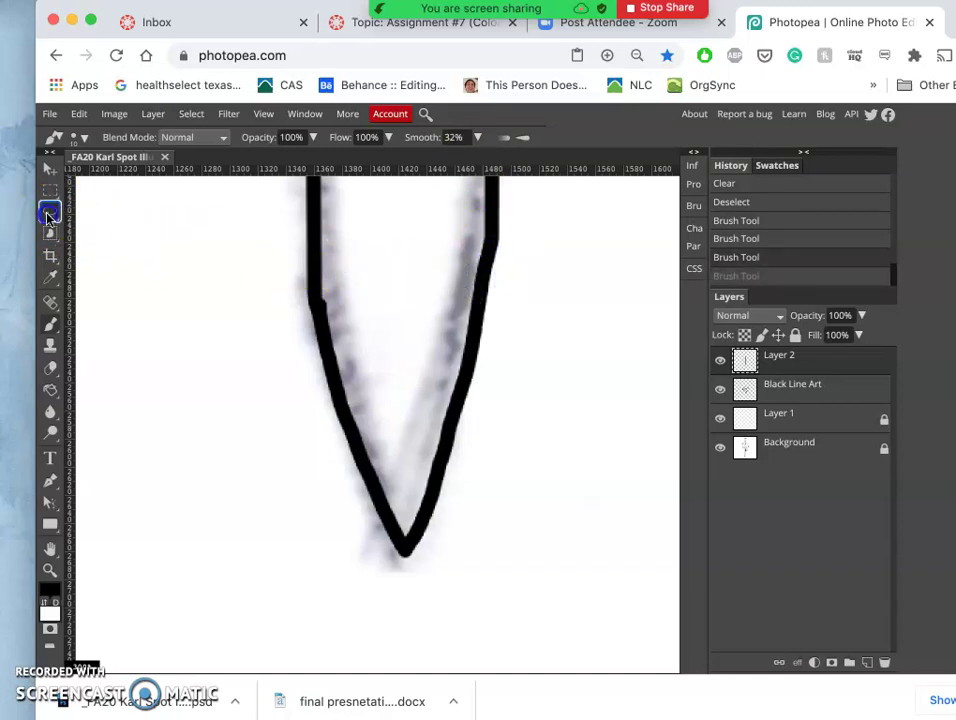
{"action": "left_click", "coordinate": [304, 261]}
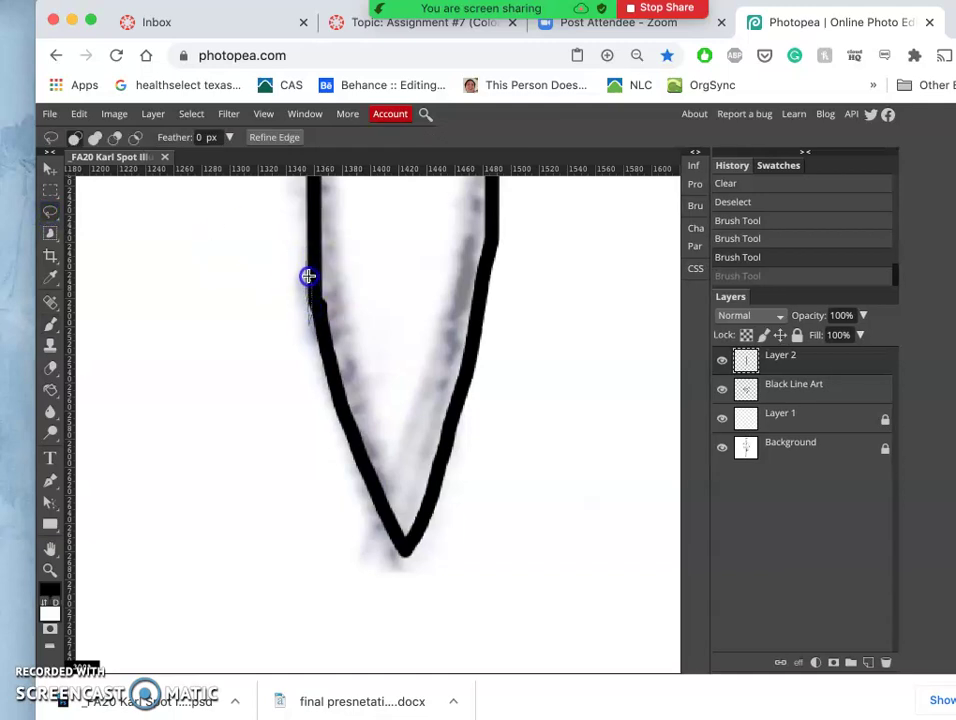
{"action": "left_click_drag", "start_coordinate": [308, 276], "coordinate": [308, 276]}
{"action": "key", "text": "ctrl+z"}
{"action": "scroll", "coordinate": [309, 277], "scroll_direction": "up", "scroll_amount": 3}
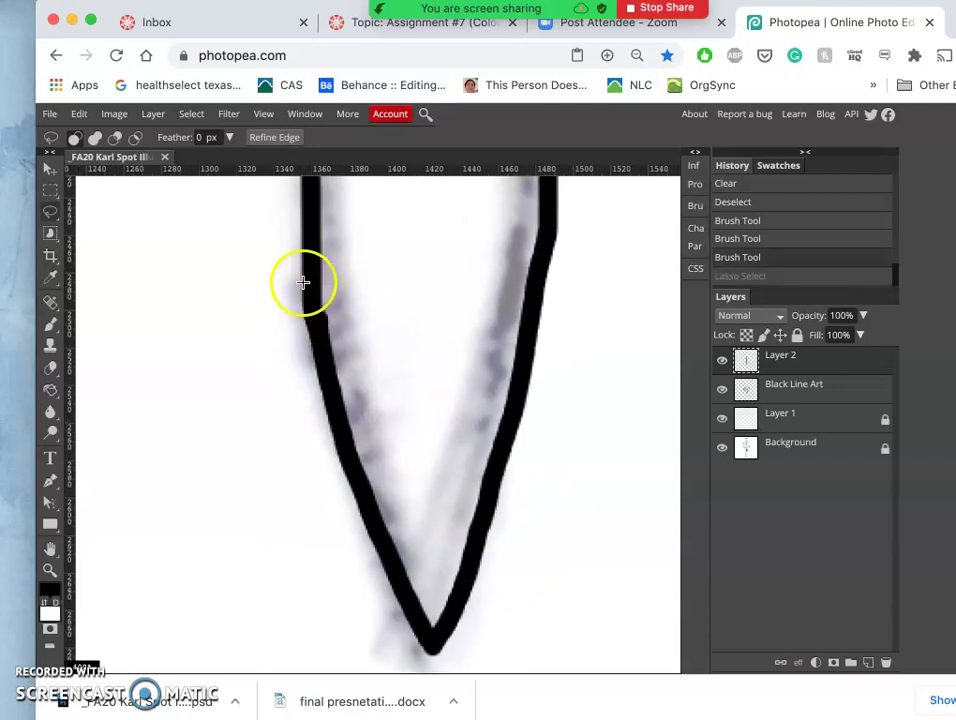
{"action": "left_click_drag", "start_coordinate": [302, 261], "coordinate": [301, 296]}
{"action": "left_click_drag", "start_coordinate": [308, 359], "coordinate": [280, 277]}
{"action": "key", "text": "Delete"}
{"action": "key", "text": "Delete"}
{"action": "left_click", "coordinate": [346, 284]}
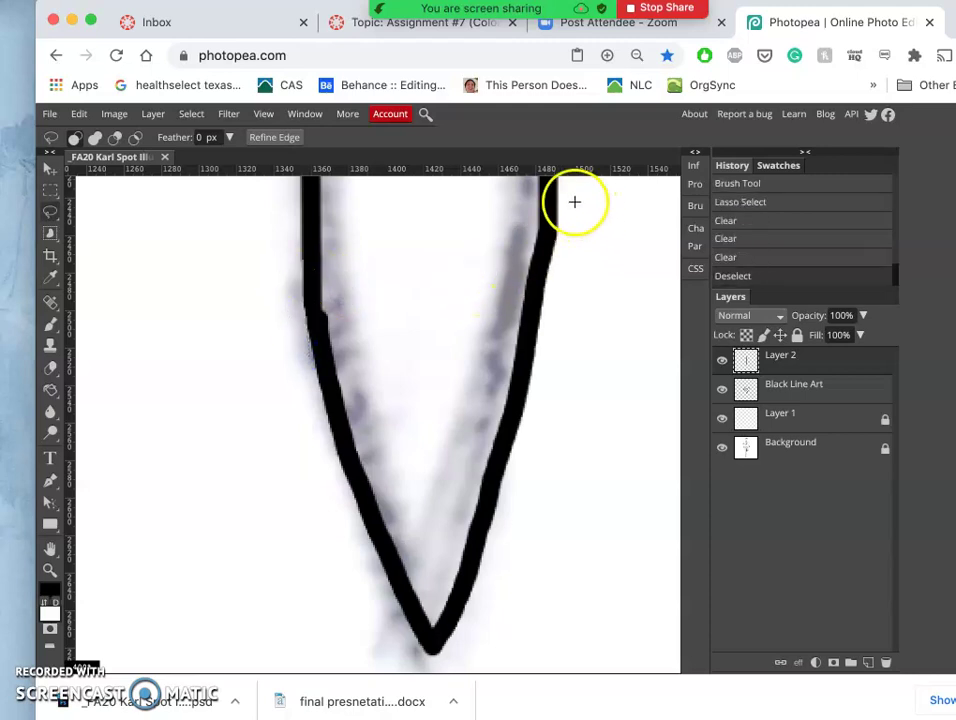
Trim the excess at the right join and a bump on the right slanted edge.
{"action": "left_click_drag", "start_coordinate": [561, 195], "coordinate": [561, 195]}
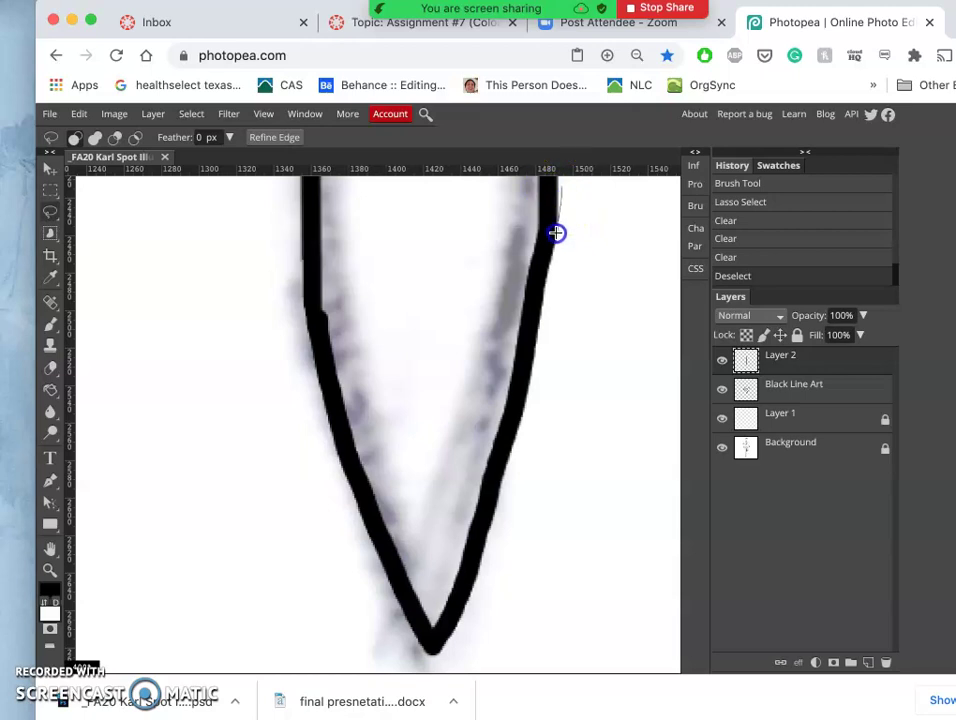
{"action": "left_click_drag", "start_coordinate": [550, 293], "coordinate": [576, 212]}
{"action": "key", "text": "Delete"}
{"action": "key", "text": "Delete"}
{"action": "key", "text": "Delete"}
{"action": "left_click", "coordinate": [576, 327]}
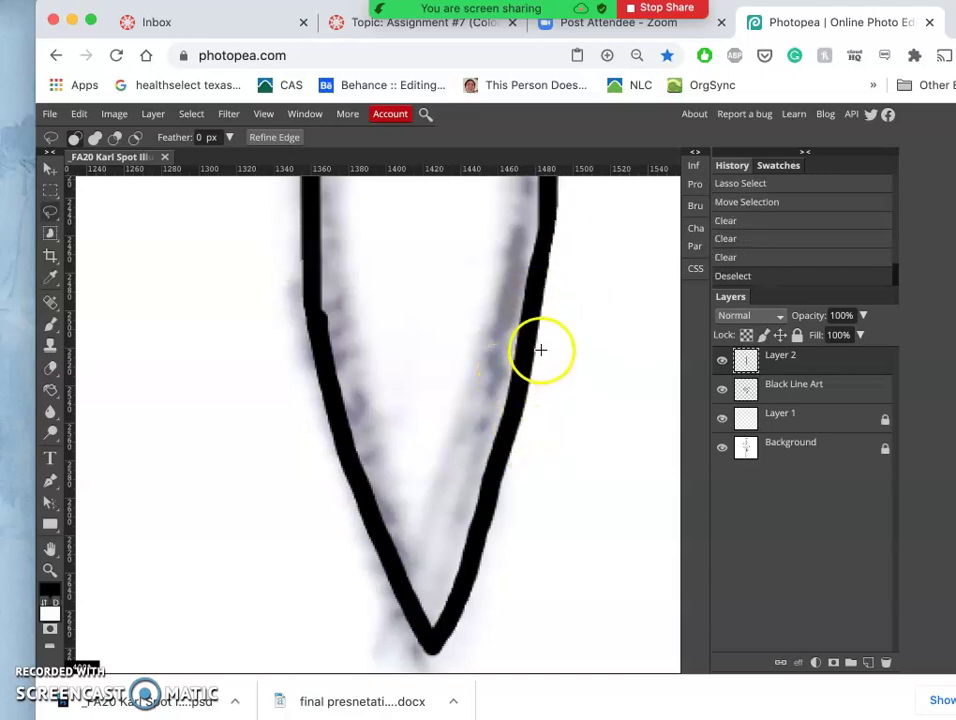
{"action": "left_click_drag", "start_coordinate": [540, 352], "coordinate": [531, 387]}
{"action": "mouse_move", "coordinate": [516, 447]}
{"action": "left_mouse_down"}
{"action": "mouse_move", "coordinate": [525, 455]}
{"action": "mouse_move", "coordinate": [554, 349]}
{"action": "left_mouse_up"}
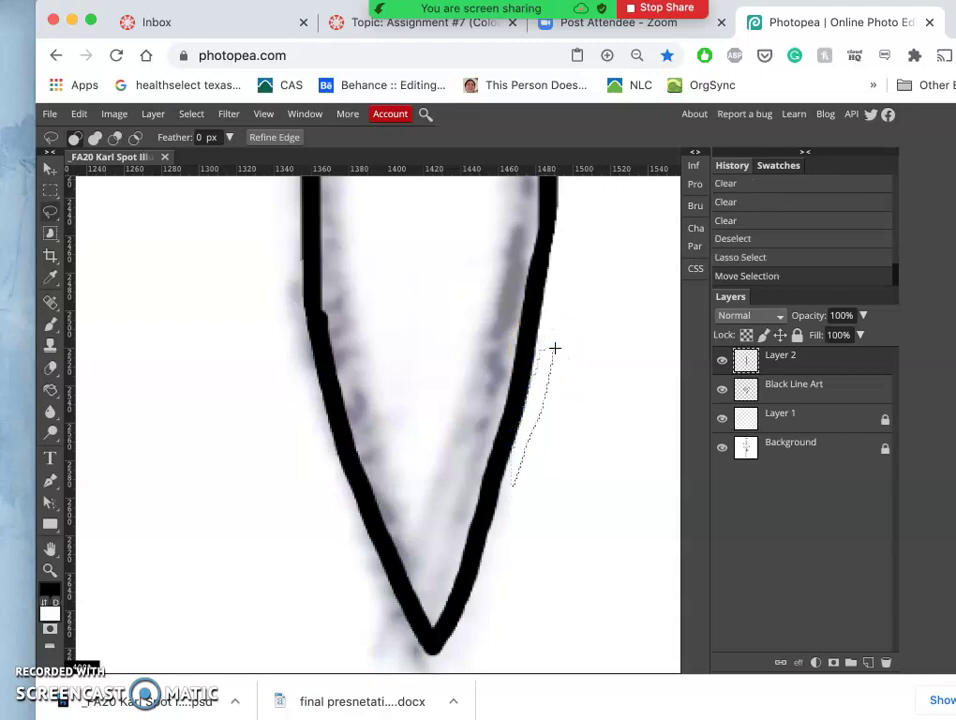
{"action": "key", "text": "BackSpace"}
{"action": "key", "text": "BackSpace"}
{"action": "left_click", "coordinate": [607, 404]}
Brush over the step in the left edge to smooth its bend.
{"action": "scroll", "coordinate": [544, 380], "scroll_direction": "up", "scroll_amount": 3}
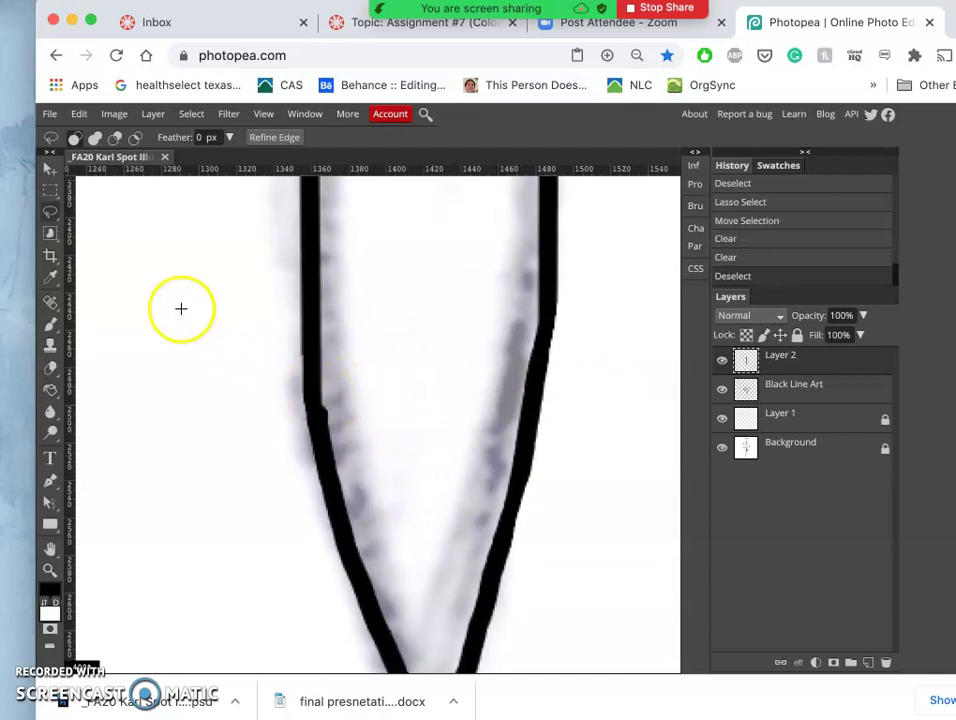
{"action": "left_click", "coordinate": [51, 324]}
{"action": "left_click_drag", "start_coordinate": [299, 378], "coordinate": [314, 402]}
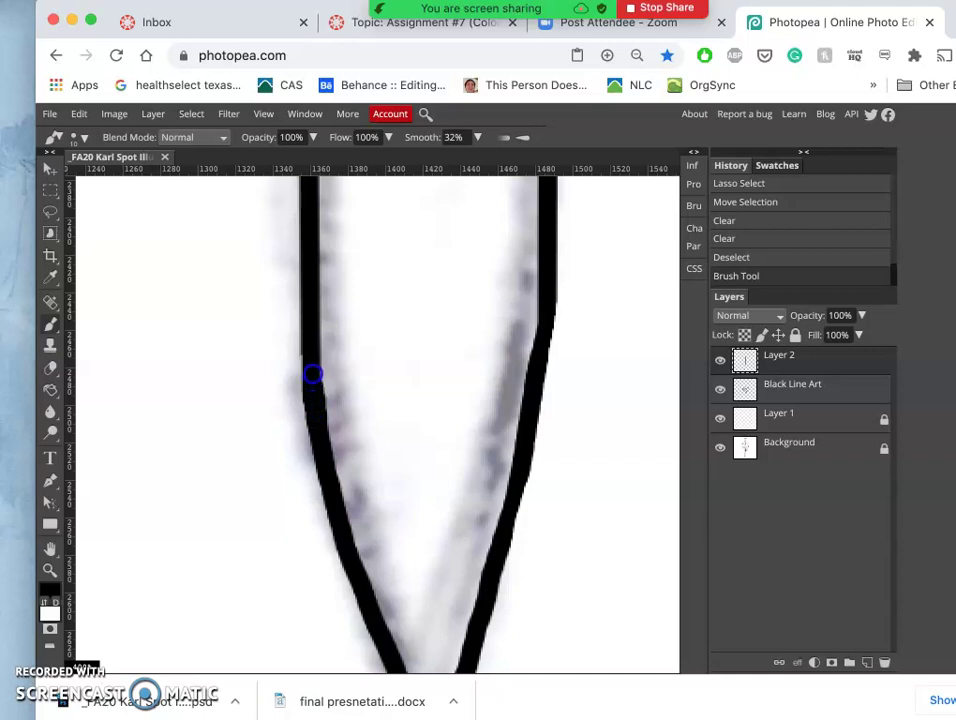
{"action": "left_click", "coordinate": [311, 368]}
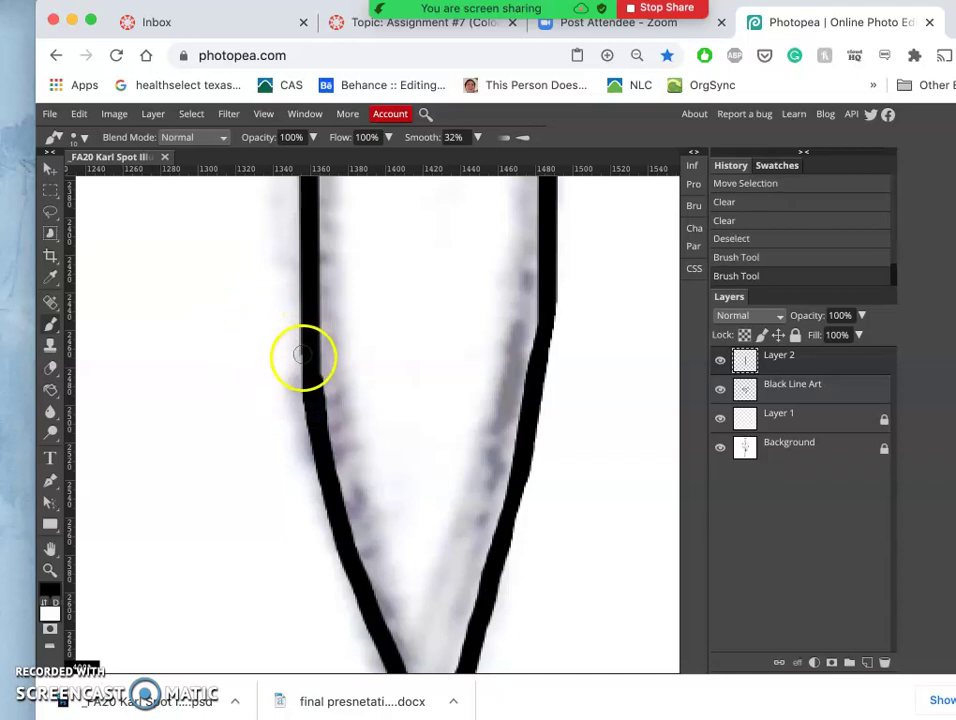